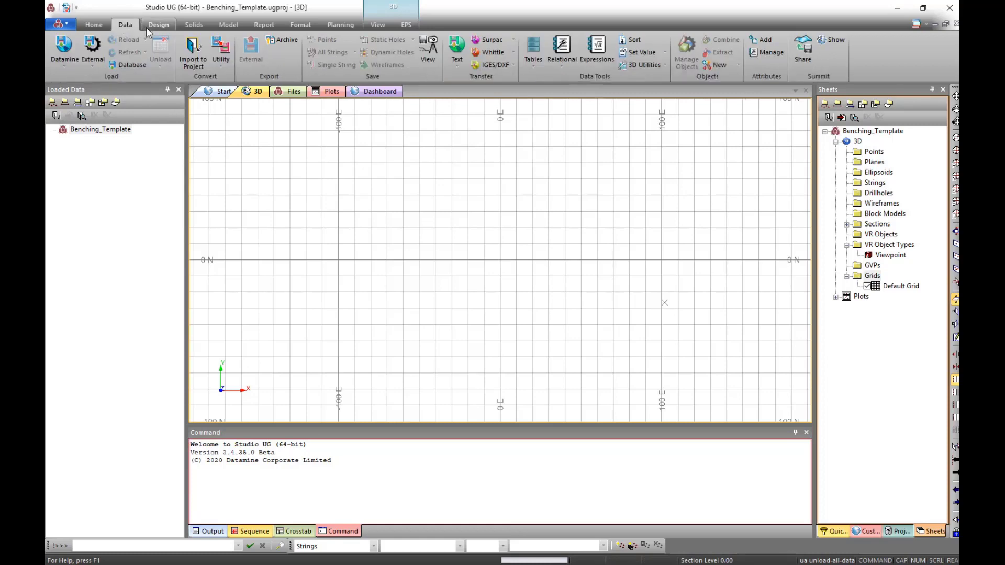
{"action": "left_click", "coordinate": [158, 26]}
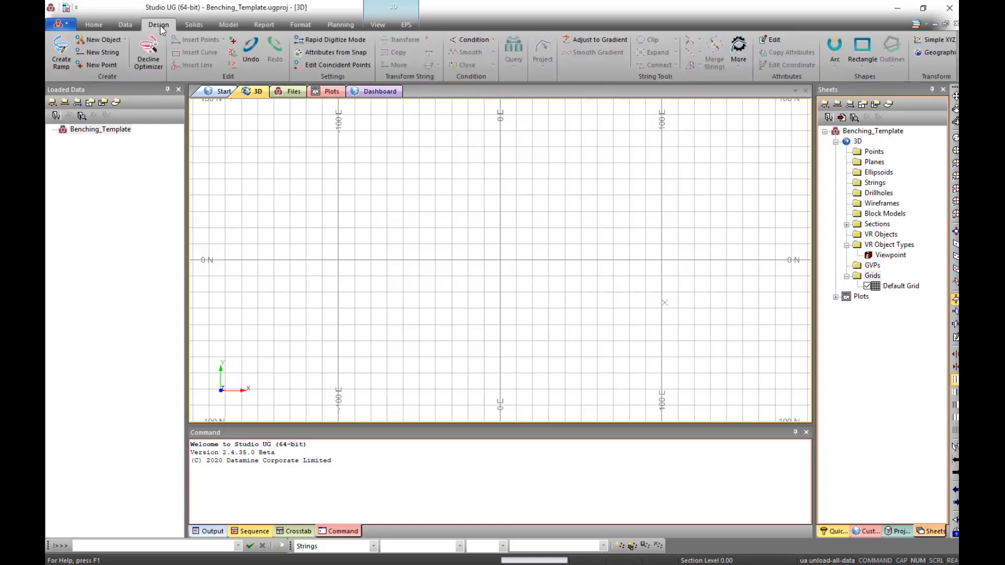
{"action": "left_click", "coordinate": [192, 25]}
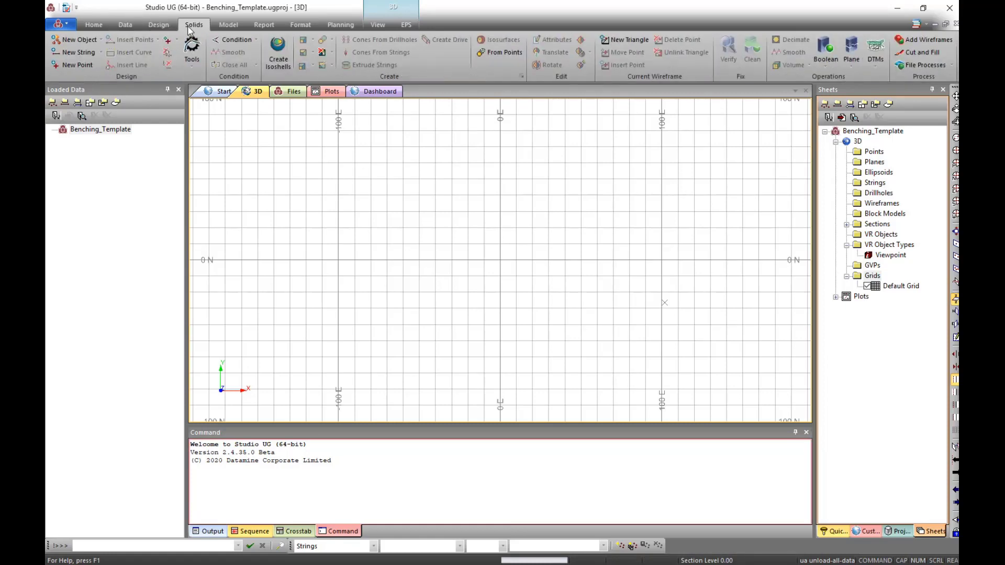
{"action": "left_click", "coordinate": [225, 26]}
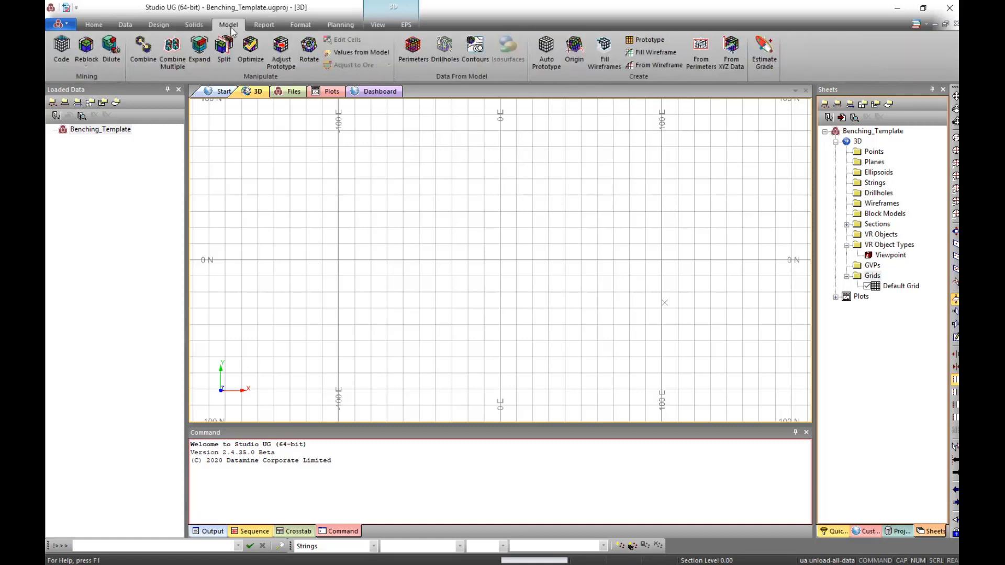
{"action": "left_click", "coordinate": [260, 26]}
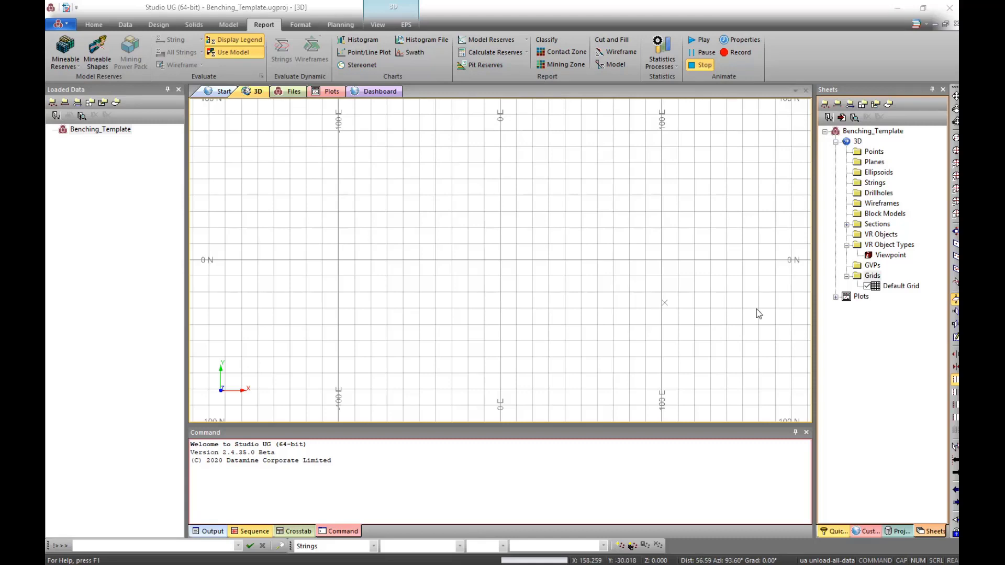
- Load the project string files FXS_DECLINE, FXS_LEVELS, FXS_OREDEV and FXS_VENT into the 3D view
{"action": "left_click", "coordinate": [898, 531]}
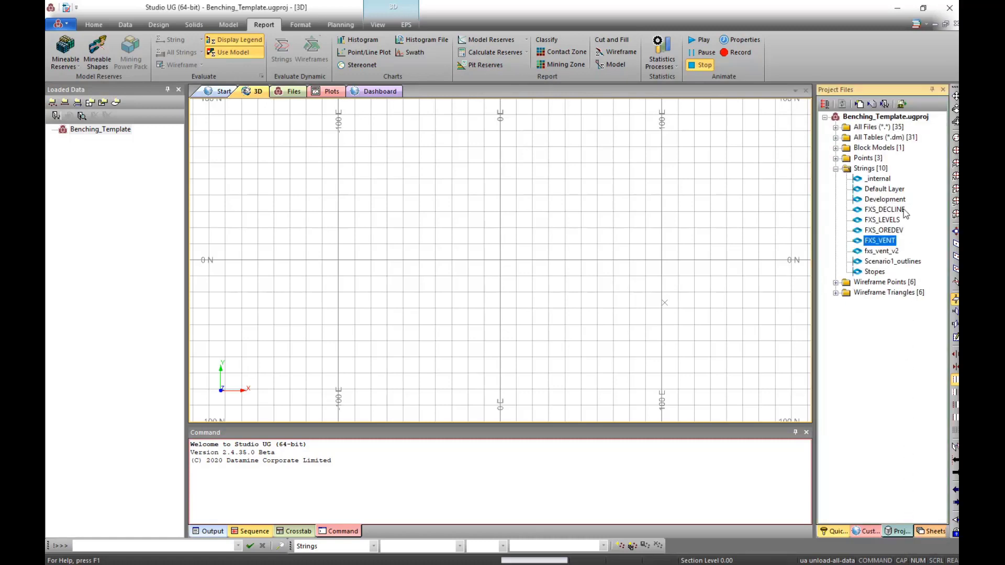
{"action": "mouse_move", "coordinate": [891, 211]}
{"action": "left_mouse_down"}
{"action": "mouse_move", "coordinate": [812, 222]}
{"action": "mouse_move", "coordinate": [550, 211]}
{"action": "left_mouse_up"}
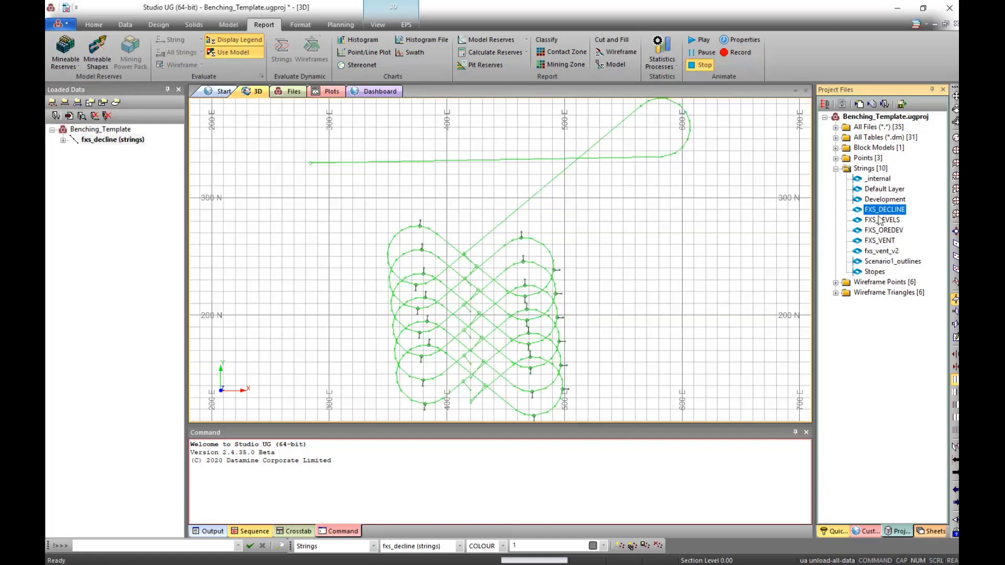
{"action": "mouse_move", "coordinate": [885, 224]}
{"action": "left_mouse_down"}
{"action": "mouse_move", "coordinate": [612, 232]}
{"action": "mouse_move", "coordinate": [512, 249]}
{"action": "left_mouse_up"}
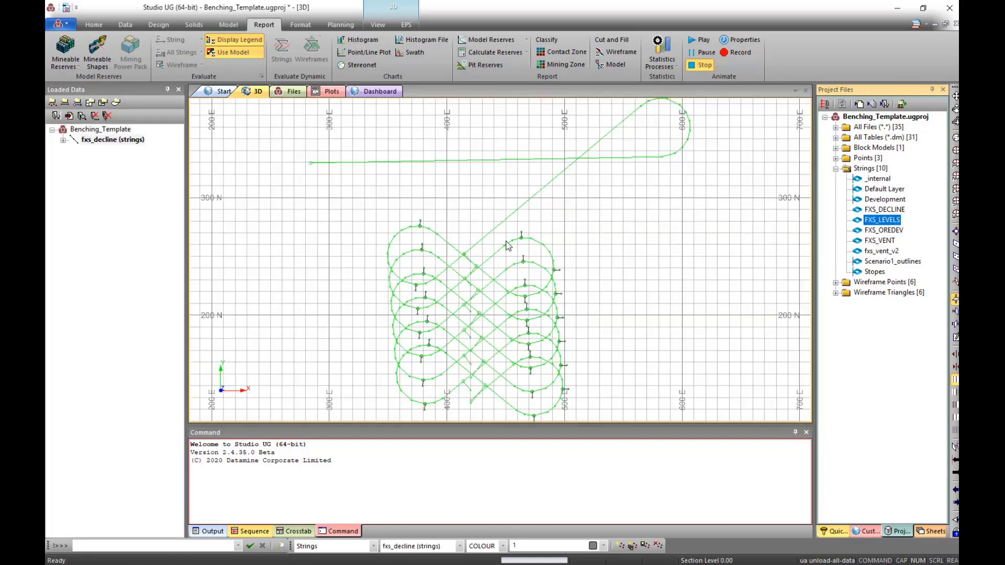
{"action": "mouse_move", "coordinate": [884, 232]}
{"action": "left_mouse_down"}
{"action": "mouse_move", "coordinate": [714, 240]}
{"action": "mouse_move", "coordinate": [622, 272]}
{"action": "left_mouse_up"}
{"action": "left_click_drag", "start_coordinate": [882, 243], "coordinate": [617, 245]}
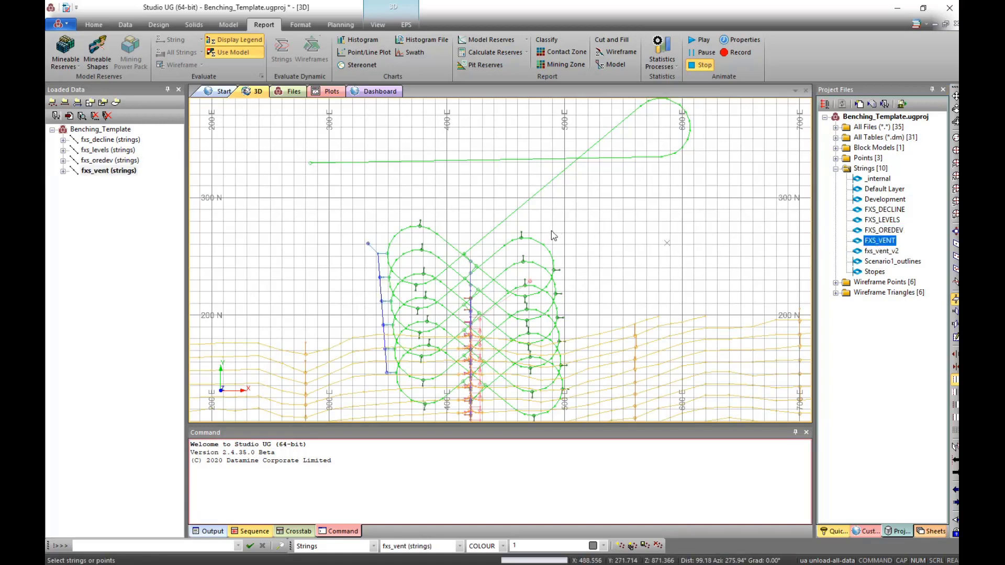
- Hide the Default Grid in the 3D view
{"action": "scroll", "coordinate": [550, 231], "scroll_direction": "down", "scroll_amount": 3}
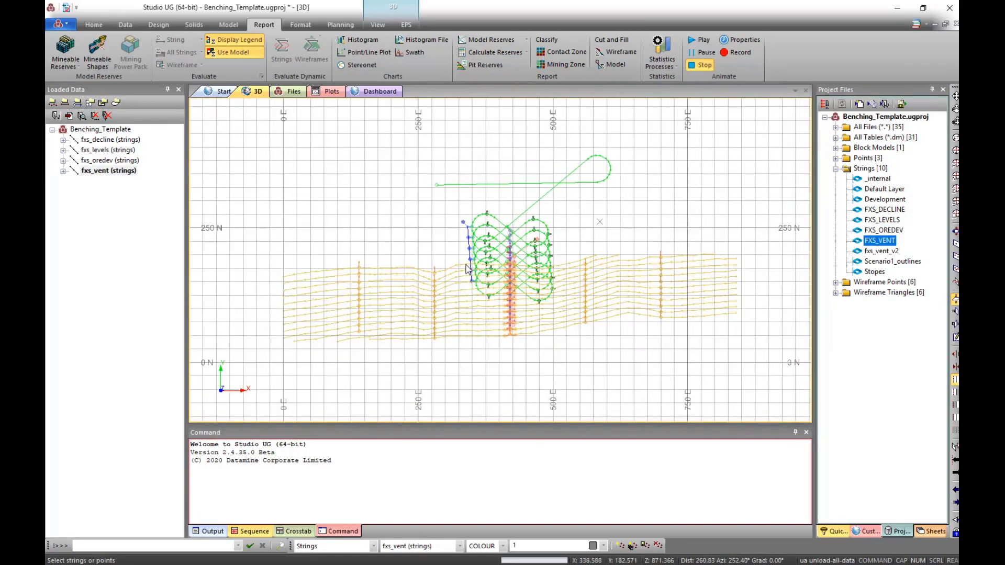
{"action": "left_click_drag", "start_coordinate": [459, 268], "coordinate": [581, 209]}
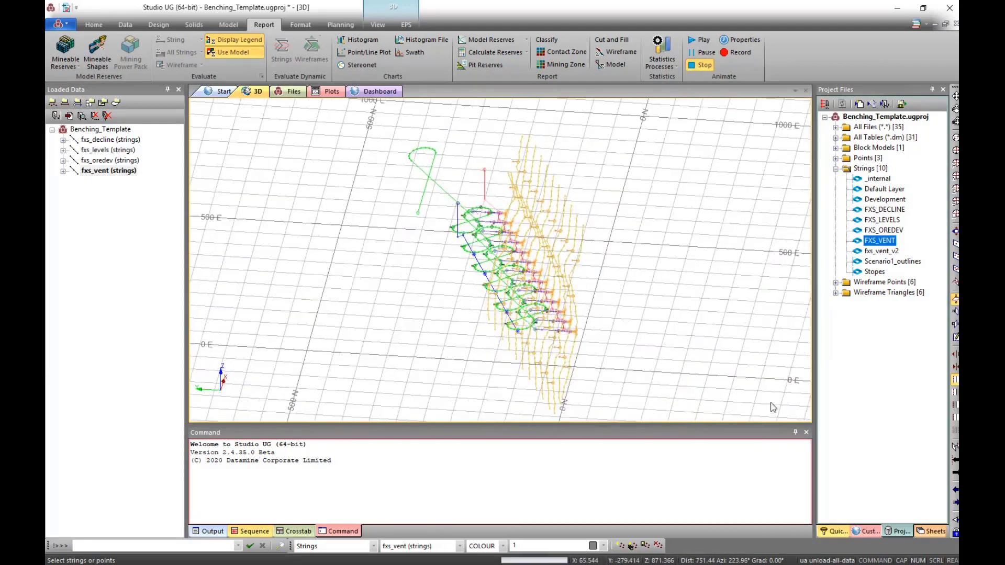
{"action": "left_click", "coordinate": [931, 531]}
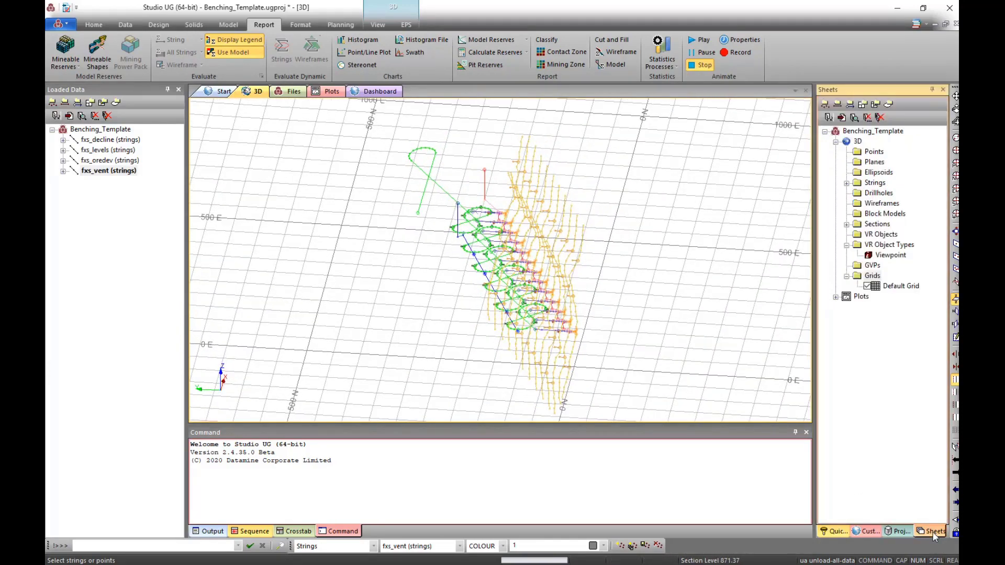
{"action": "left_click", "coordinate": [867, 287]}
- Examine the decline, level, ore development and vent strings from several angles and up close
{"action": "left_click_drag", "start_coordinate": [570, 268], "coordinate": [505, 285]}
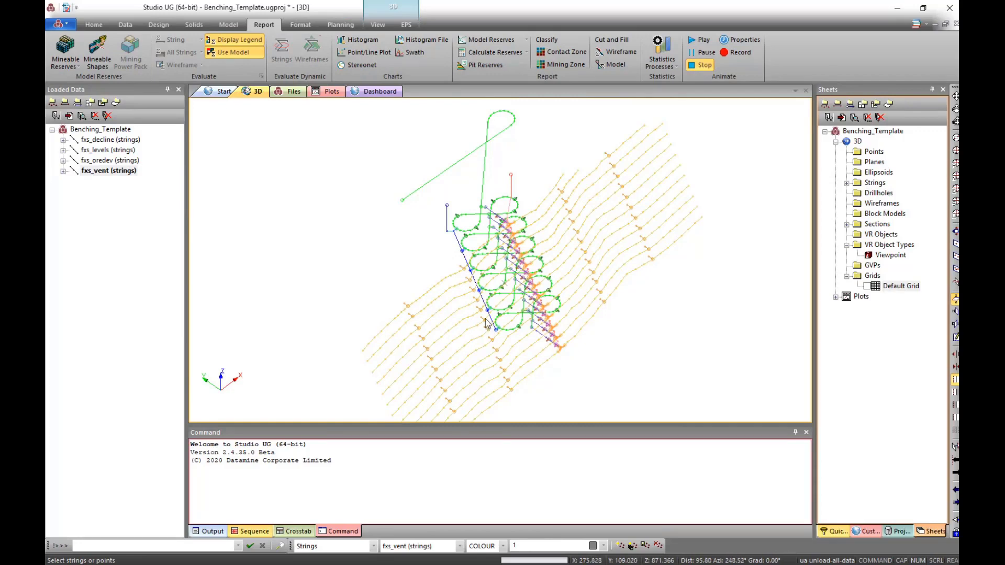
{"action": "mouse_move", "coordinate": [486, 322]}
{"action": "left_mouse_down"}
{"action": "mouse_move", "coordinate": [487, 270]}
{"action": "mouse_move", "coordinate": [516, 323]}
{"action": "mouse_move", "coordinate": [491, 310]}
{"action": "left_mouse_up"}
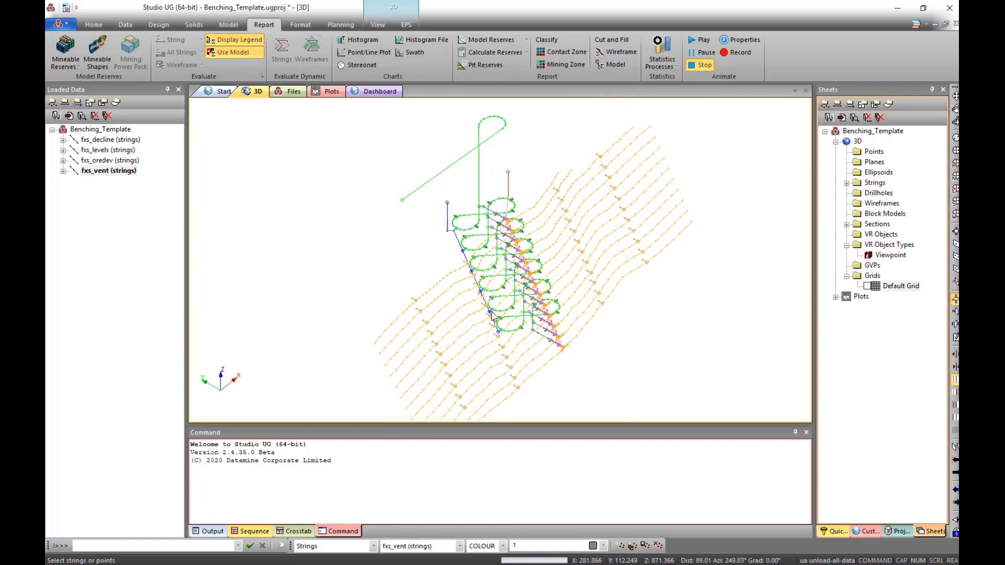
{"action": "left_click_drag", "start_coordinate": [448, 262], "coordinate": [525, 244]}
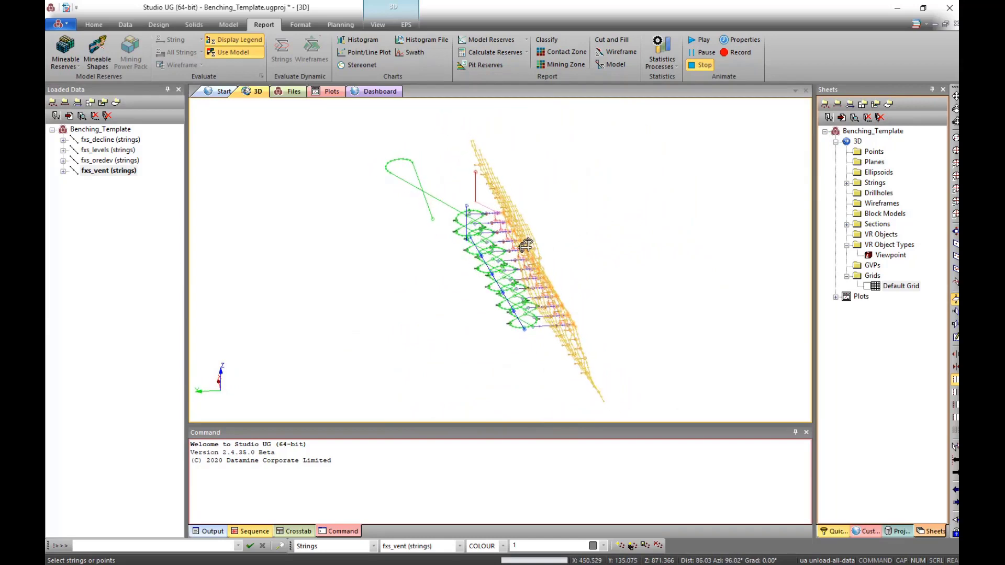
{"action": "scroll", "coordinate": [495, 305], "scroll_direction": "up", "scroll_amount": 3}
{"action": "mouse_move", "coordinate": [546, 296]}
{"action": "left_mouse_down"}
{"action": "mouse_move", "coordinate": [511, 290]}
{"action": "mouse_move", "coordinate": [493, 303]}
{"action": "mouse_move", "coordinate": [502, 319]}
{"action": "mouse_move", "coordinate": [547, 313]}
{"action": "left_mouse_up"}
{"action": "scroll", "coordinate": [498, 126], "scroll_direction": "up", "scroll_amount": 1}
{"action": "scroll", "coordinate": [498, 128], "scroll_direction": "up", "scroll_amount": 5}
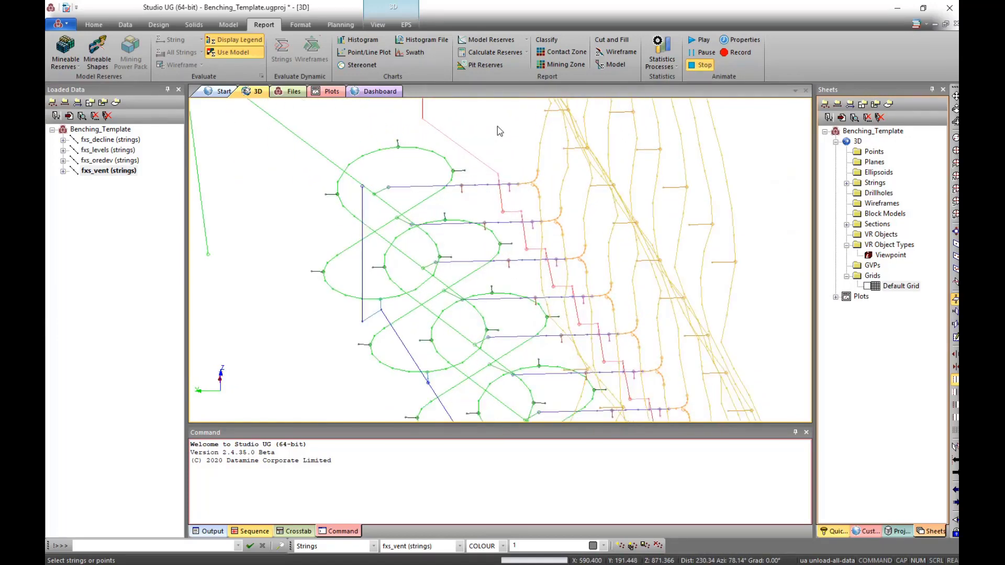
- Define a two-point section plane along the uppermost level access string and align the view to it
{"action": "left_click", "coordinate": [476, 206]}
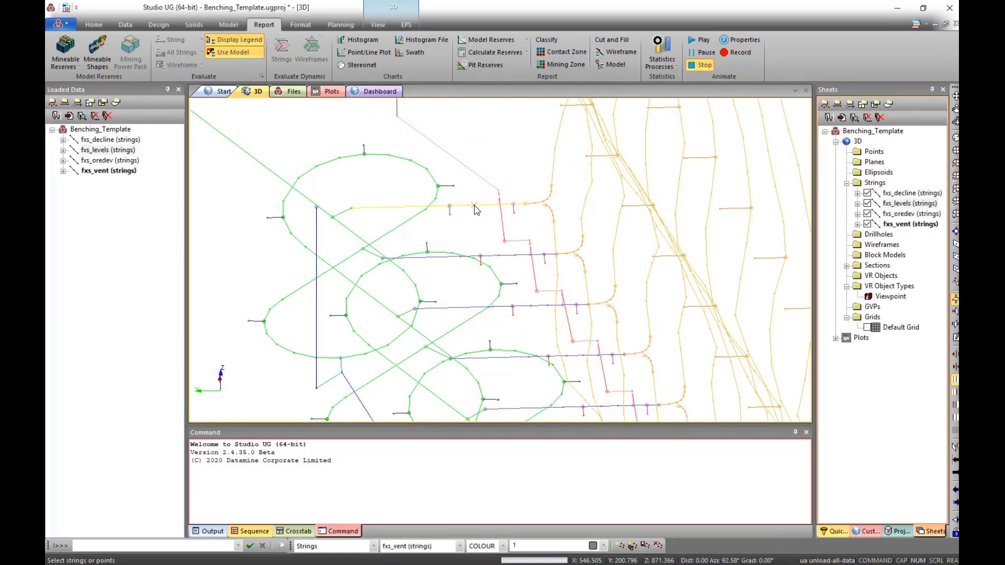
{"action": "key", "text": "2"}
{"action": "left_click", "coordinate": [350, 207]}
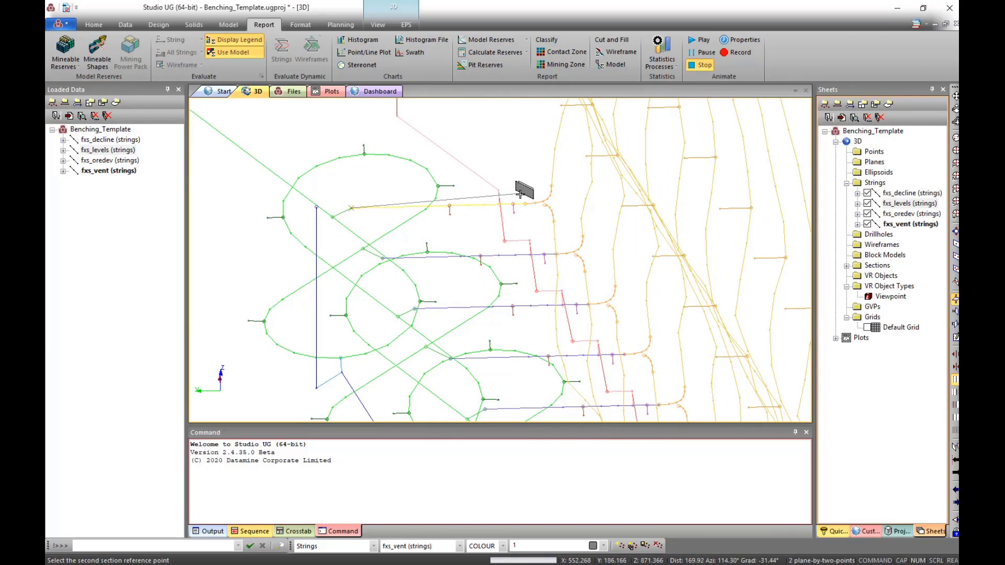
{"action": "left_click", "coordinate": [523, 202]}
{"action": "left_click", "coordinate": [510, 325]}
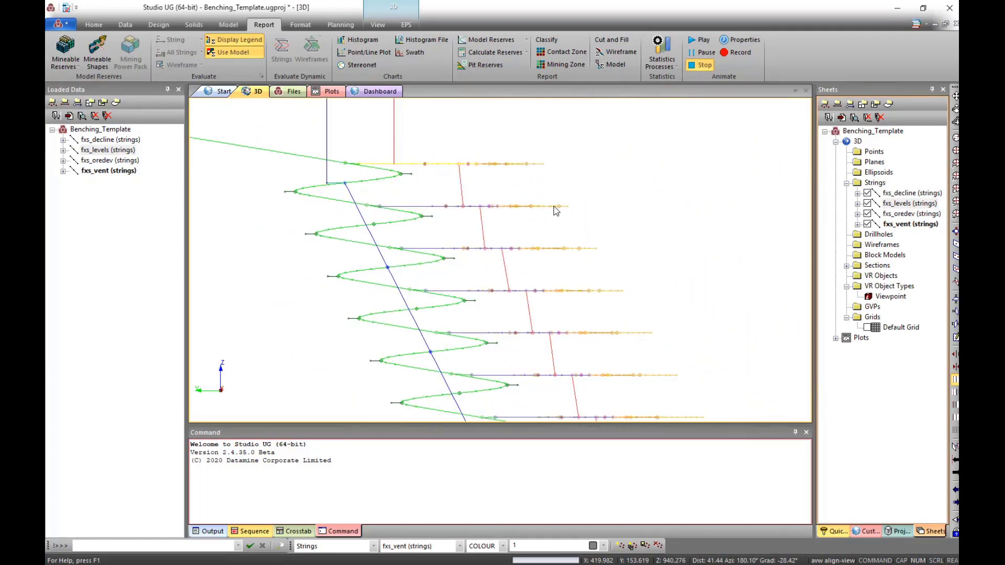
- Define a horizontal section plane from the outer end point of the uppermost ore drive string and align the view to it
{"action": "left_click_drag", "start_coordinate": [552, 215], "coordinate": [481, 195]}
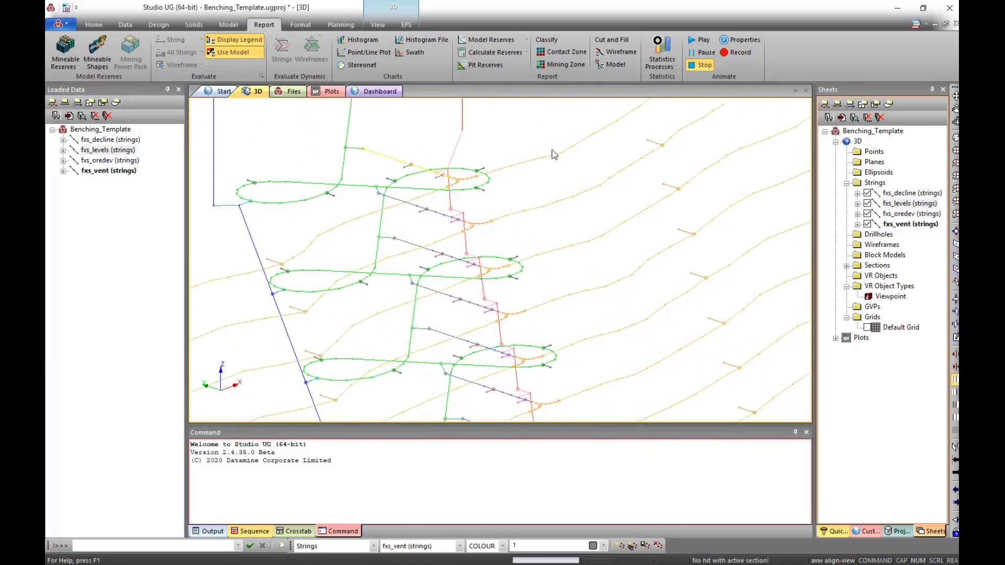
{"action": "left_click", "coordinate": [352, 222]}
{"action": "scroll", "coordinate": [627, 179], "scroll_direction": "down", "scroll_amount": 9}
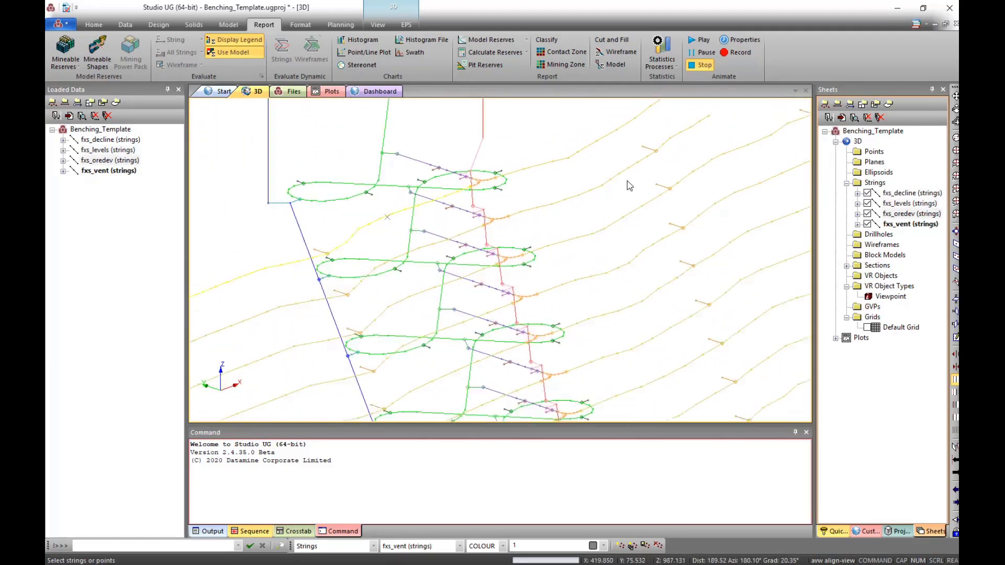
{"action": "left_click_drag", "start_coordinate": [627, 179], "coordinate": [586, 256]}
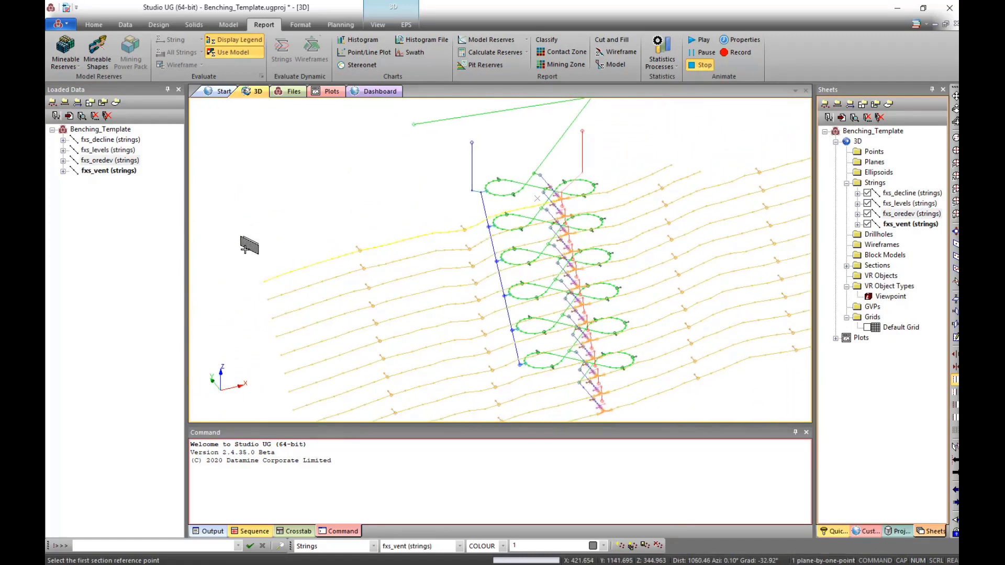
{"action": "left_click", "coordinate": [264, 281]}
{"action": "left_click", "coordinate": [497, 344]}
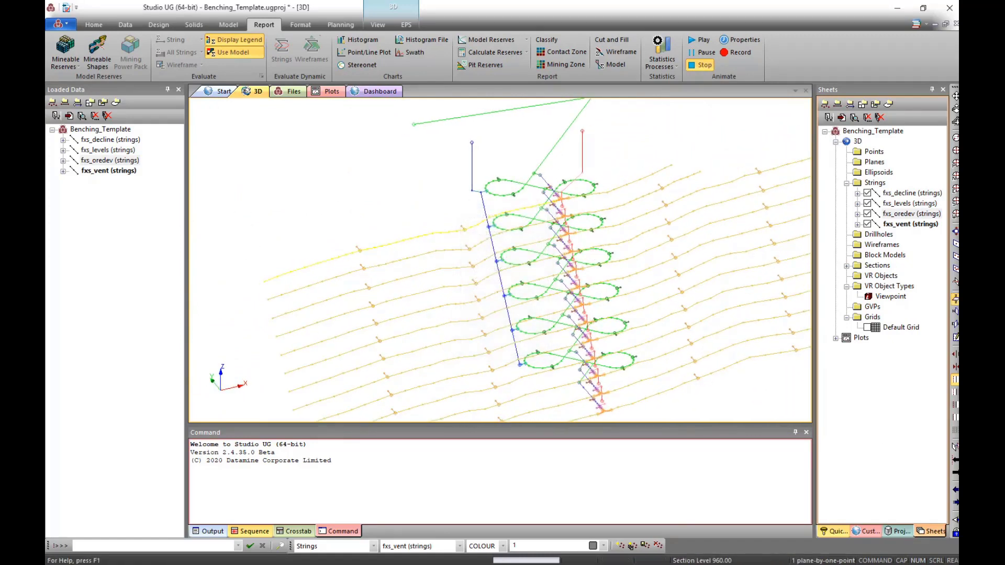
{"action": "left_click", "coordinate": [954, 521]}
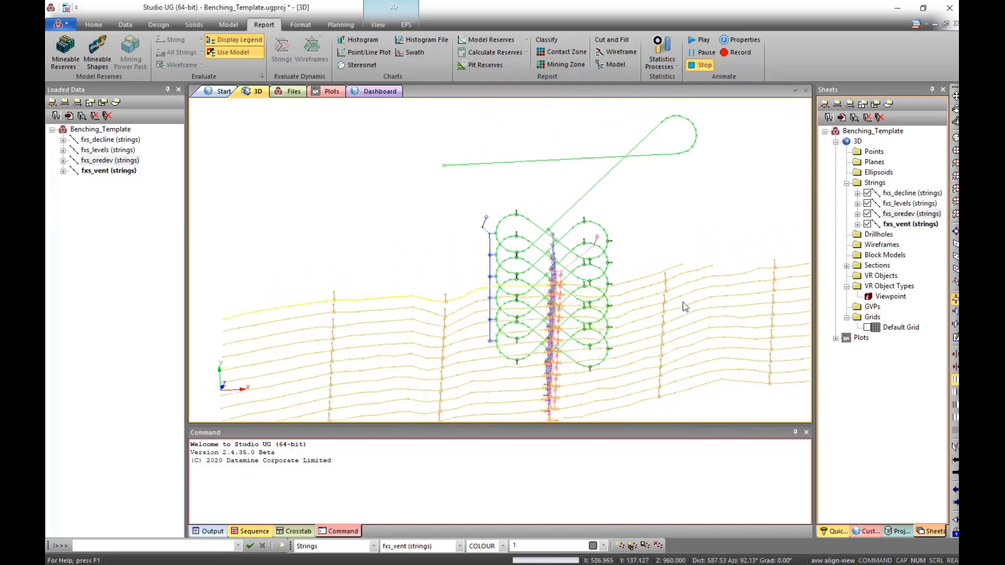
- Turn on clipping to show only the strings close to the horizontal section plane
{"action": "key", "text": "u"}
{"action": "key", "text": "c"}
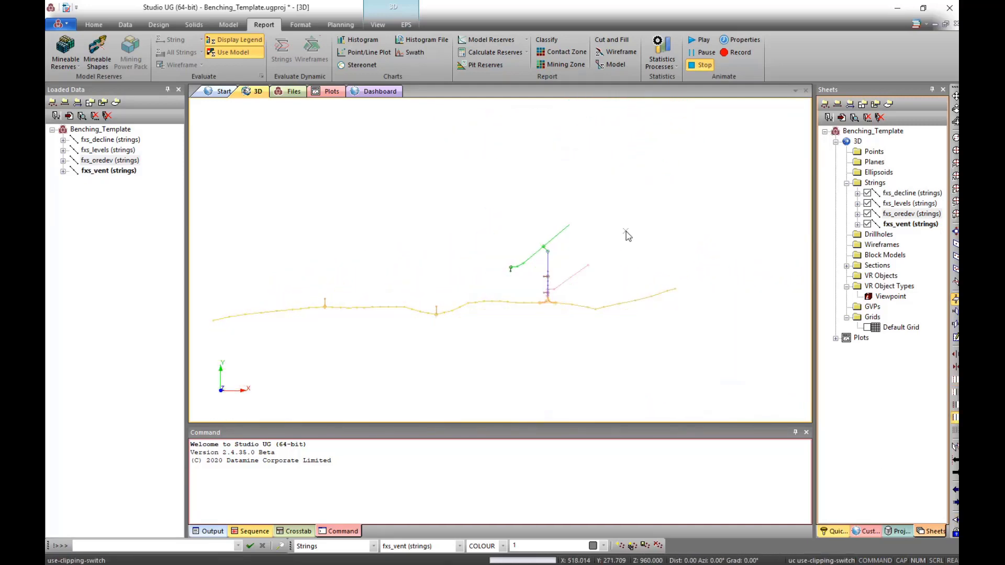
{"action": "scroll", "coordinate": [528, 196], "scroll_direction": "down", "scroll_amount": 1}
{"action": "scroll", "coordinate": [529, 201], "scroll_direction": "down", "scroll_amount": 2}
{"action": "scroll", "coordinate": [558, 324], "scroll_direction": "up", "scroll_amount": 2}
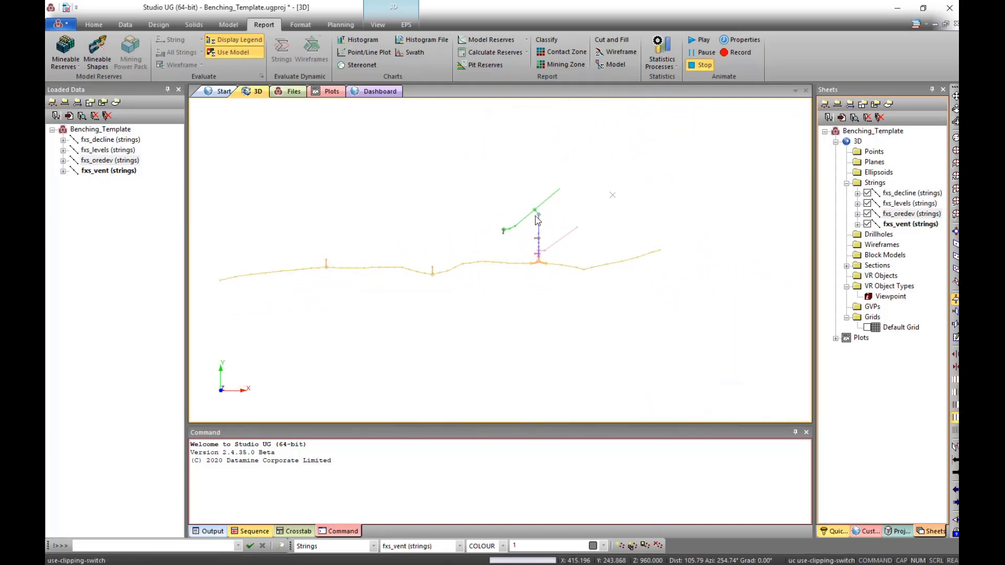
- Inspect the clipped level by selecting its decline segment, access string, short side stubs and ore drives one after another
{"action": "scroll", "coordinate": [539, 218], "scroll_direction": "up", "scroll_amount": 6}
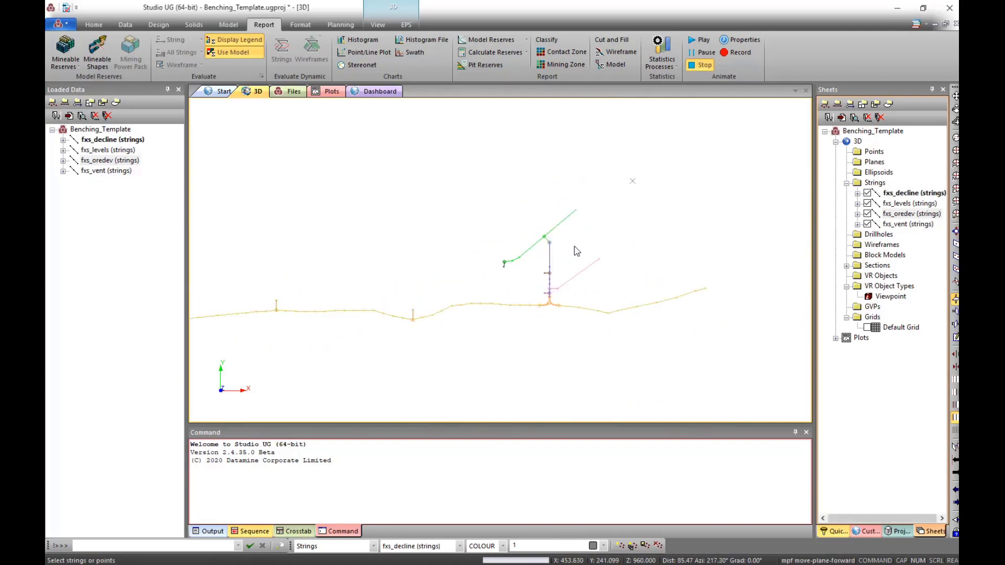
{"action": "scroll", "coordinate": [558, 233], "scroll_direction": "up", "scroll_amount": 4}
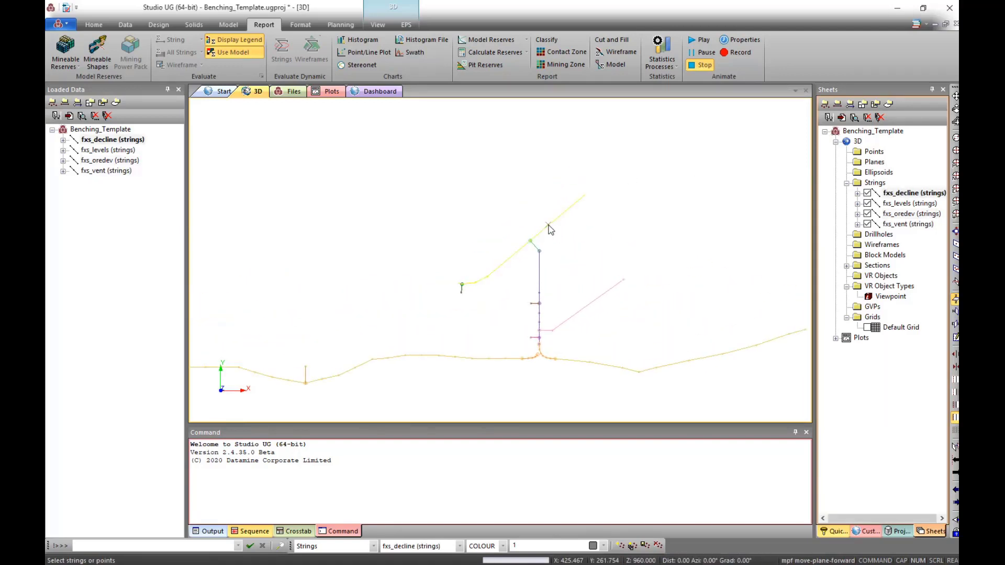
{"action": "scroll", "coordinate": [544, 242], "scroll_direction": "up", "scroll_amount": 2}
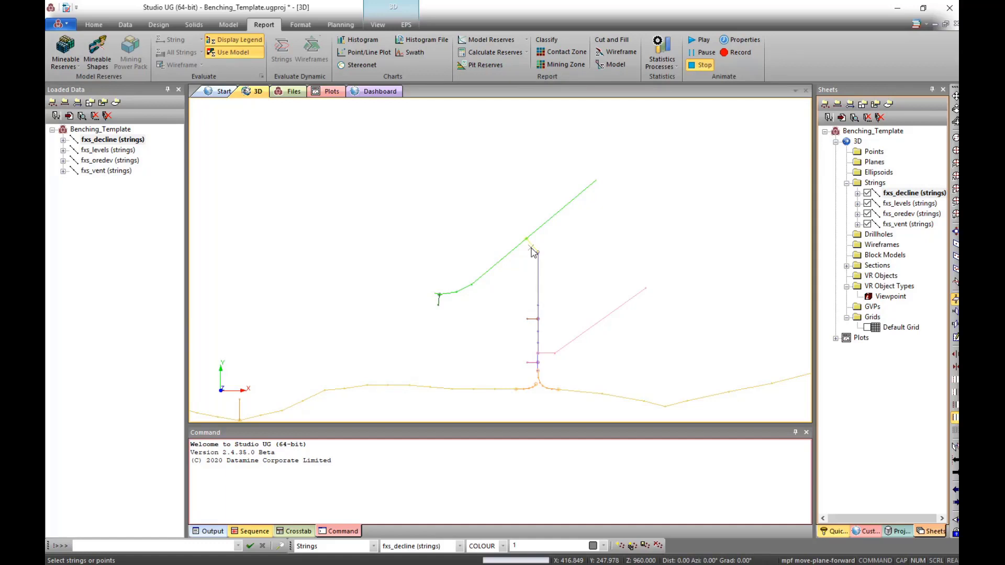
{"action": "left_click", "coordinate": [539, 284]}
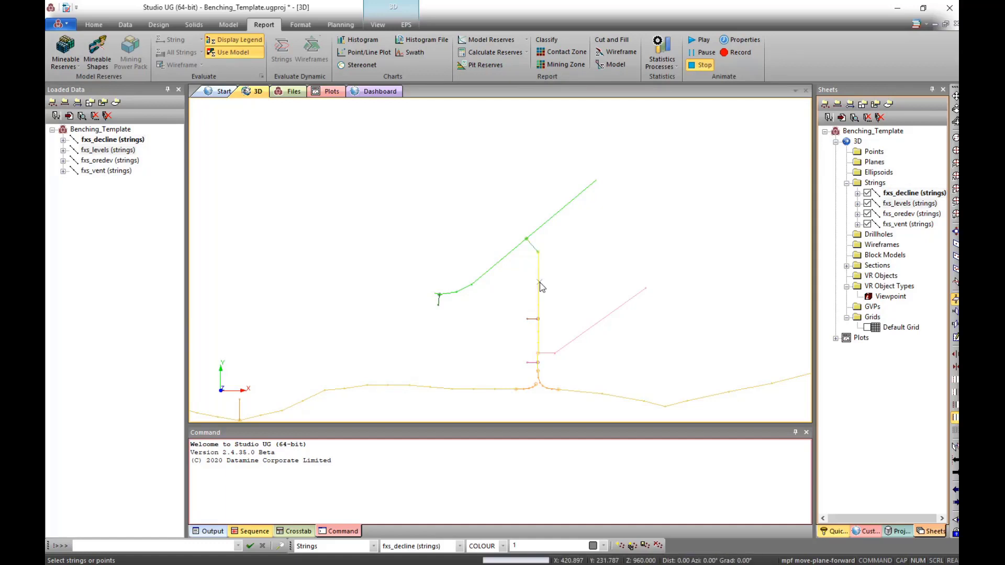
{"action": "left_click", "coordinate": [528, 320]}
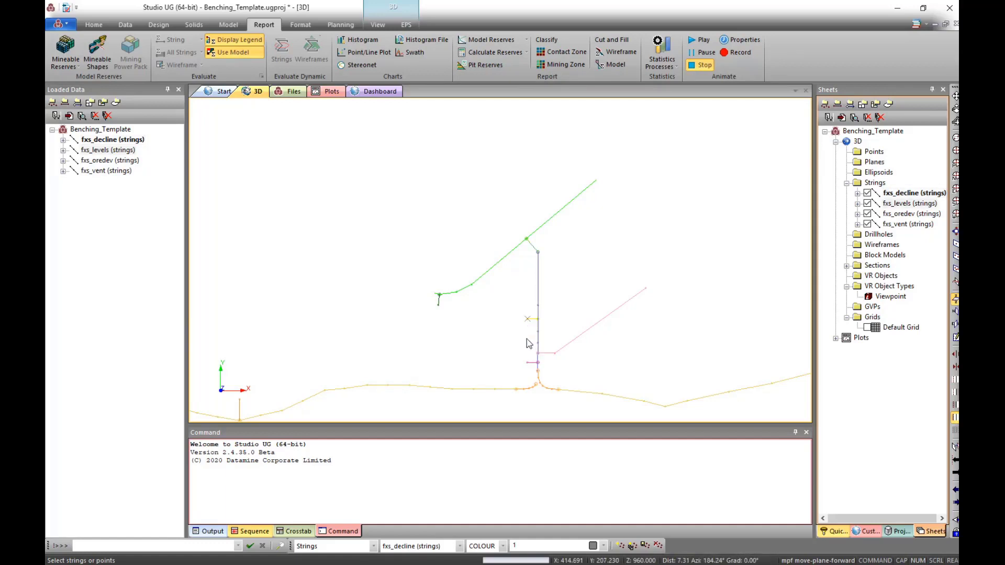
{"action": "left_click", "coordinate": [519, 369]}
{"action": "scroll", "coordinate": [556, 256], "scroll_direction": "down", "scroll_amount": 2}
{"action": "left_click_drag", "start_coordinate": [553, 287], "coordinate": [580, 331]}
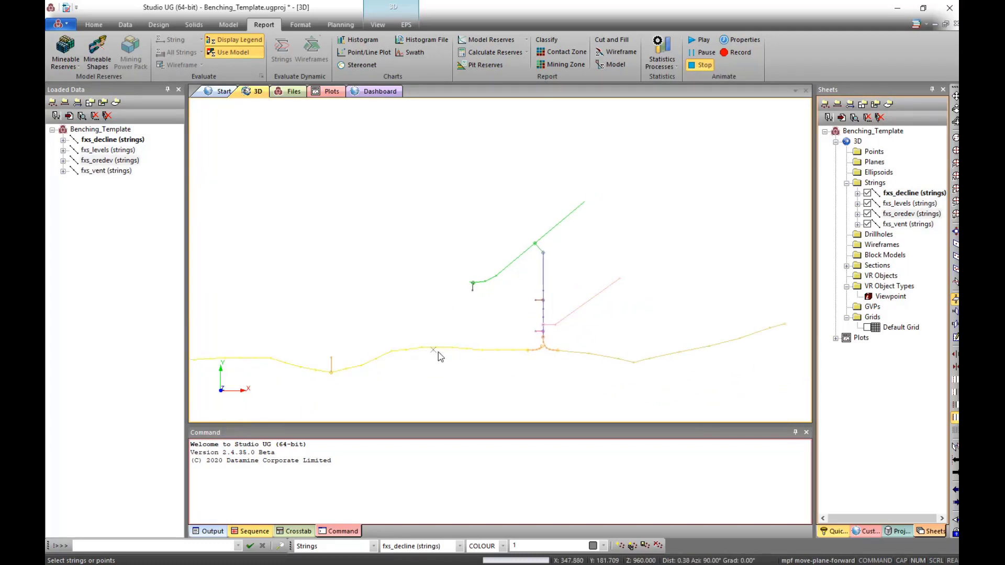
{"action": "left_click", "coordinate": [636, 362]}
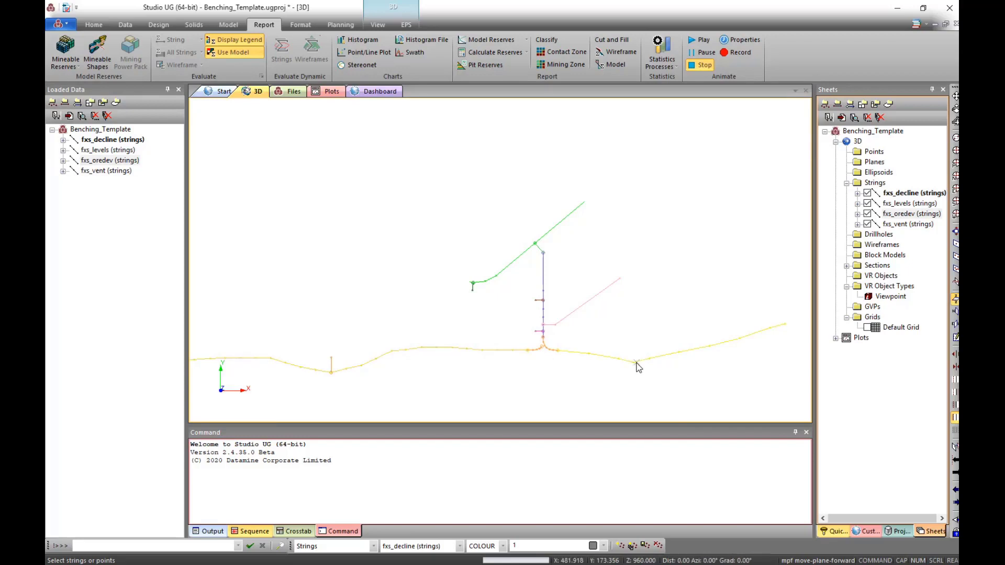
{"action": "left_click", "coordinate": [331, 357]}
{"action": "scroll", "coordinate": [456, 285], "scroll_direction": "down", "scroll_amount": 2}
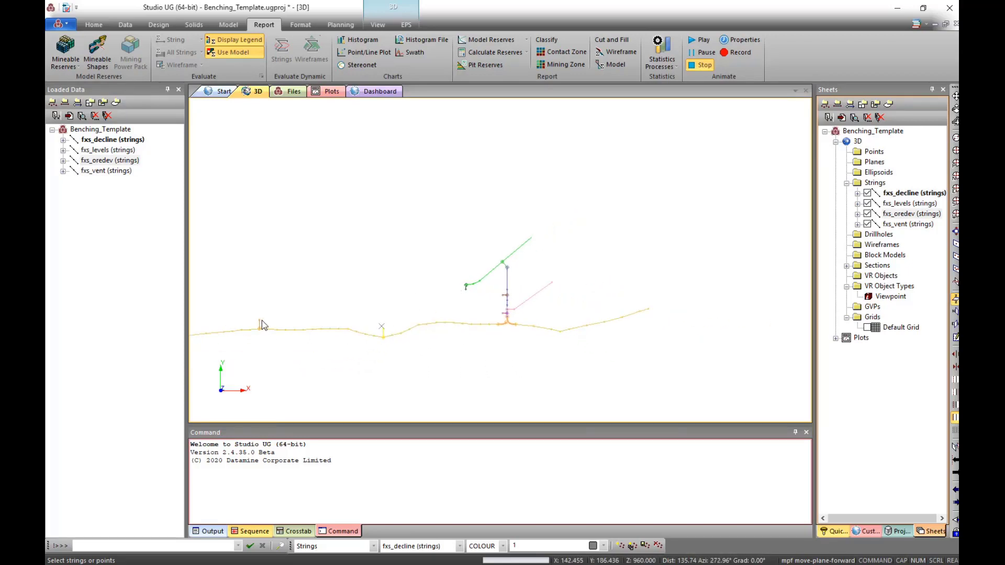
- Check the Move Plane distance setting and cancel without moving the section plane
{"action": "left_click", "coordinate": [426, 413]}
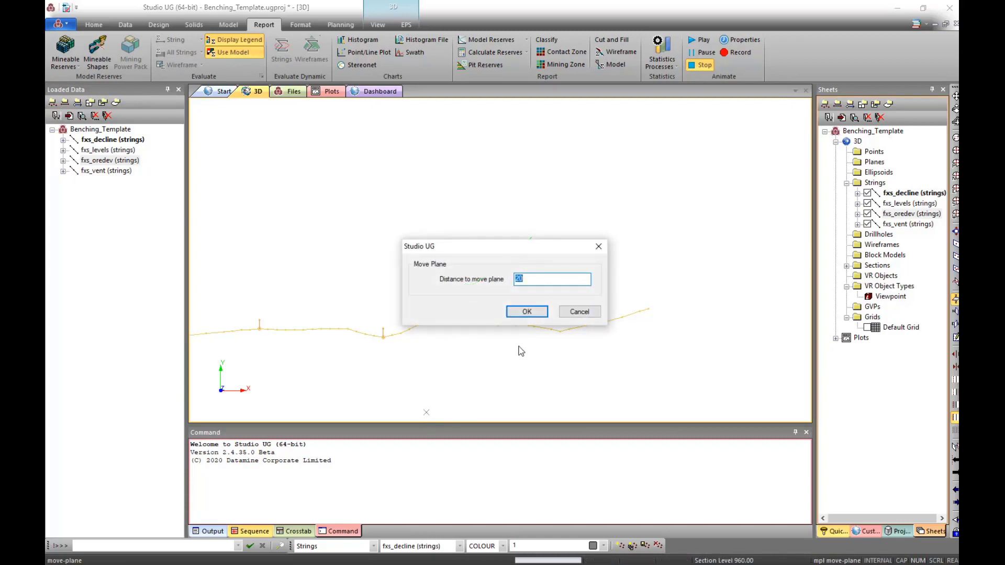
{"action": "left_click", "coordinate": [579, 311]}
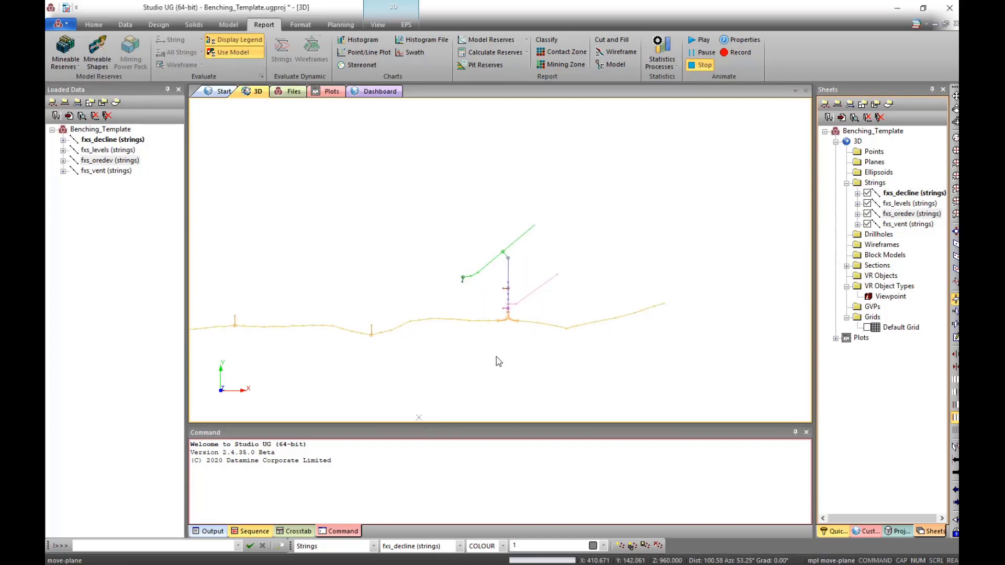
- Step the clipped section plane backward through the lower levels to the 880 level, reviewing the development layout on each
{"action": "scroll", "coordinate": [499, 361], "scroll_direction": "up", "scroll_amount": 3}
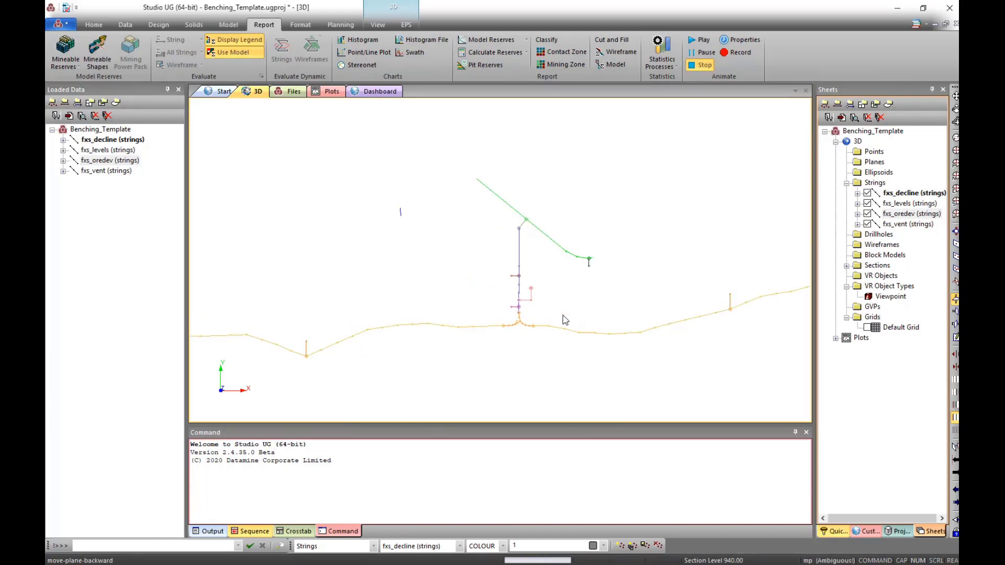
{"action": "key", "text": "Page_Down"}
{"action": "key", "text": "Page_Down"}
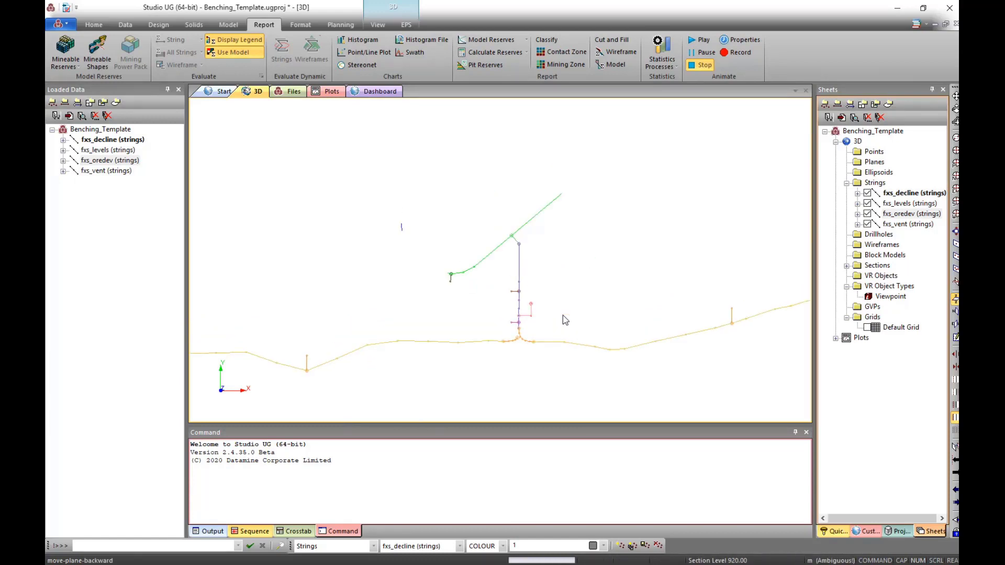
{"action": "key", "text": "Page_Down"}
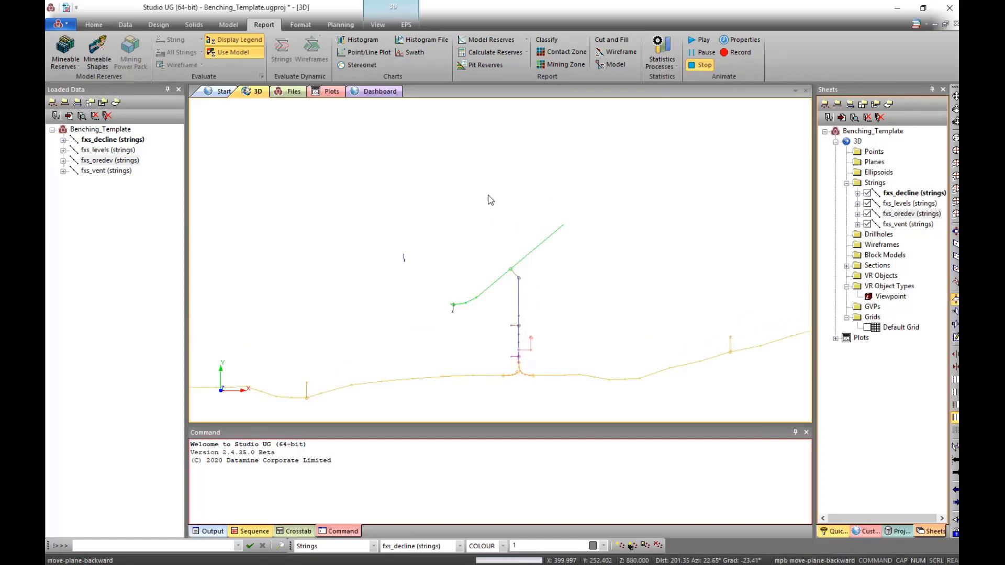
{"action": "scroll", "coordinate": [490, 190], "scroll_direction": "down", "scroll_amount": 3}
- Turn off clipping to display the complete set of decline, level, ore drive and ventilation strings
{"action": "left_click", "coordinate": [592, 236]}
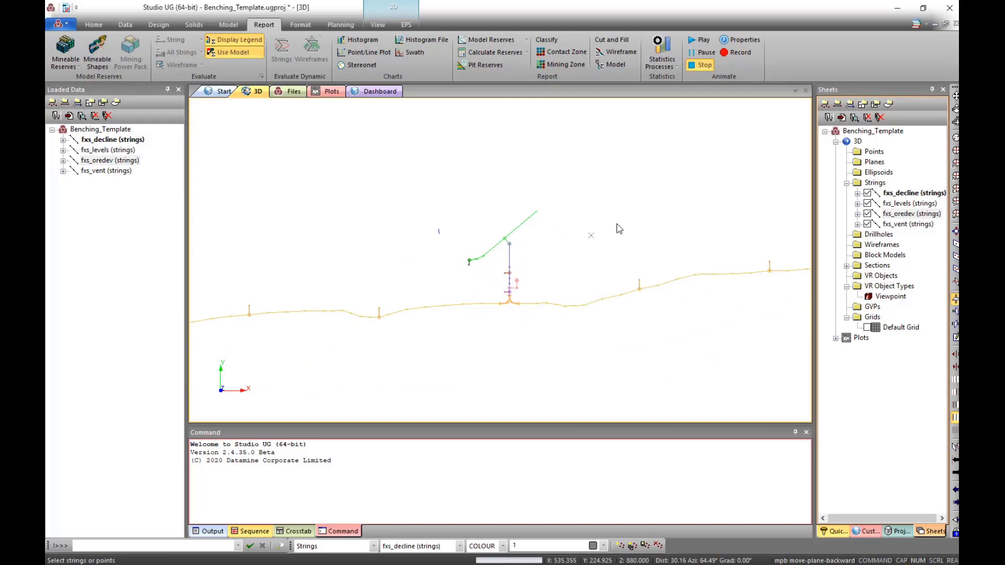
{"action": "key", "text": "u"}
{"action": "key", "text": "c"}
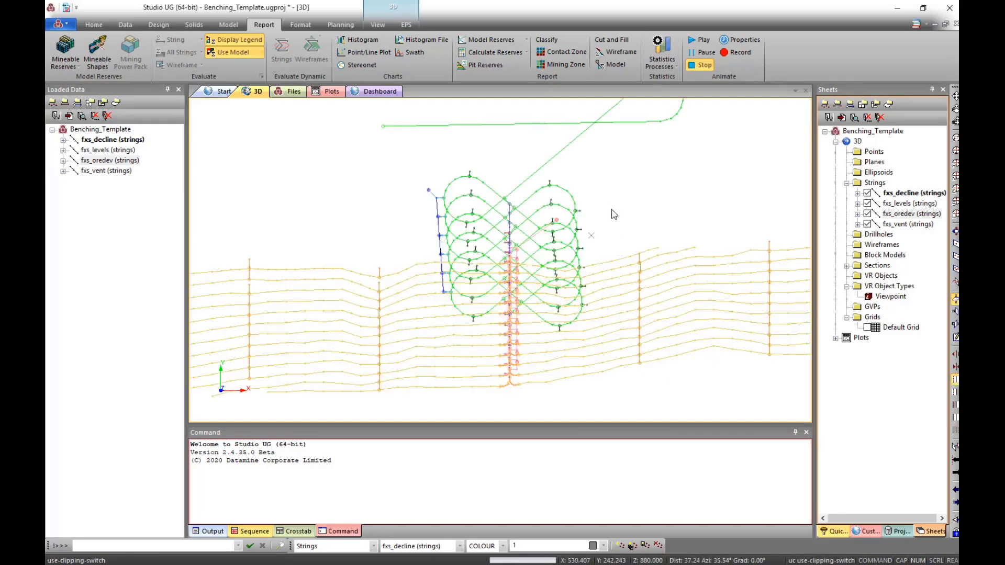
{"action": "scroll", "coordinate": [614, 222], "scroll_direction": "down", "scroll_amount": 2}
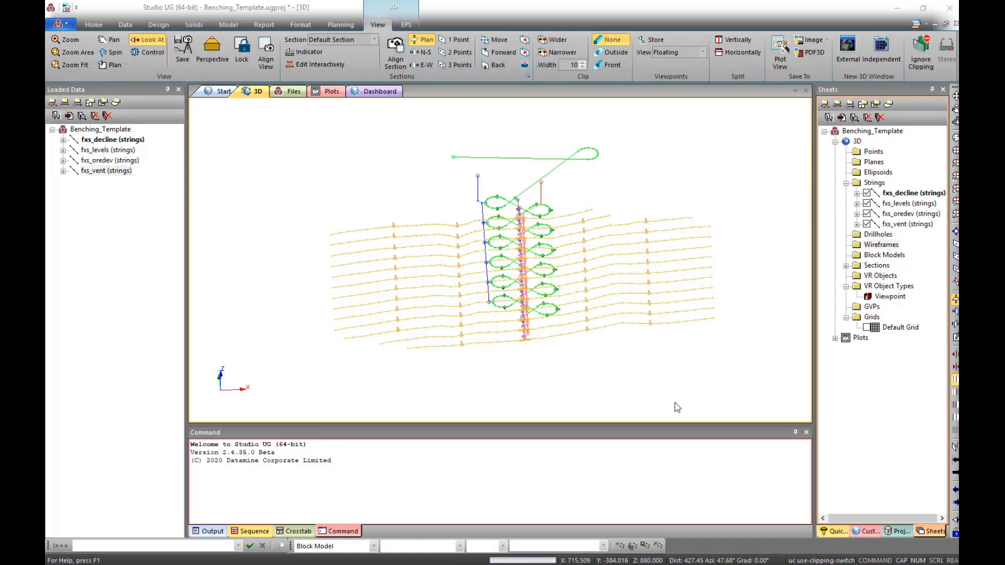
- Load the STOPES_TR wireframe from the project files into the 3D view and view it with the design strings
{"action": "left_click", "coordinate": [905, 531]}
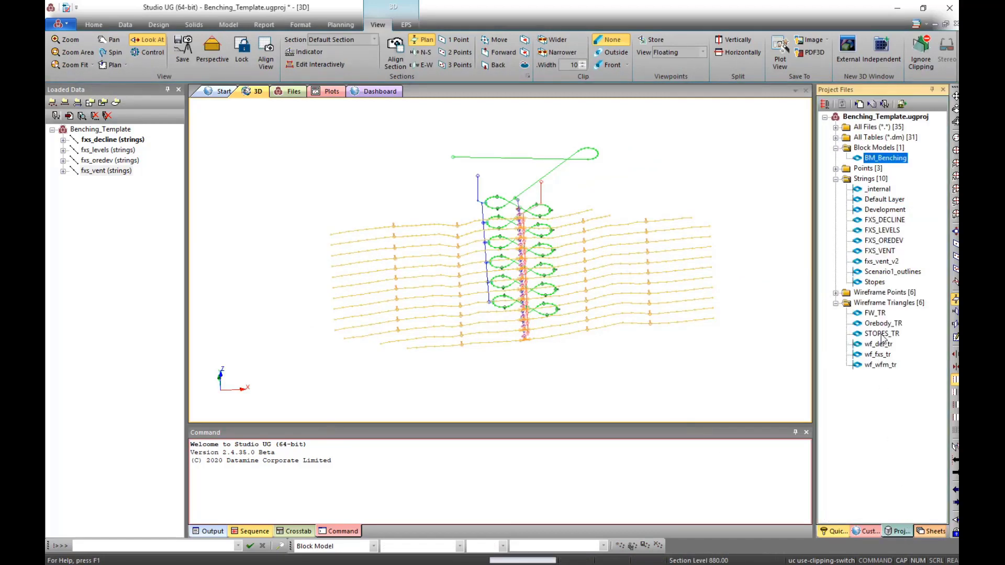
{"action": "left_click_drag", "start_coordinate": [883, 337], "coordinate": [492, 288]}
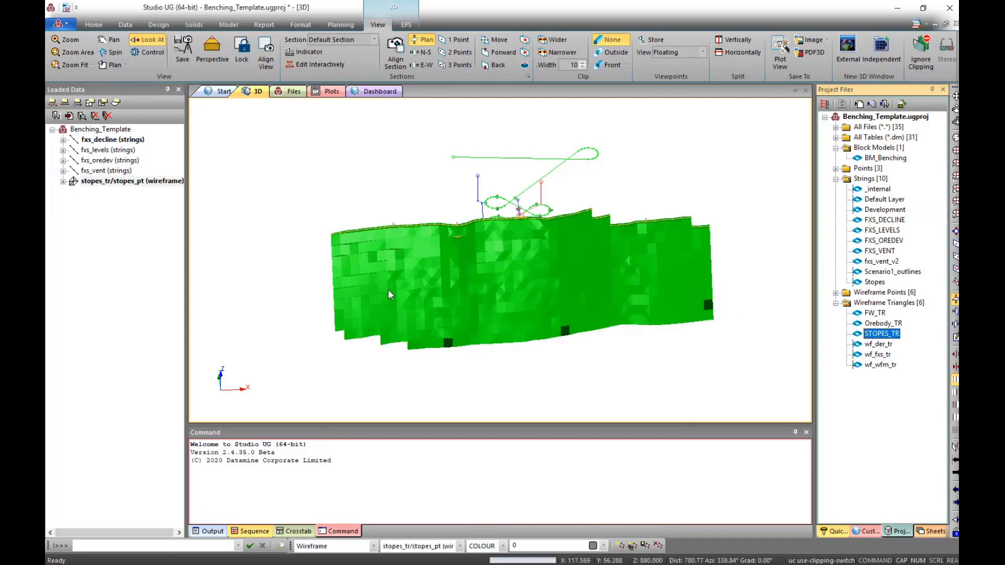
{"action": "mouse_move", "coordinate": [387, 290]}
{"action": "left_mouse_down"}
{"action": "mouse_move", "coordinate": [398, 306]}
{"action": "mouse_move", "coordinate": [432, 296]}
{"action": "mouse_move", "coordinate": [456, 269]}
{"action": "mouse_move", "coordinate": [523, 324]}
{"action": "mouse_move", "coordinate": [518, 352]}
{"action": "left_mouse_up"}
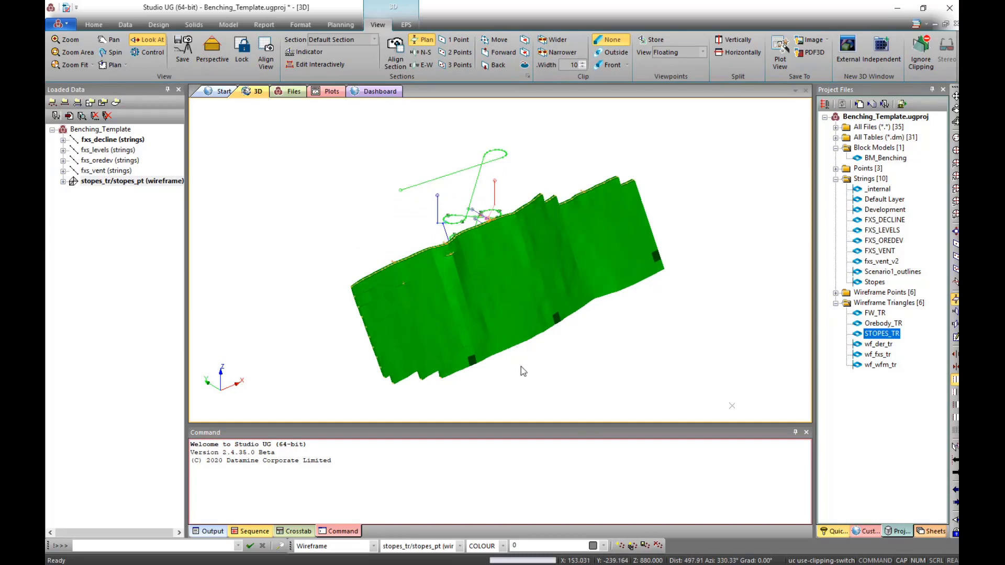
{"action": "scroll", "coordinate": [521, 367], "scroll_direction": "up", "scroll_amount": 2}
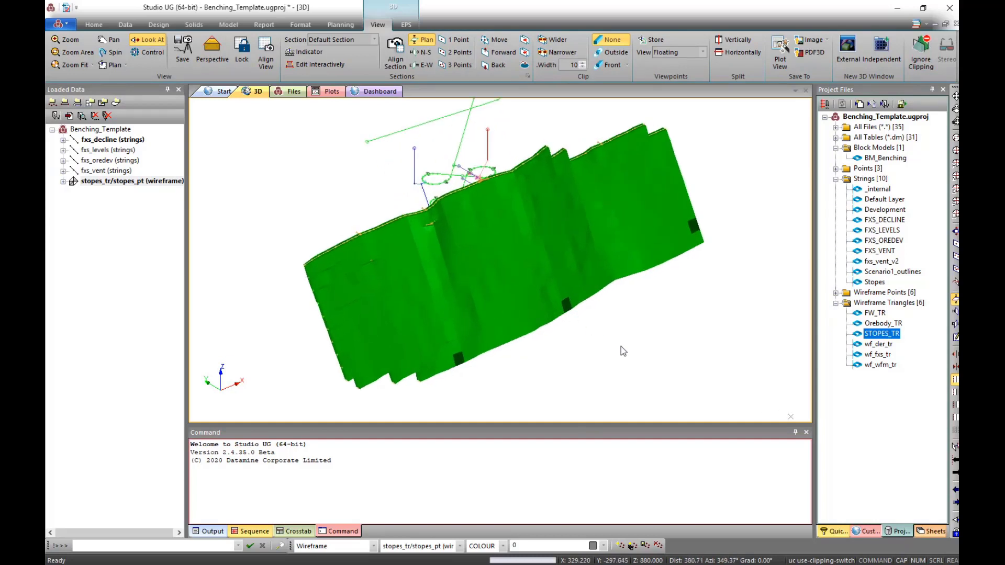
{"action": "left_click_drag", "start_coordinate": [623, 350], "coordinate": [584, 337]}
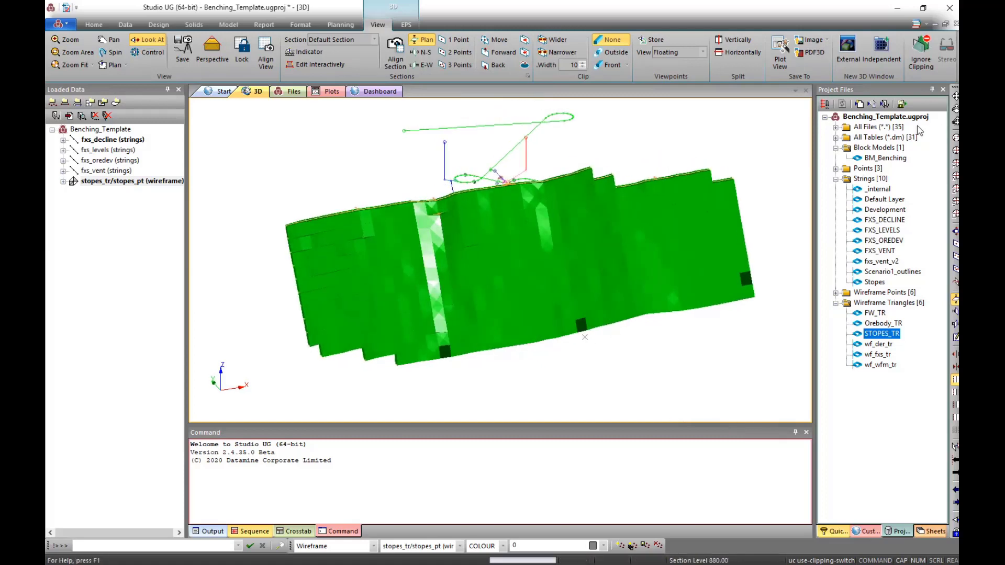
- Load the BM_Benching block model from the project files into the 3D view
{"action": "mouse_move", "coordinate": [885, 160]}
{"action": "left_mouse_down"}
{"action": "mouse_move", "coordinate": [595, 185]}
{"action": "mouse_move", "coordinate": [525, 226]}
{"action": "left_mouse_up"}
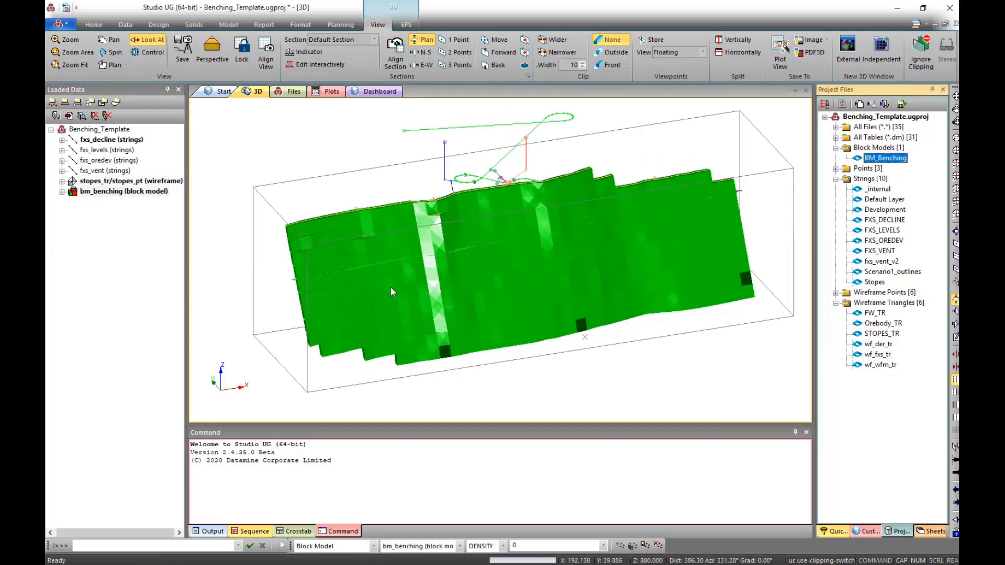
{"action": "left_click_drag", "start_coordinate": [308, 309], "coordinate": [375, 306]}
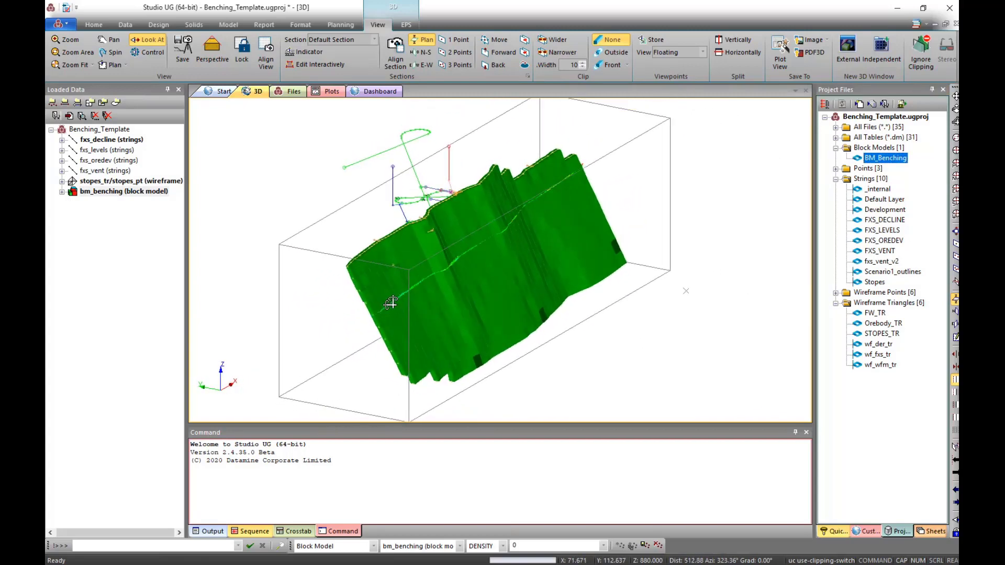
{"action": "scroll", "coordinate": [375, 303], "scroll_direction": "up", "scroll_amount": 5}
{"action": "scroll", "coordinate": [375, 298], "scroll_direction": "down", "scroll_amount": 2}
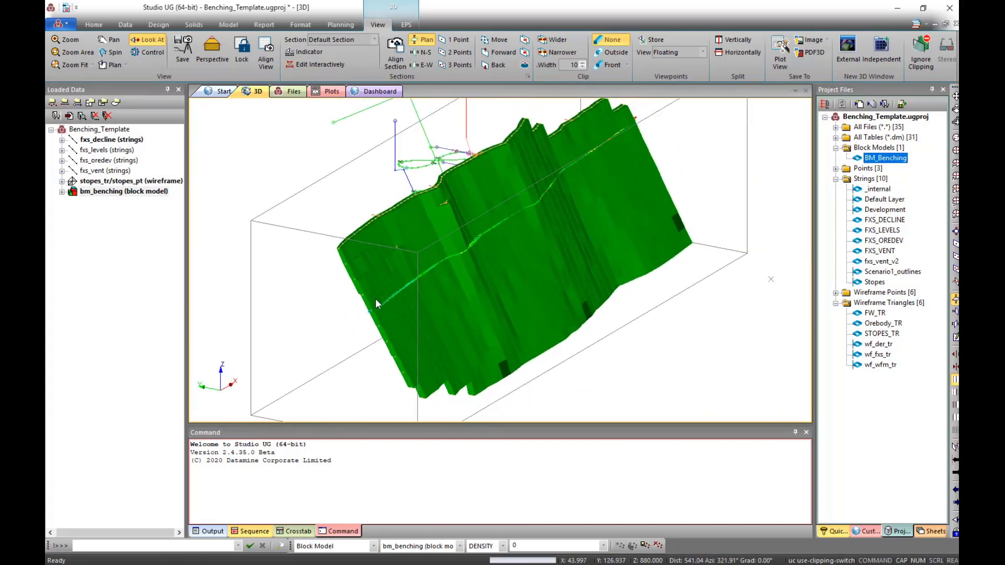
- Set the bm_benching block model's display type to Blocks and hide the stopes_tr/stopes_pt wireframe
{"action": "left_click", "coordinate": [936, 530]}
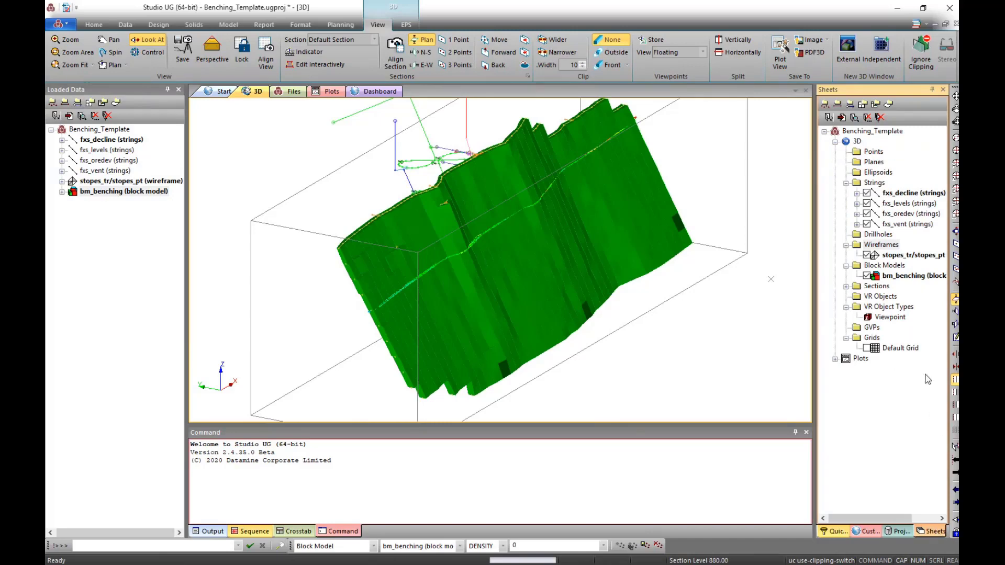
{"action": "double_click", "coordinate": [913, 276]}
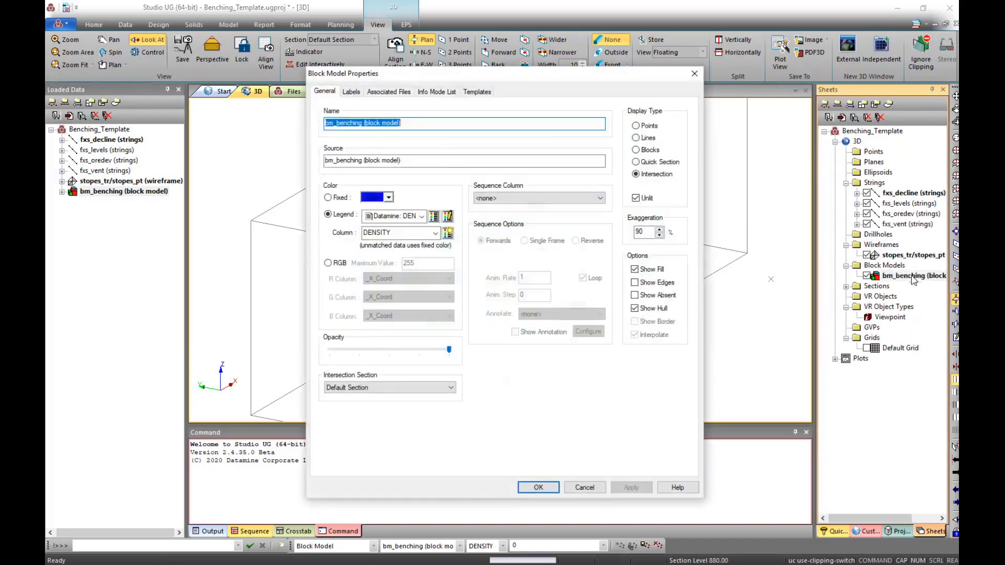
{"action": "left_click", "coordinate": [649, 150]}
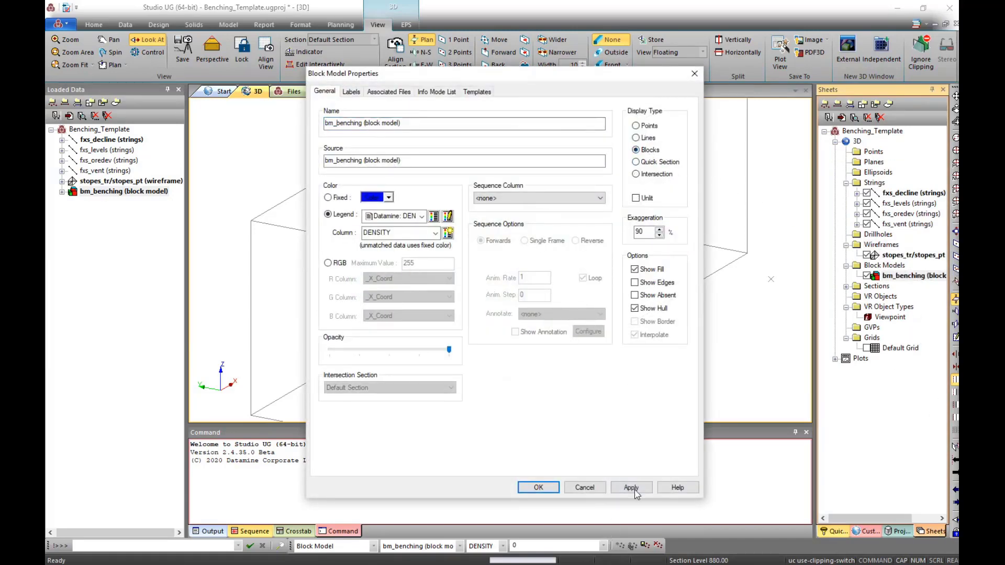
{"action": "left_click", "coordinate": [537, 486]}
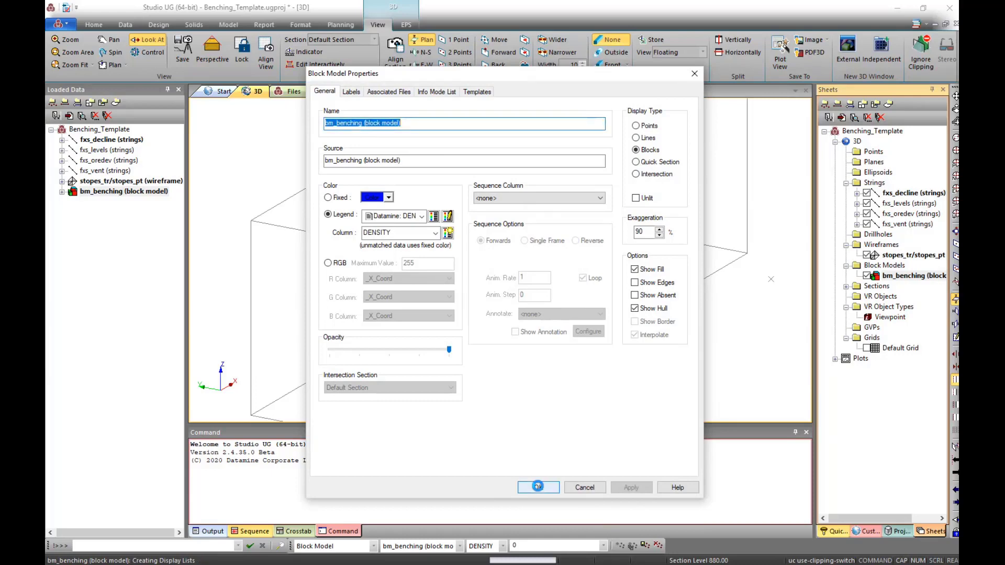
{"action": "left_click_drag", "start_coordinate": [572, 342], "coordinate": [661, 344]}
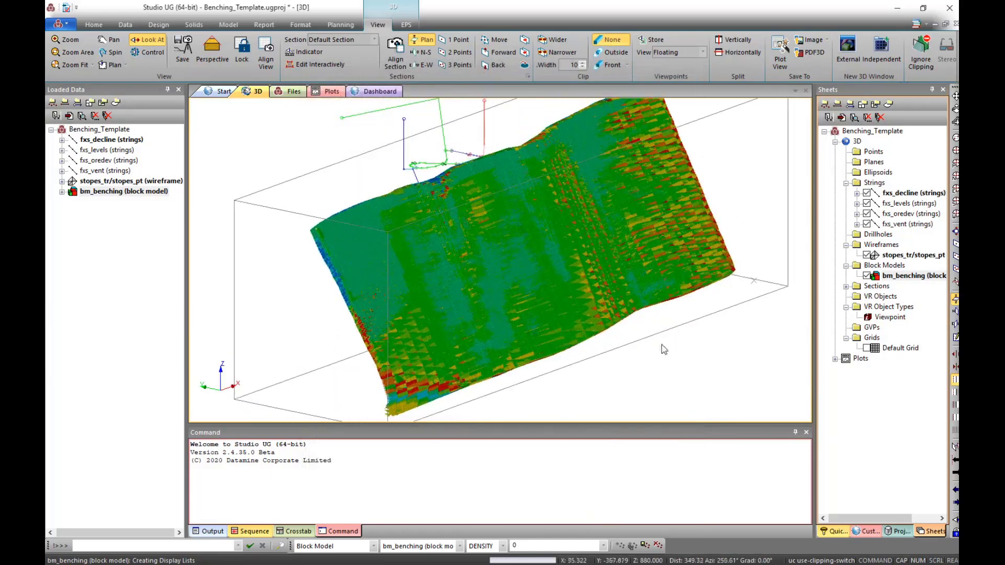
{"action": "left_click", "coordinate": [867, 255]}
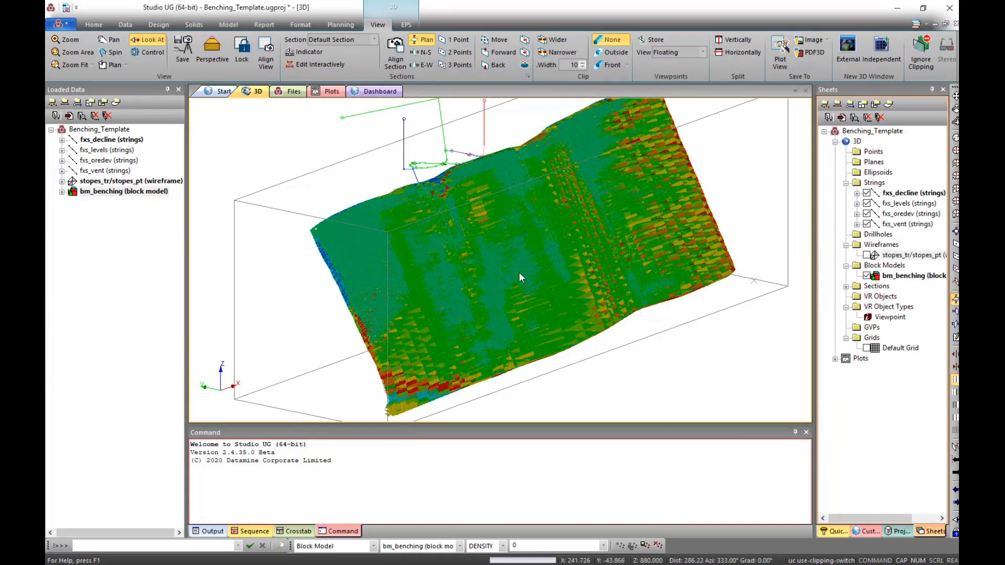
{"action": "left_click_drag", "start_coordinate": [521, 272], "coordinate": [551, 285]}
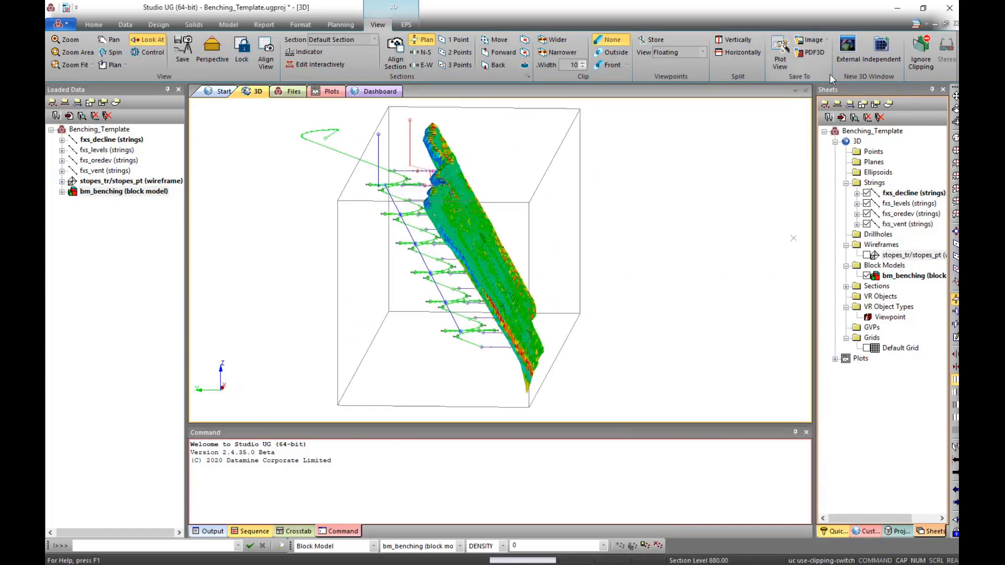
- Open an external 3D window, reposition it and rotate its view of the model independently, and close it
{"action": "left_click", "coordinate": [847, 51]}
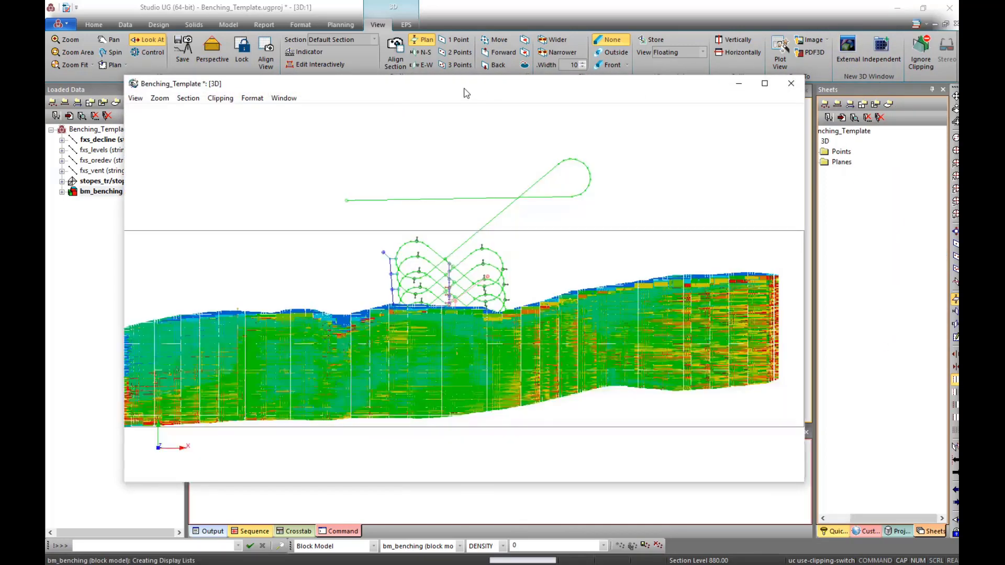
{"action": "left_click_drag", "start_coordinate": [469, 92], "coordinate": [682, 56]}
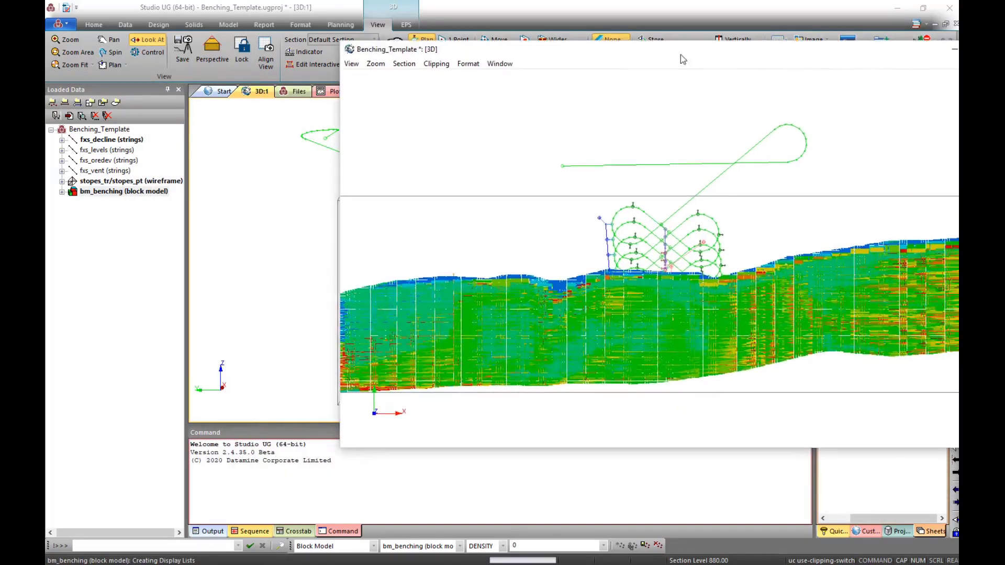
{"action": "left_click_drag", "start_coordinate": [708, 300], "coordinate": [607, 257]}
{"action": "left_click_drag", "start_coordinate": [640, 49], "coordinate": [506, 50]}
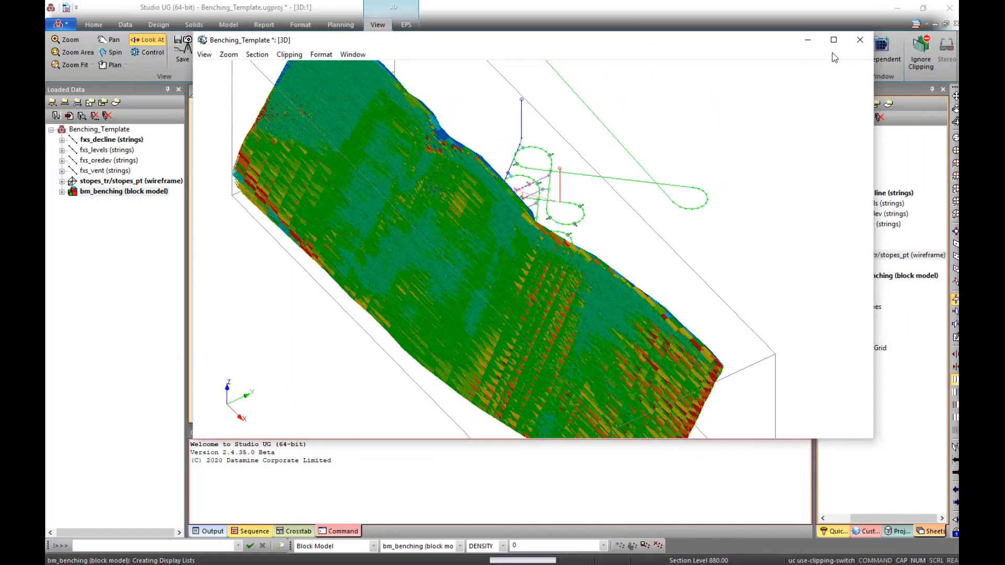
{"action": "left_click", "coordinate": [860, 40]}
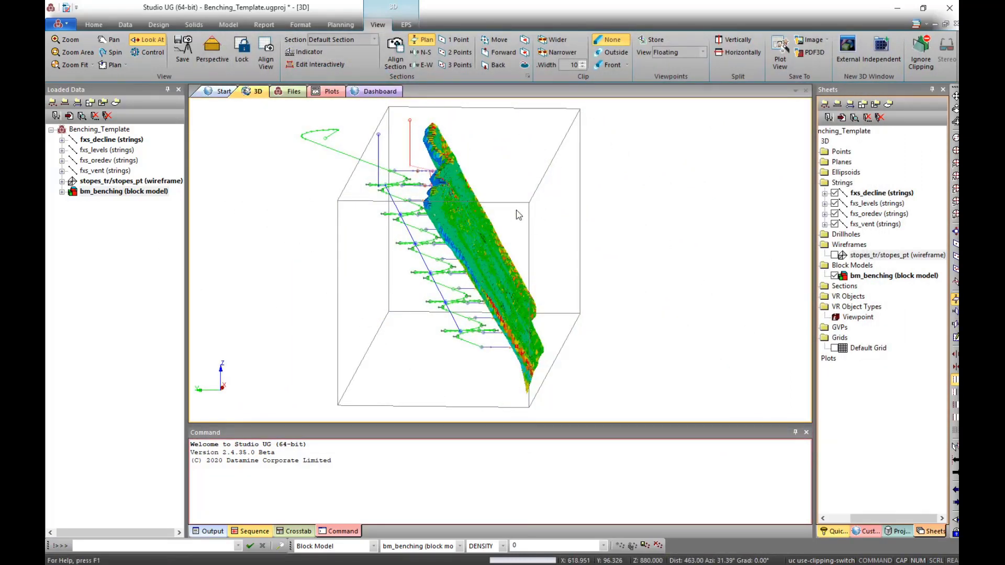
- Try the vertical and horizontal splits of the 3D window, rotating the panes separately, and restore the single view
{"action": "left_click", "coordinate": [746, 45]}
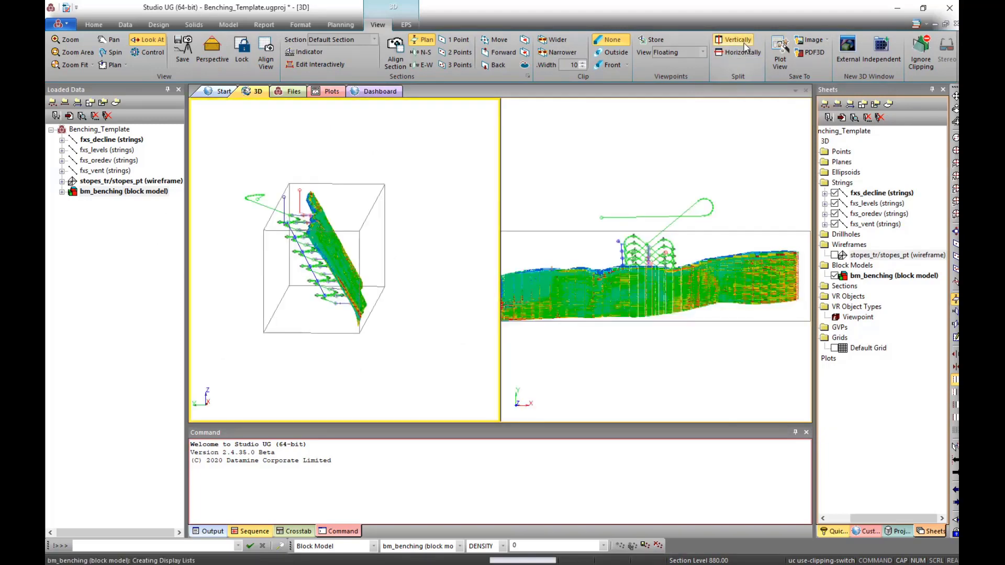
{"action": "mouse_move", "coordinate": [323, 283]}
{"action": "left_mouse_down"}
{"action": "mouse_move", "coordinate": [285, 269]}
{"action": "mouse_move", "coordinate": [321, 287]}
{"action": "left_mouse_up"}
{"action": "left_click", "coordinate": [740, 52]}
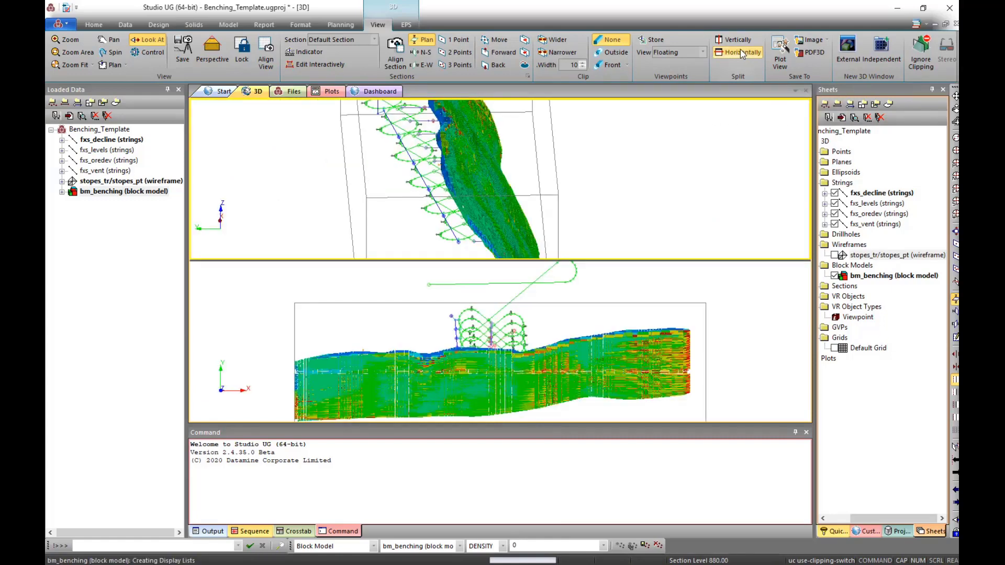
{"action": "left_click_drag", "start_coordinate": [544, 341], "coordinate": [624, 315]}
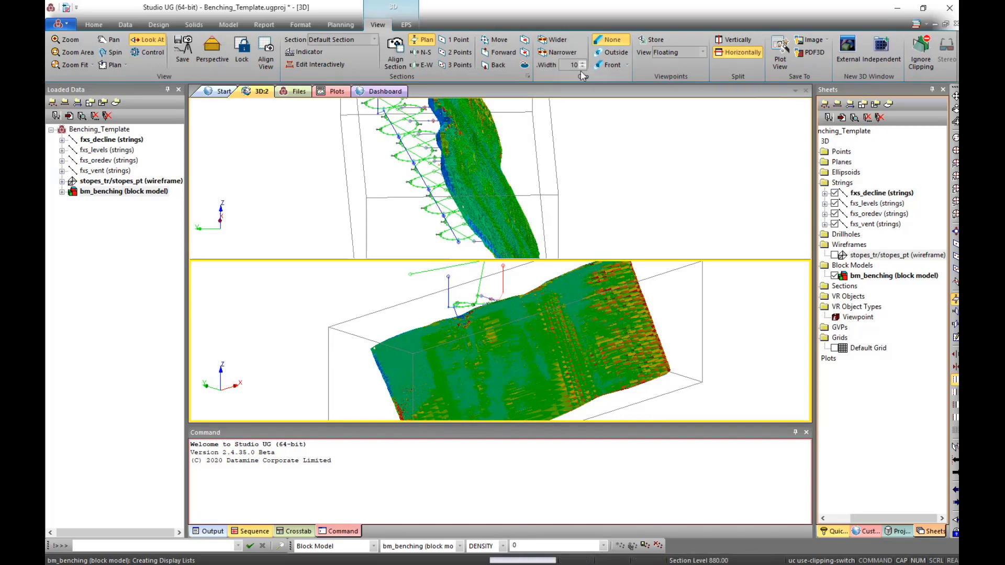
{"action": "left_click", "coordinate": [738, 52]}
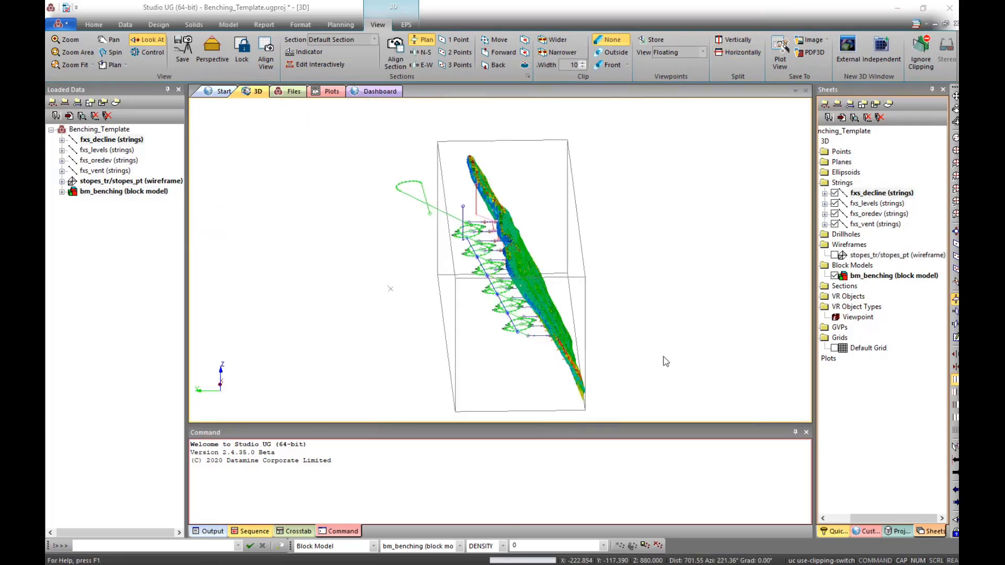
- Examine how the decline and ventilation strings sit against the block model, highlighting them and viewing from several angles
{"action": "left_click_drag", "start_coordinate": [664, 359], "coordinate": [630, 340]}
{"action": "scroll", "coordinate": [424, 189], "scroll_direction": "up", "scroll_amount": 5}
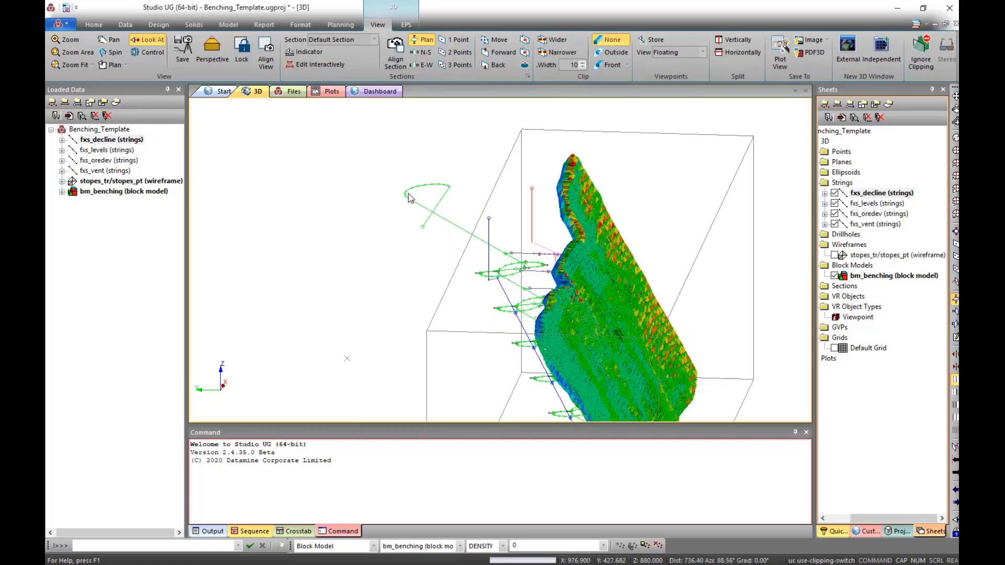
{"action": "left_click_drag", "start_coordinate": [395, 179], "coordinate": [464, 249]}
{"action": "mouse_move", "coordinate": [537, 362]}
{"action": "left_mouse_down"}
{"action": "mouse_move", "coordinate": [582, 375]}
{"action": "mouse_move", "coordinate": [549, 369]}
{"action": "left_mouse_up"}
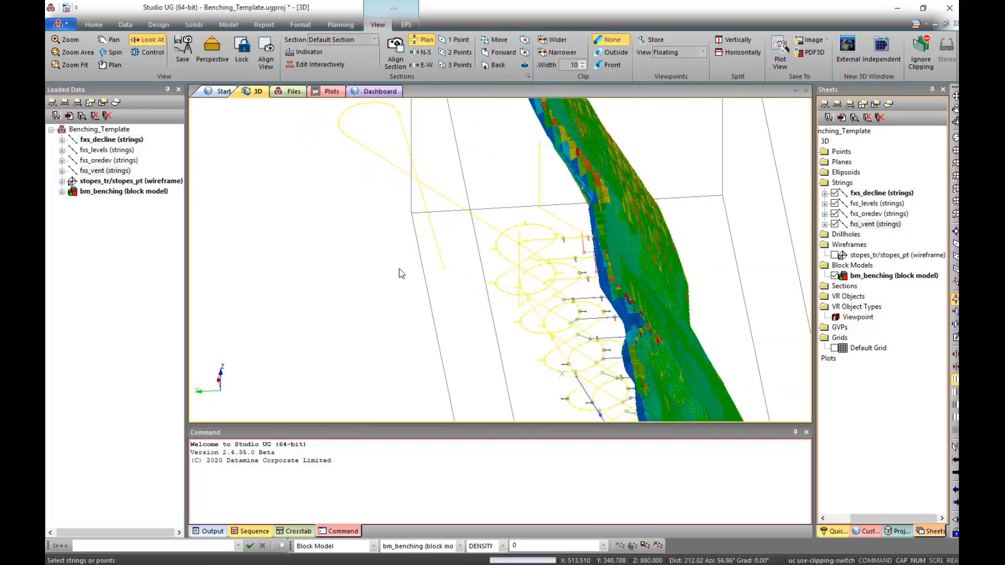
{"action": "left_click", "coordinate": [397, 267]}
{"action": "scroll", "coordinate": [396, 193], "scroll_direction": "down", "scroll_amount": 3}
{"action": "scroll", "coordinate": [396, 195], "scroll_direction": "down", "scroll_amount": 3}
{"action": "left_click_drag", "start_coordinate": [396, 195], "coordinate": [498, 326]}
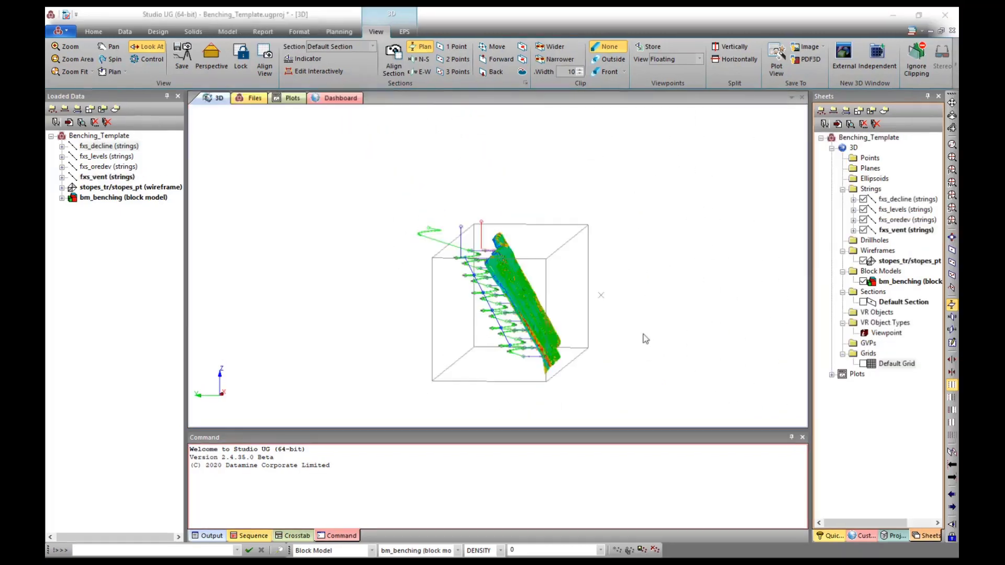
- Unload all strings, the stopes wireframe and the block model from the project
{"action": "left_click", "coordinate": [649, 334]}
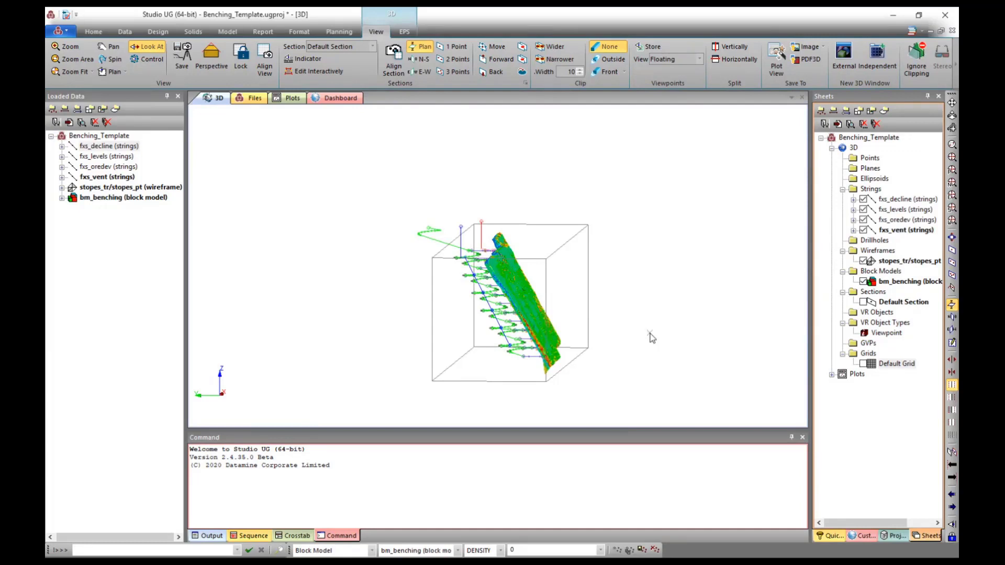
{"action": "left_click_drag", "start_coordinate": [650, 334], "coordinate": [644, 335]}
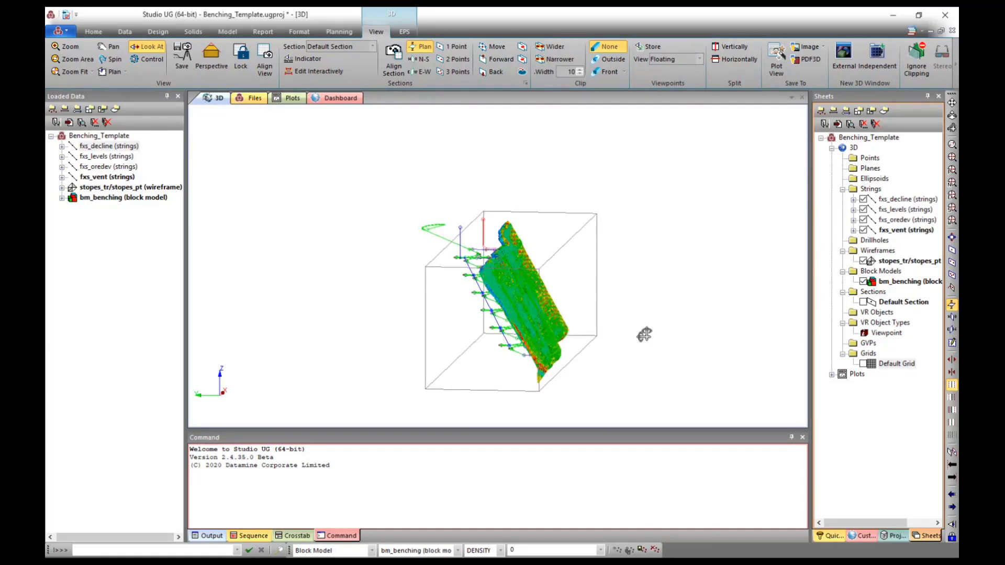
{"action": "key", "text": "u"}
{"action": "key", "text": "a"}
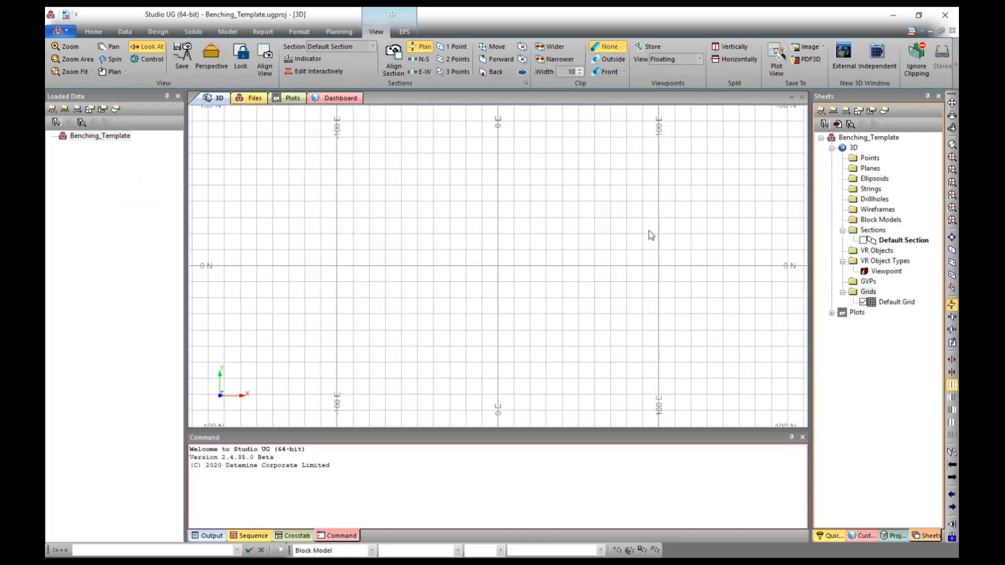
- Show the planning project settings and view the design types available for adding a design file
{"action": "left_click", "coordinate": [340, 32]}
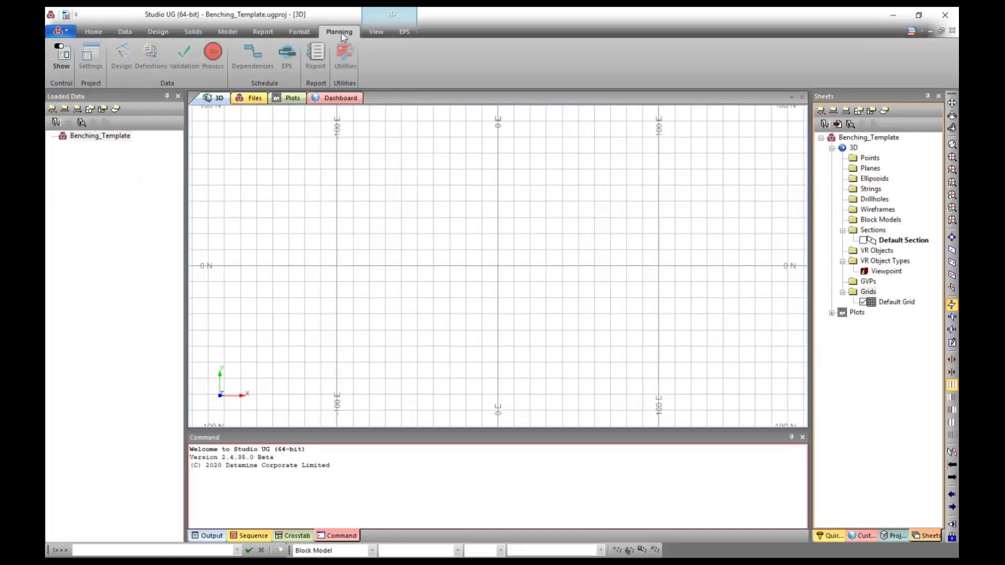
{"action": "left_click", "coordinate": [60, 56]}
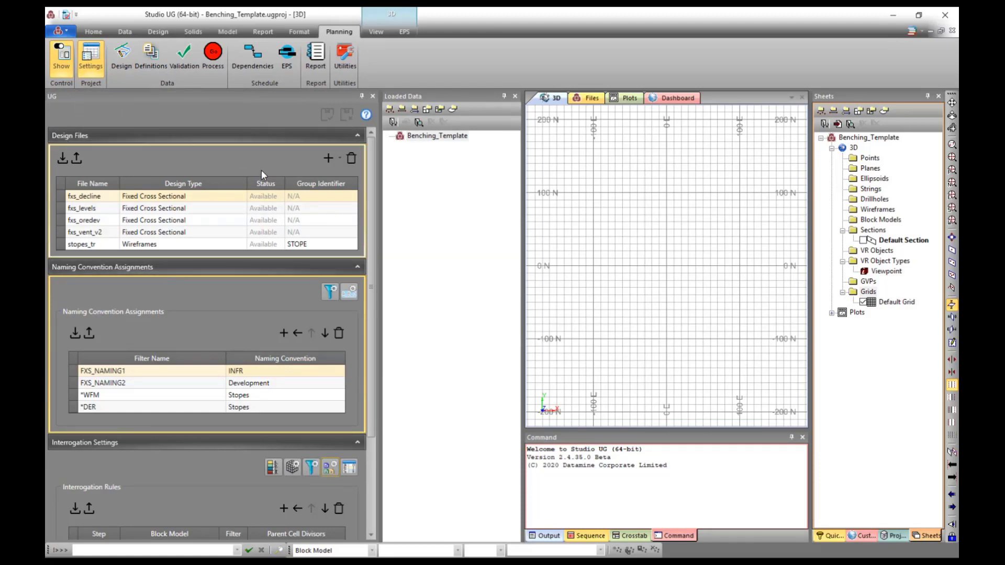
{"action": "left_click", "coordinate": [330, 158]}
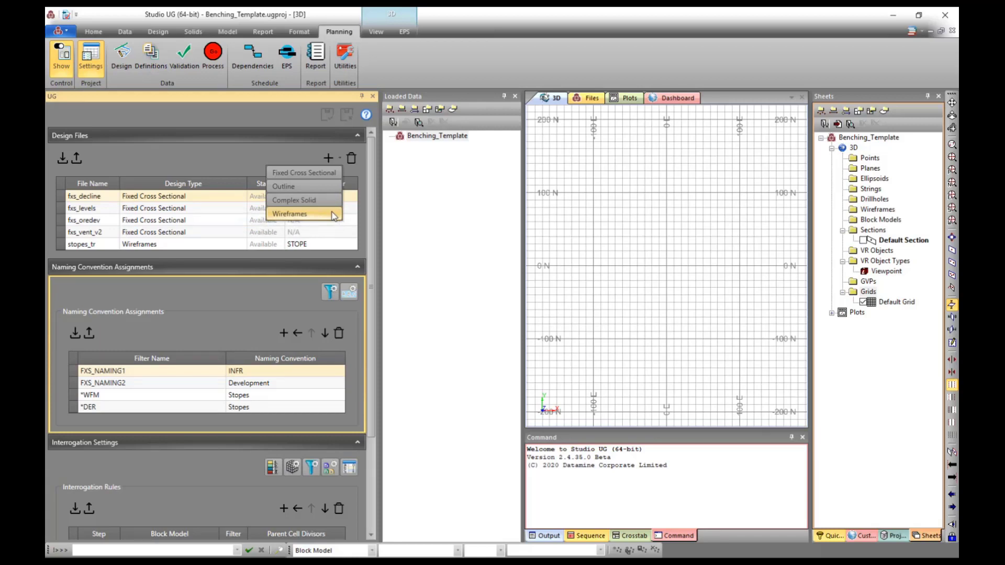
{"action": "left_click", "coordinate": [236, 155]}
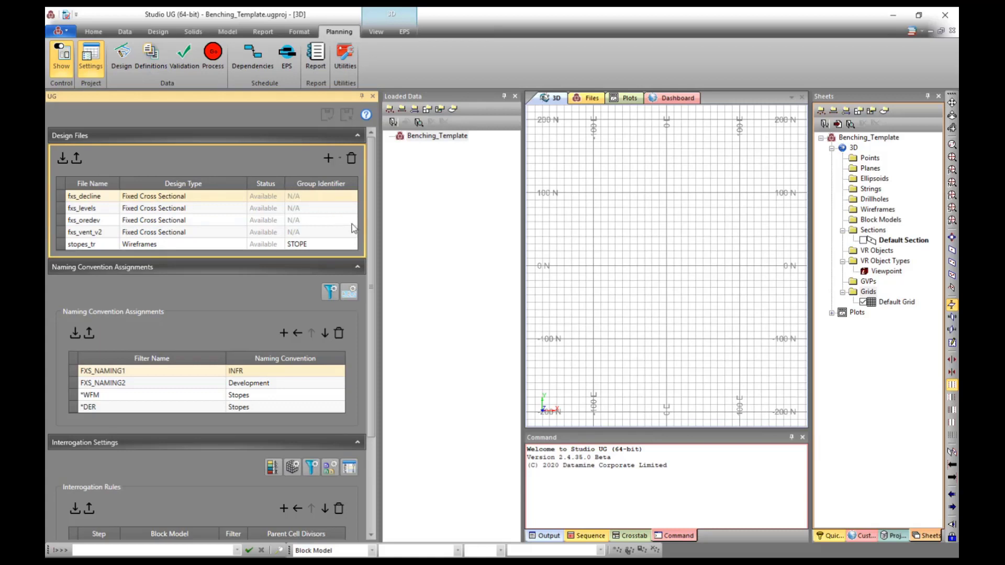
- Review the Development, Stopes and INFR naming conventions and the filter definitions behind their assignments, leaving them as they are
{"action": "left_click", "coordinate": [189, 312]}
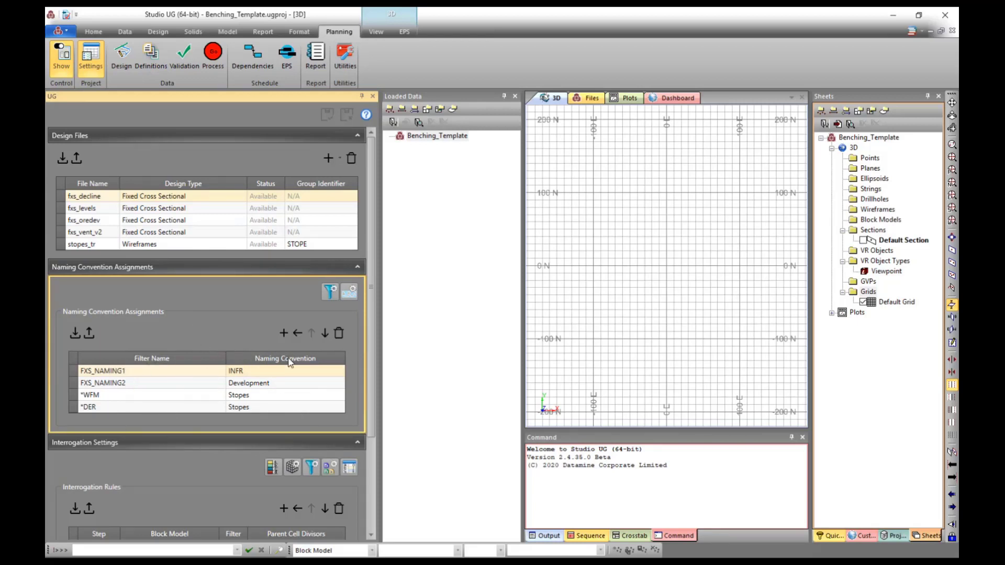
{"action": "left_click", "coordinate": [349, 294]}
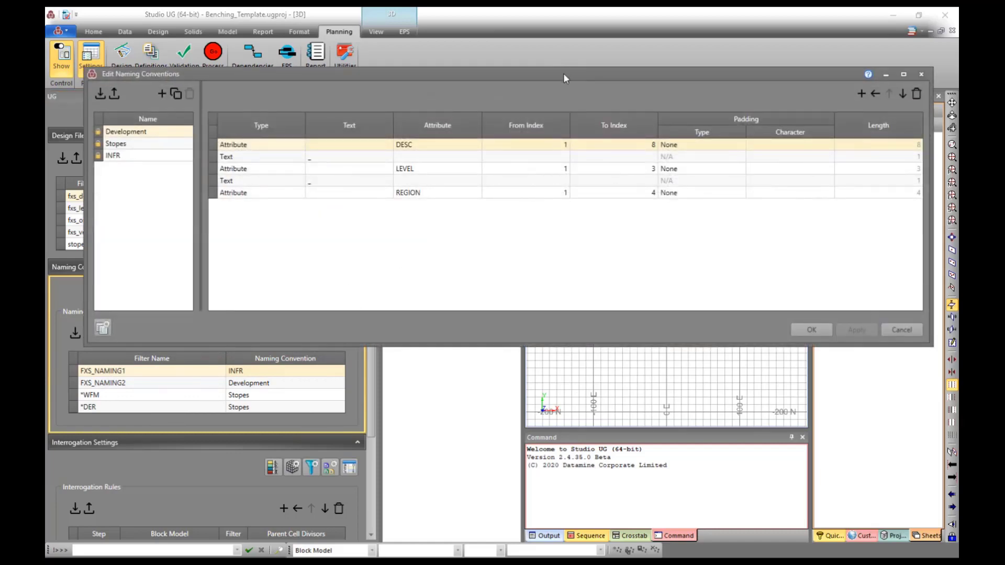
{"action": "left_click_drag", "start_coordinate": [563, 74], "coordinate": [558, 100]}
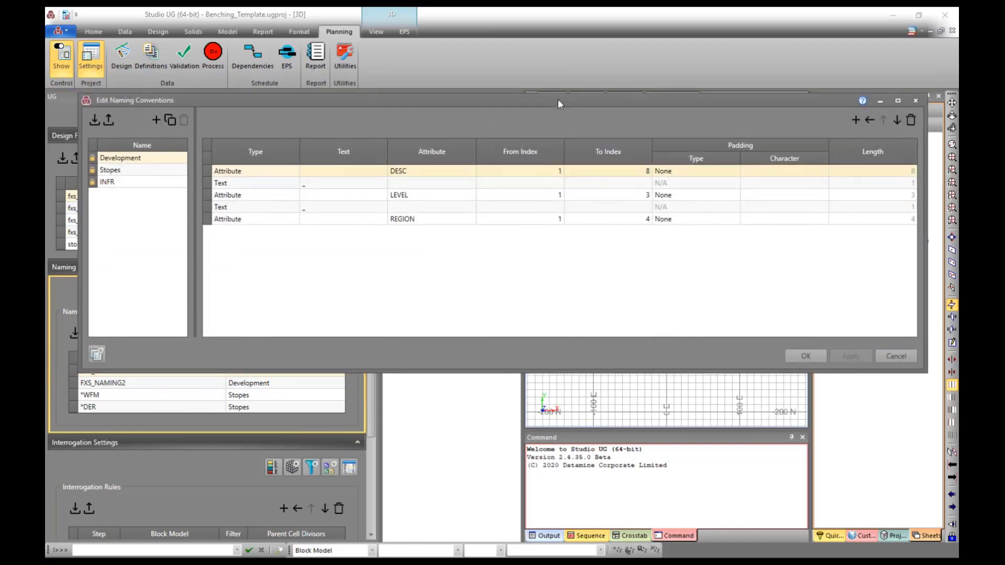
{"action": "left_click", "coordinate": [150, 171]}
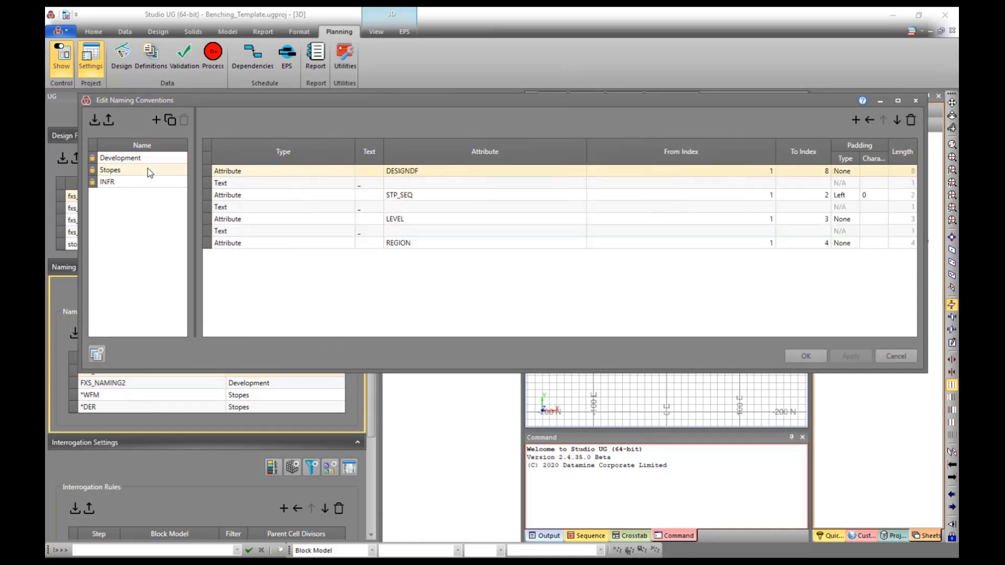
{"action": "left_click", "coordinate": [145, 184]}
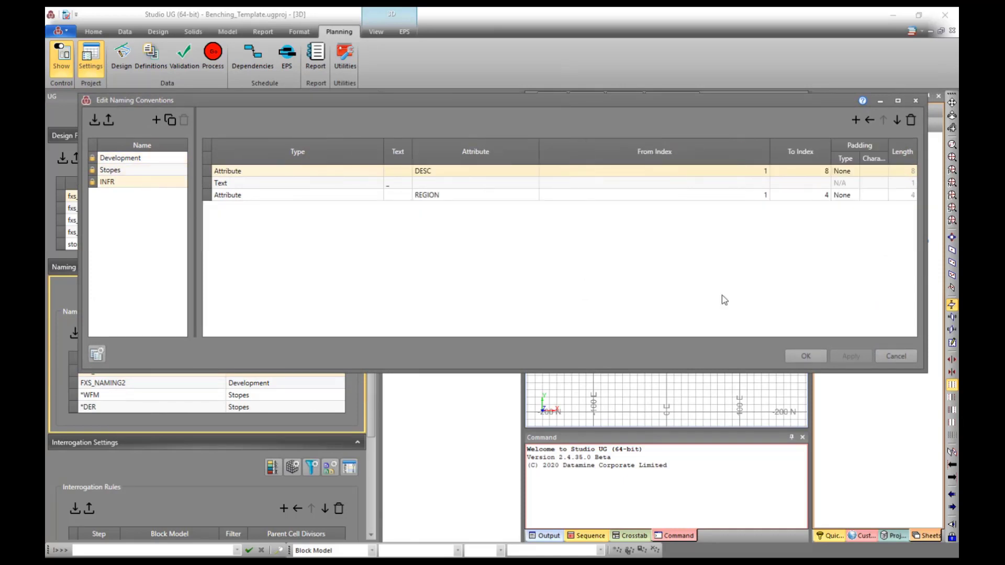
{"action": "left_click", "coordinate": [905, 361]}
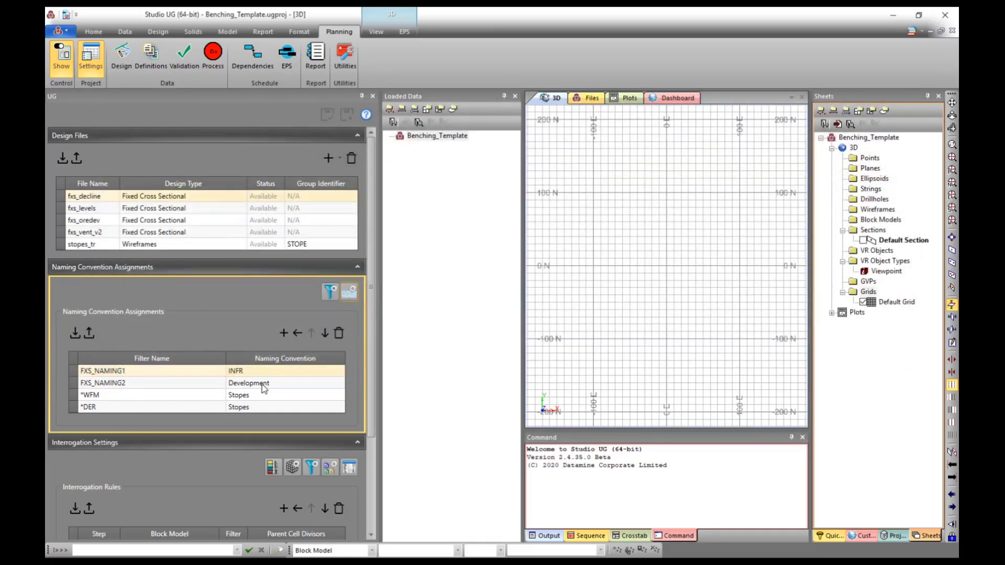
{"action": "left_click", "coordinate": [329, 294]}
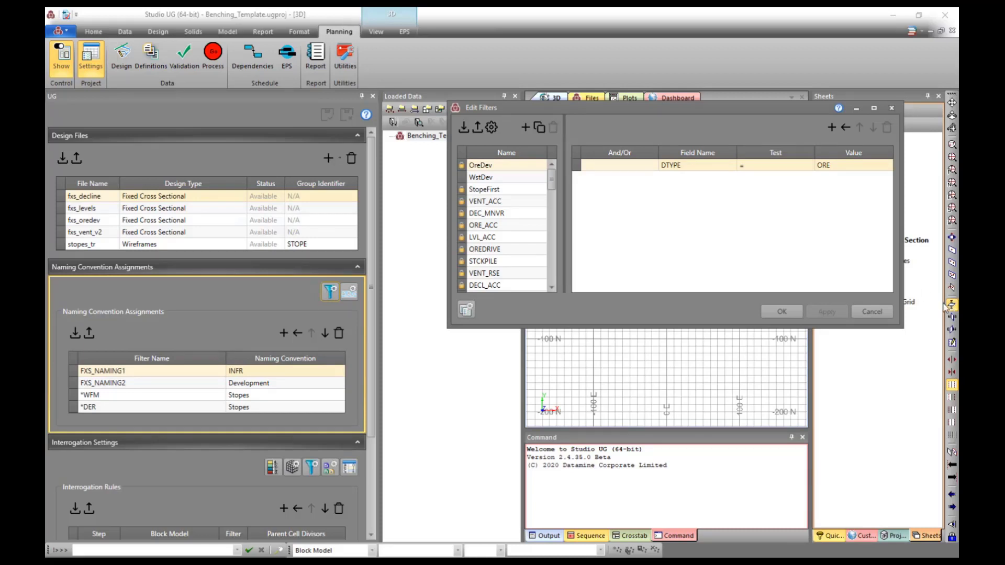
{"action": "left_click", "coordinate": [882, 312]}
- Review the block model file, filters and evaluated properties used by the interrogation rules, leaving them as they are
{"action": "scroll", "coordinate": [279, 323], "scroll_direction": "down", "scroll_amount": 4}
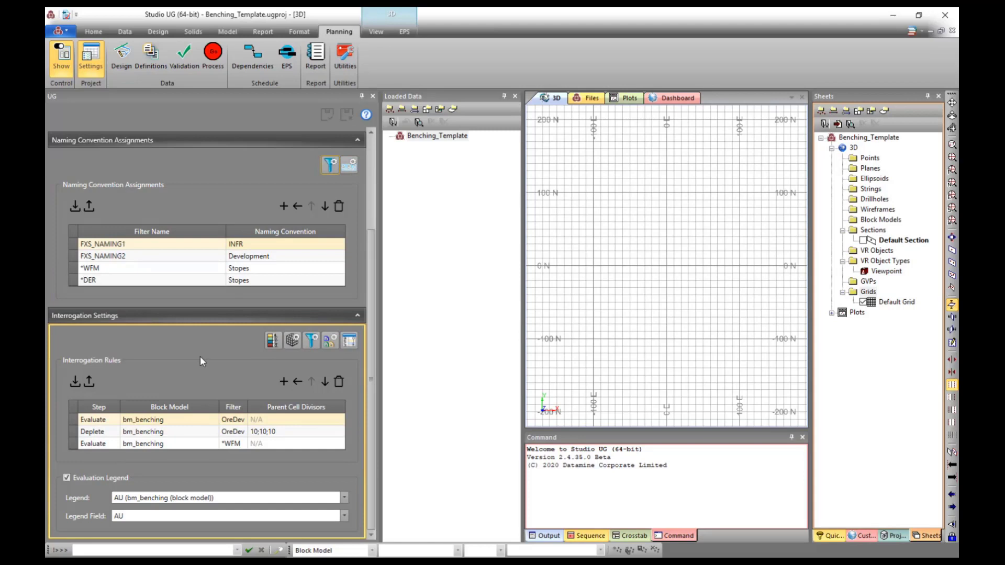
{"action": "left_click", "coordinate": [292, 341]}
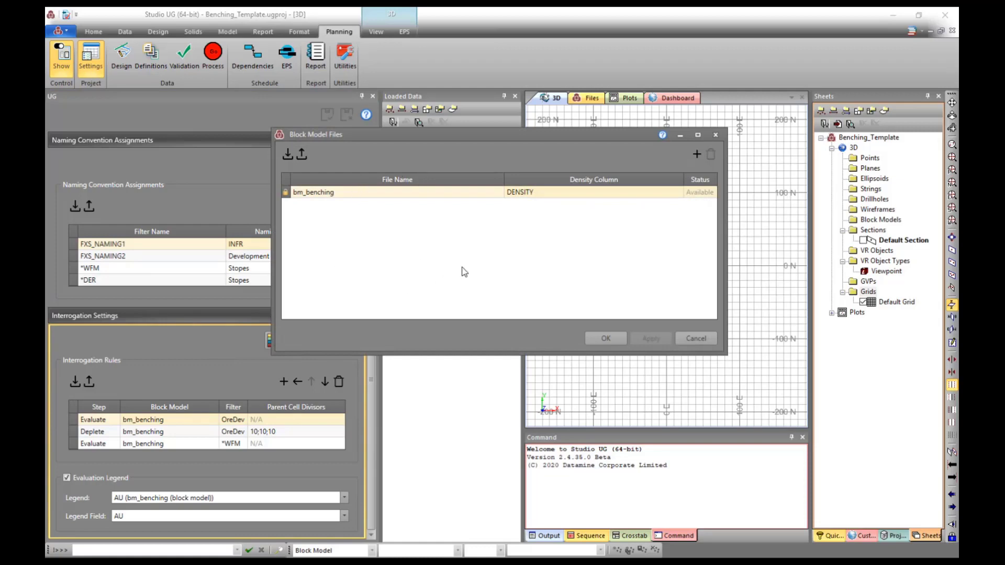
{"action": "left_click", "coordinate": [694, 339]}
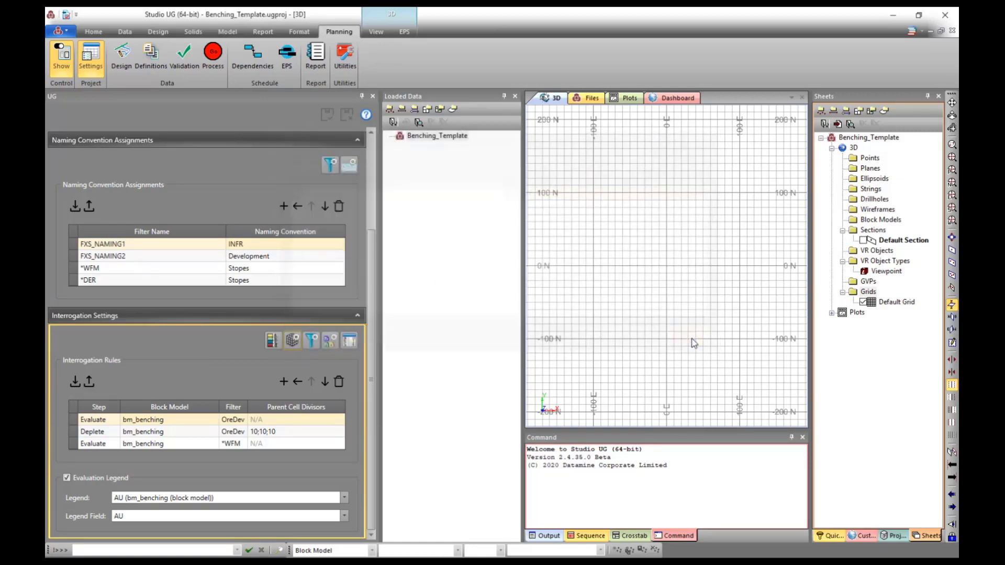
{"action": "left_click", "coordinate": [312, 340]}
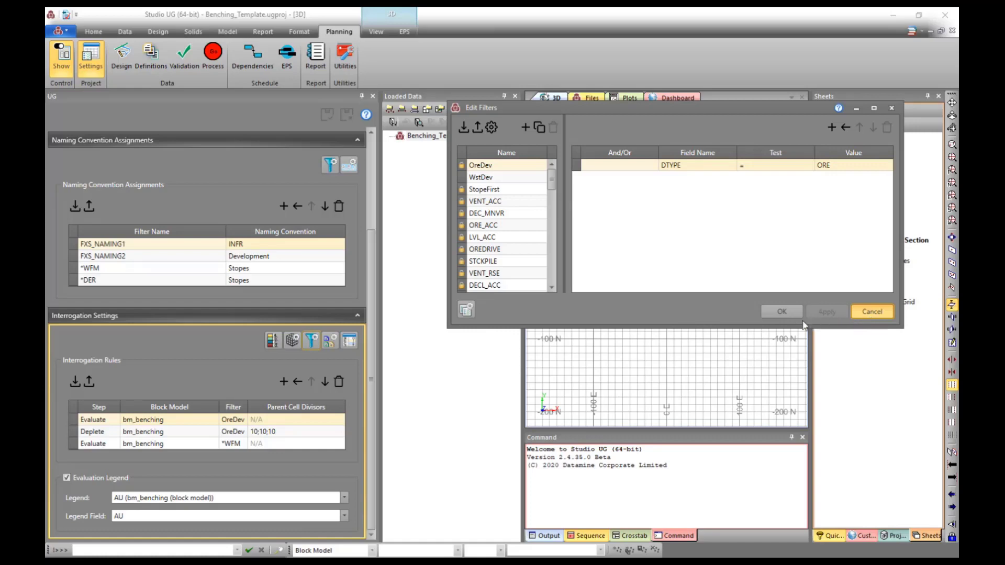
{"action": "key", "text": "Escape"}
{"action": "left_click", "coordinate": [330, 340]}
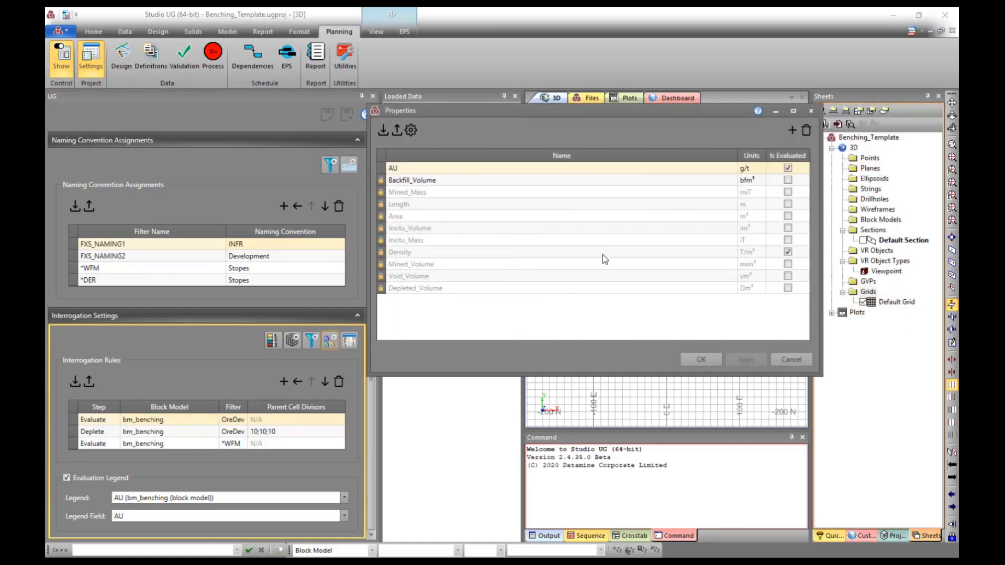
{"action": "left_click", "coordinate": [790, 359]}
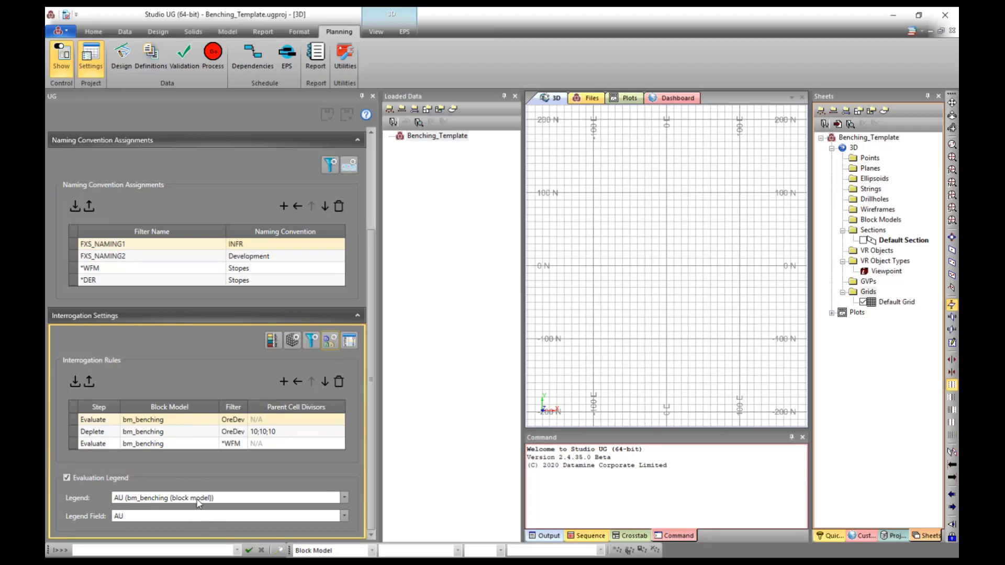
{"action": "scroll", "coordinate": [198, 503], "scroll_direction": "up", "scroll_amount": 1}
{"action": "scroll", "coordinate": [196, 500], "scroll_direction": "up", "scroll_amount": 3}
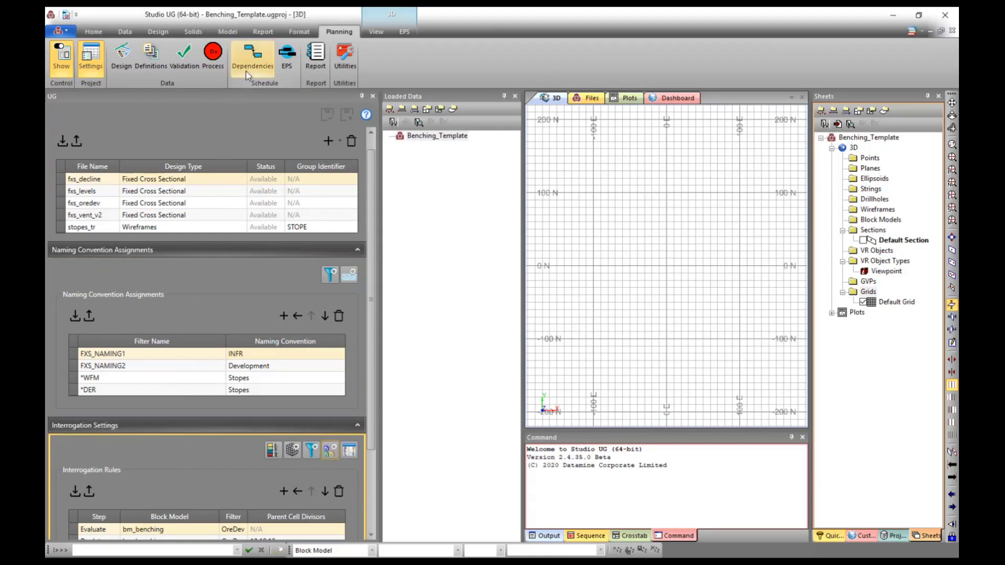
- Enlarge the 3D view over the Command window area and load the project's design data for attribute assignment
{"action": "left_click", "coordinate": [352, 66]}
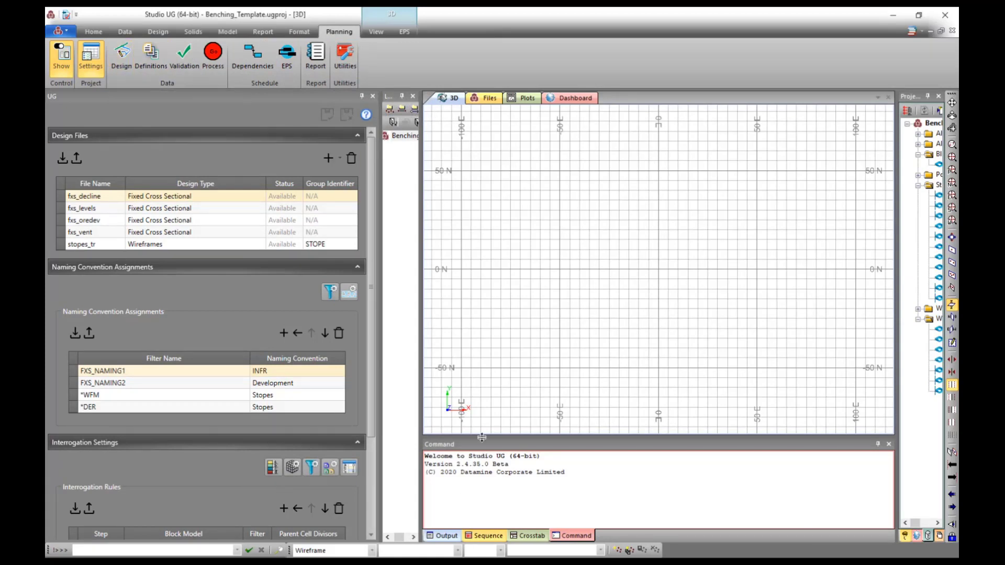
{"action": "left_click_drag", "start_coordinate": [482, 437], "coordinate": [481, 511]}
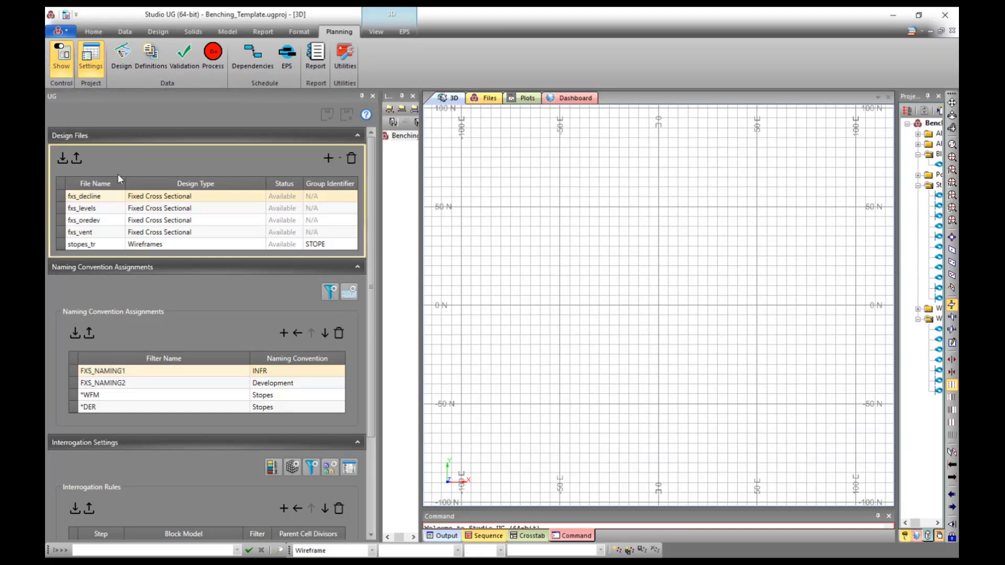
{"action": "left_click", "coordinate": [119, 61]}
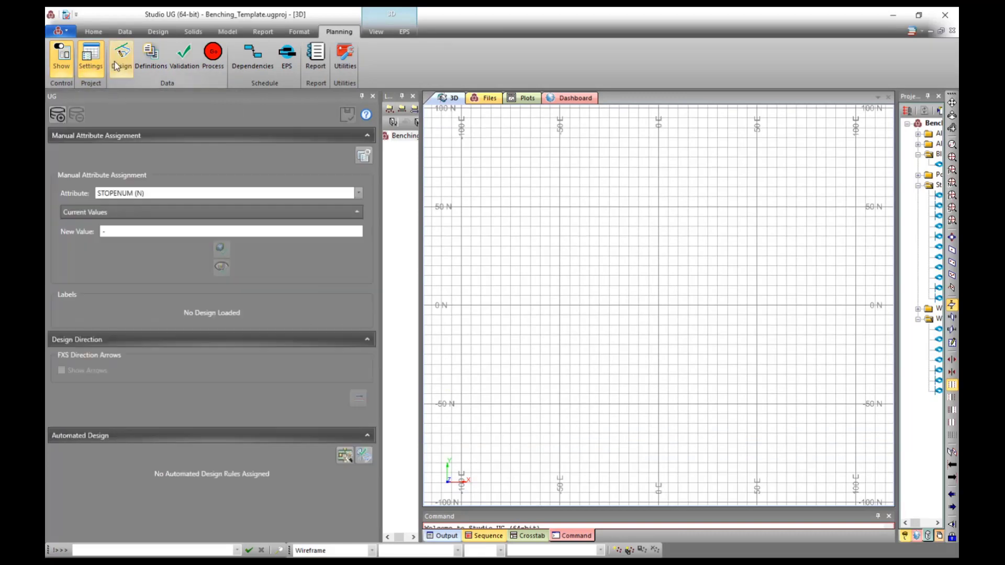
{"action": "left_click", "coordinate": [59, 115]}
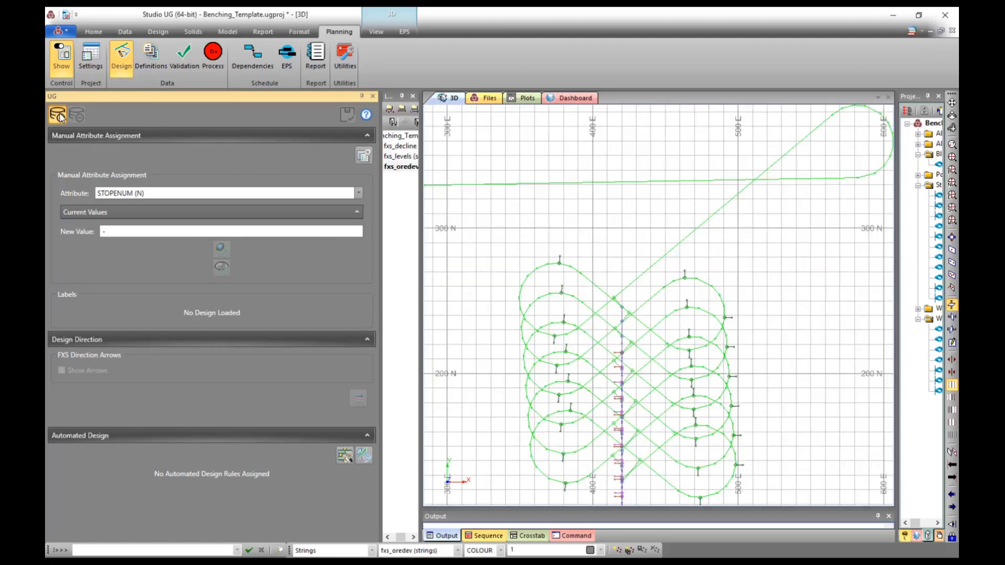
{"action": "left_click", "coordinate": [58, 115]}
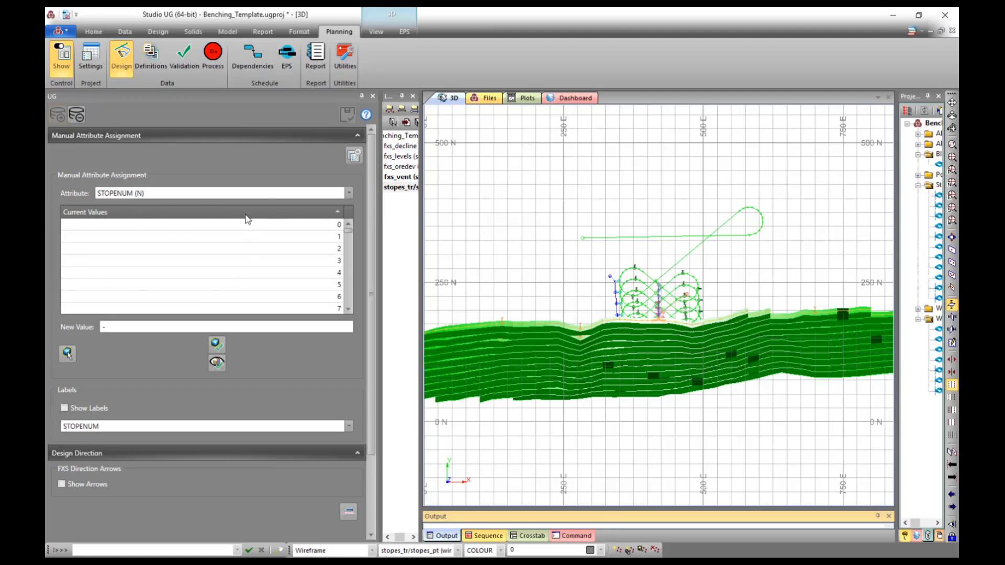
- Choose LEVEL (A4) as the manual assignment attribute and look through its current values
{"action": "left_click", "coordinate": [349, 194]}
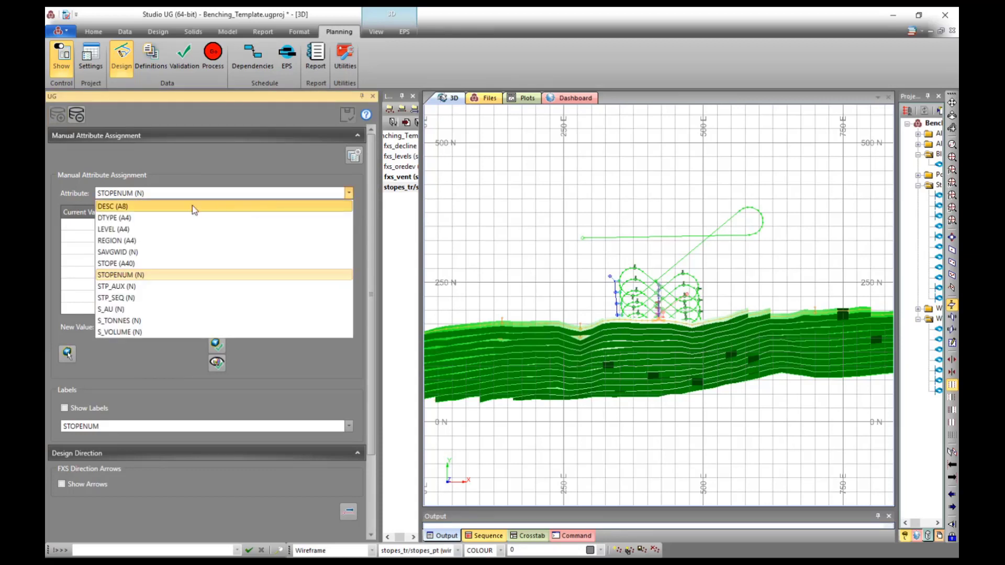
{"action": "left_click", "coordinate": [148, 229]}
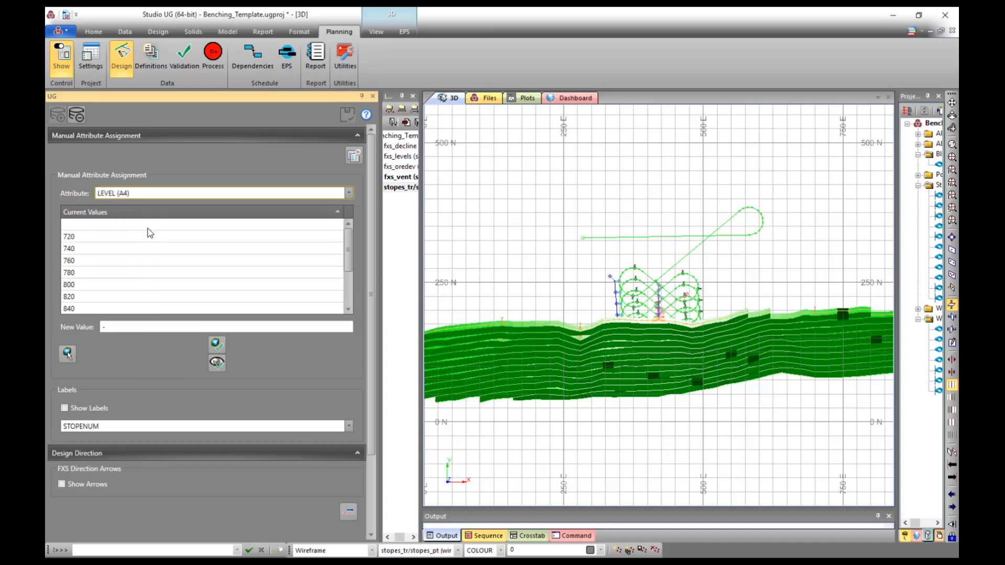
{"action": "mouse_move", "coordinate": [349, 238]}
{"action": "left_mouse_down"}
{"action": "mouse_move", "coordinate": [345, 291]}
{"action": "mouse_move", "coordinate": [346, 235]}
{"action": "left_mouse_up"}
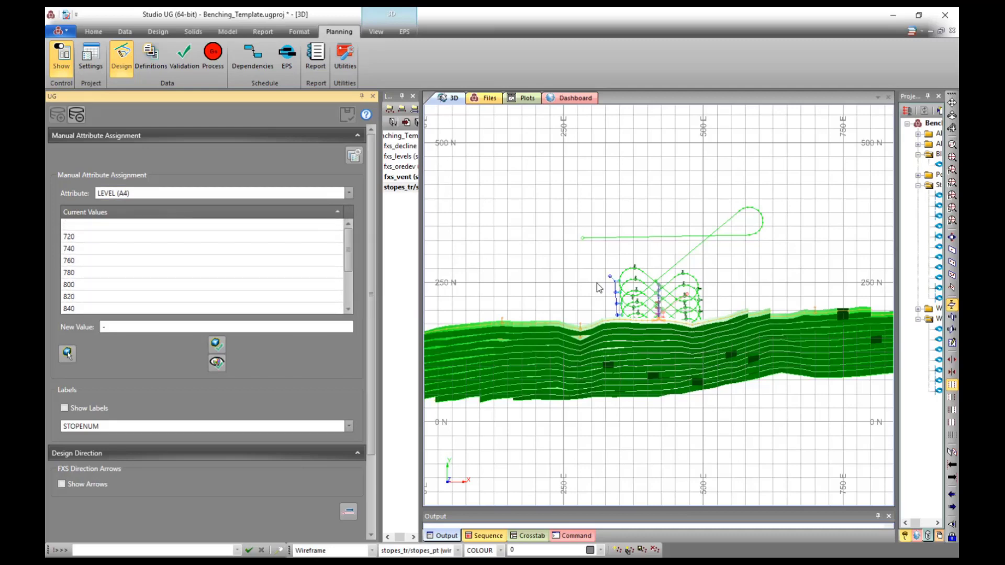
- Widen the project data area to show the Sheets list and hide the default grid in the 3D view
{"action": "scroll", "coordinate": [601, 283], "scroll_direction": "down", "scroll_amount": 2}
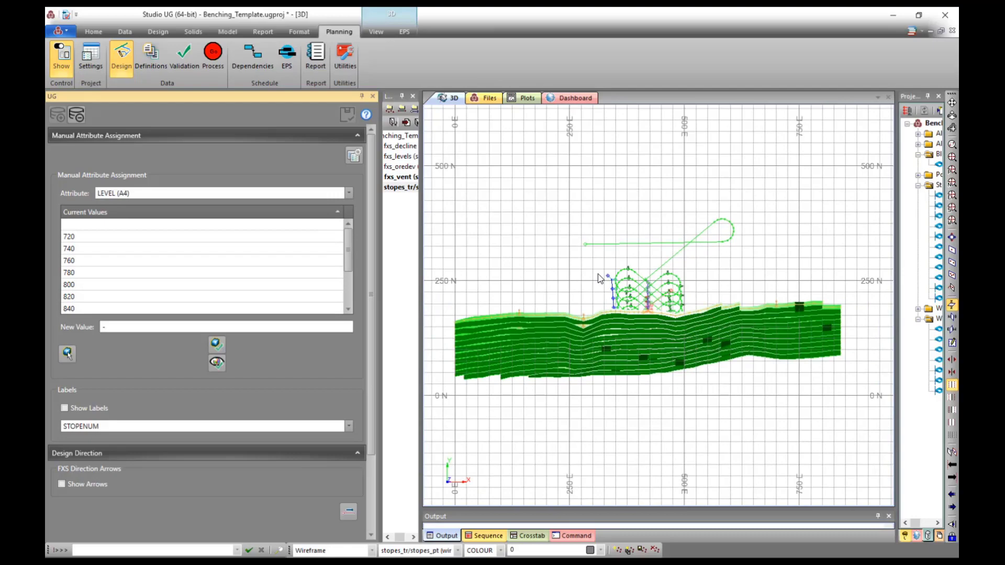
{"action": "left_click_drag", "start_coordinate": [596, 302], "coordinate": [708, 226]}
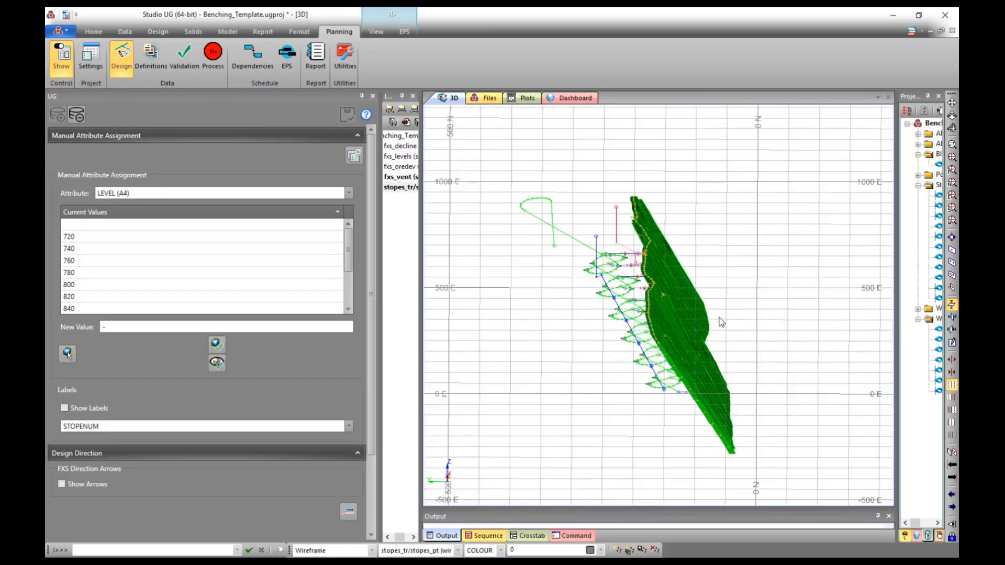
{"action": "left_click_drag", "start_coordinate": [721, 322], "coordinate": [695, 312]}
{"action": "scroll", "coordinate": [695, 311], "scroll_direction": "up", "scroll_amount": 5}
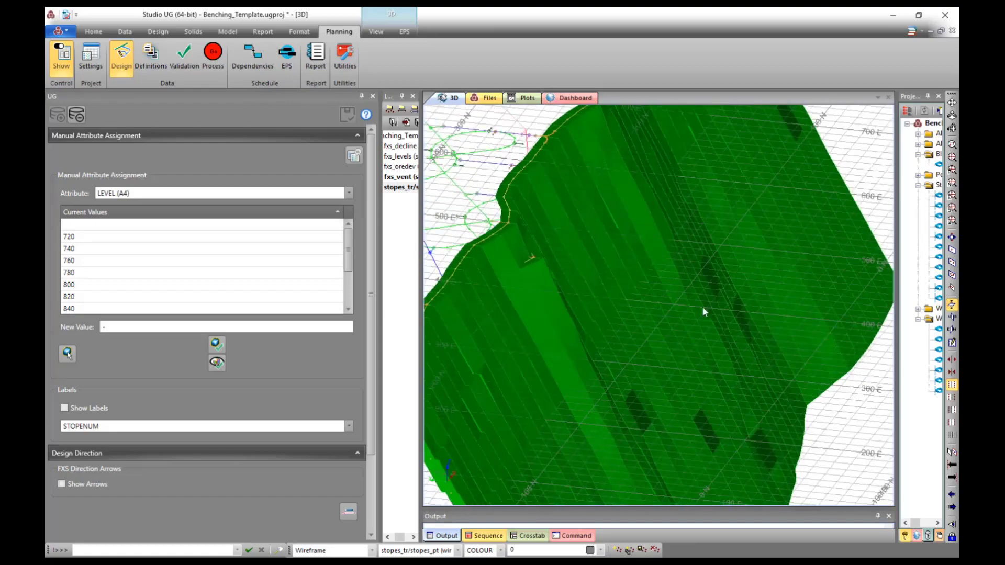
{"action": "scroll", "coordinate": [720, 301], "scroll_direction": "down", "scroll_amount": 3}
{"action": "left_click_drag", "start_coordinate": [896, 398], "coordinate": [827, 398]}
{"action": "left_click", "coordinate": [926, 535]}
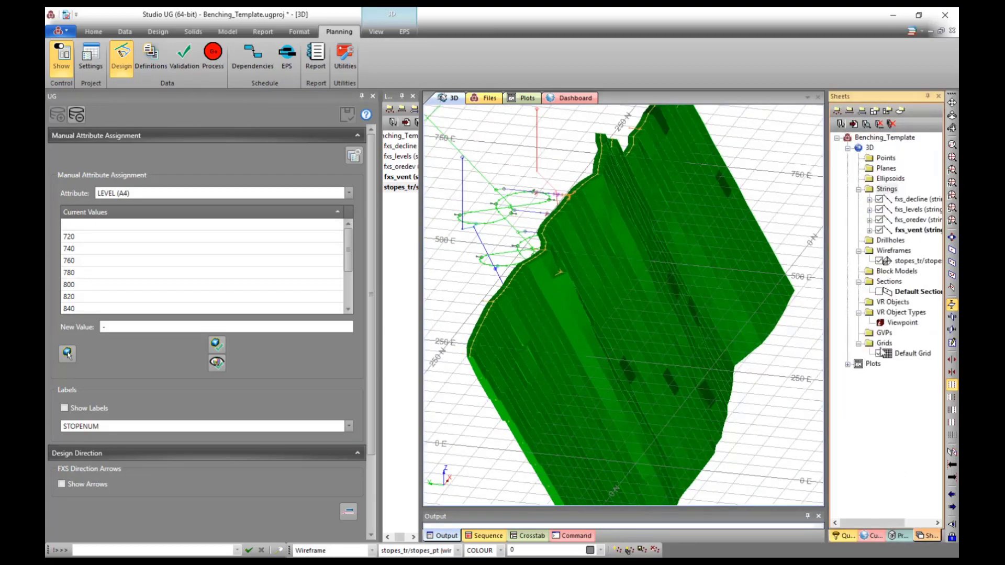
{"action": "left_click", "coordinate": [881, 353]}
{"action": "left_click_drag", "start_coordinate": [719, 313], "coordinate": [719, 310]}
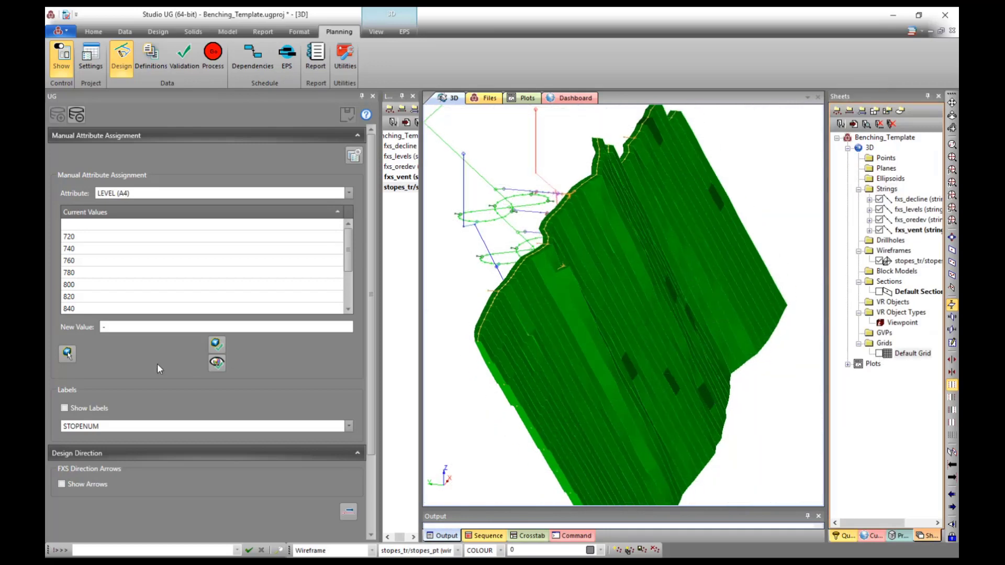
- Show labels on the loaded design using the LEVEL attribute and inspect them up close on the stopes
{"action": "left_click", "coordinate": [64, 407]}
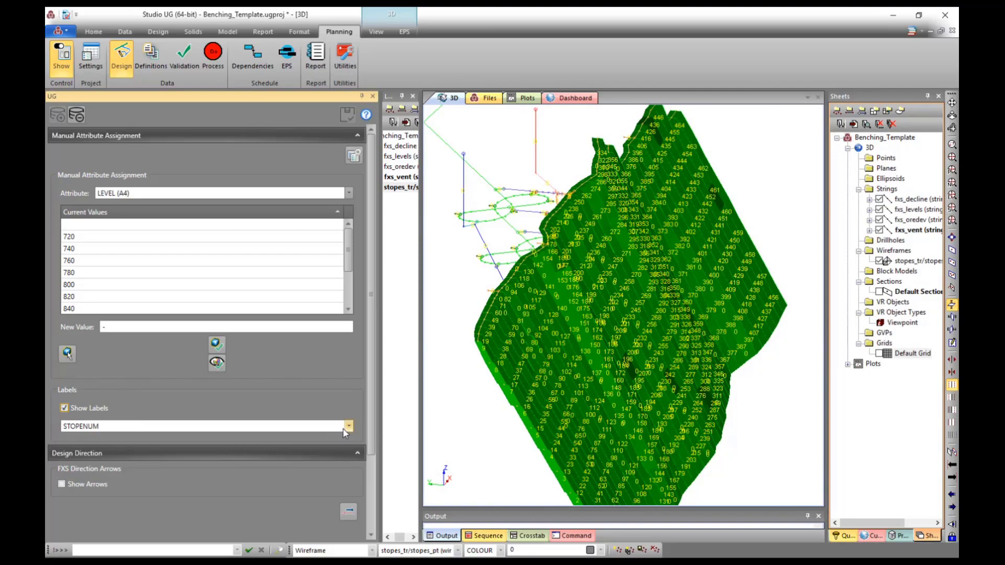
{"action": "left_click", "coordinate": [348, 426]}
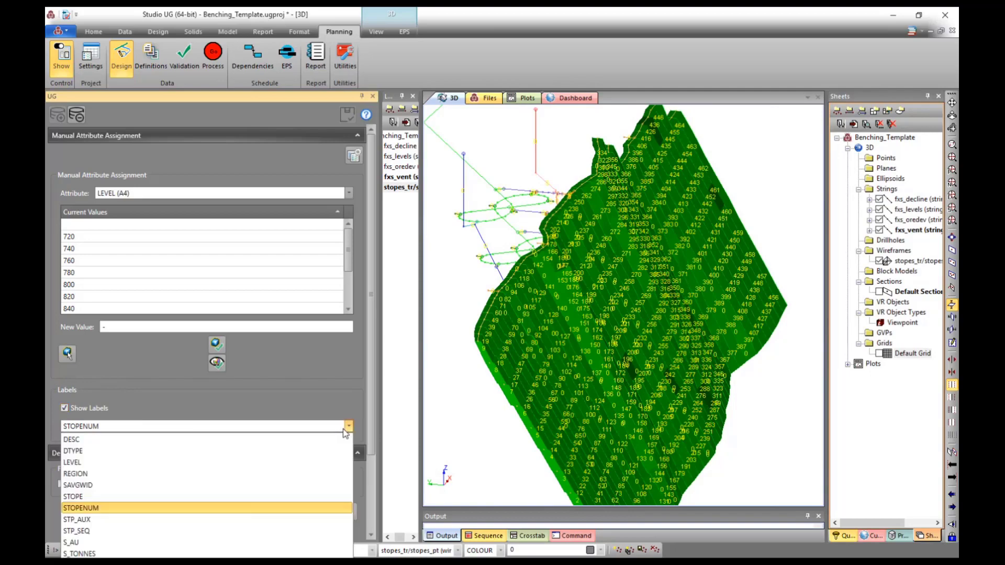
{"action": "left_click", "coordinate": [96, 461]}
{"action": "scroll", "coordinate": [661, 409], "scroll_direction": "up", "scroll_amount": 3}
{"action": "left_click_drag", "start_coordinate": [661, 409], "coordinate": [549, 299]}
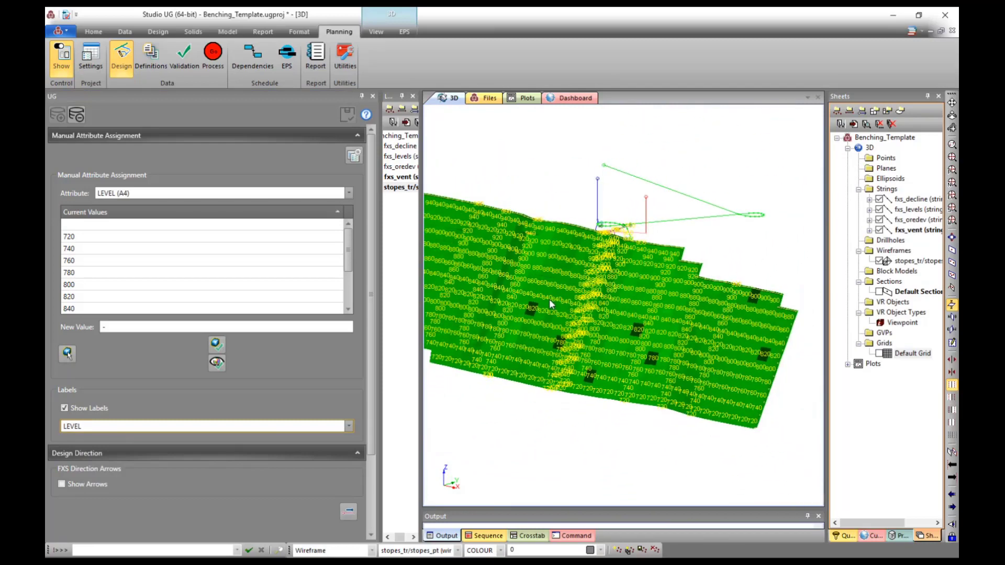
{"action": "scroll", "coordinate": [790, 295], "scroll_direction": "up", "scroll_amount": 5}
{"action": "scroll", "coordinate": [787, 316], "scroll_direction": "up", "scroll_amount": 6}
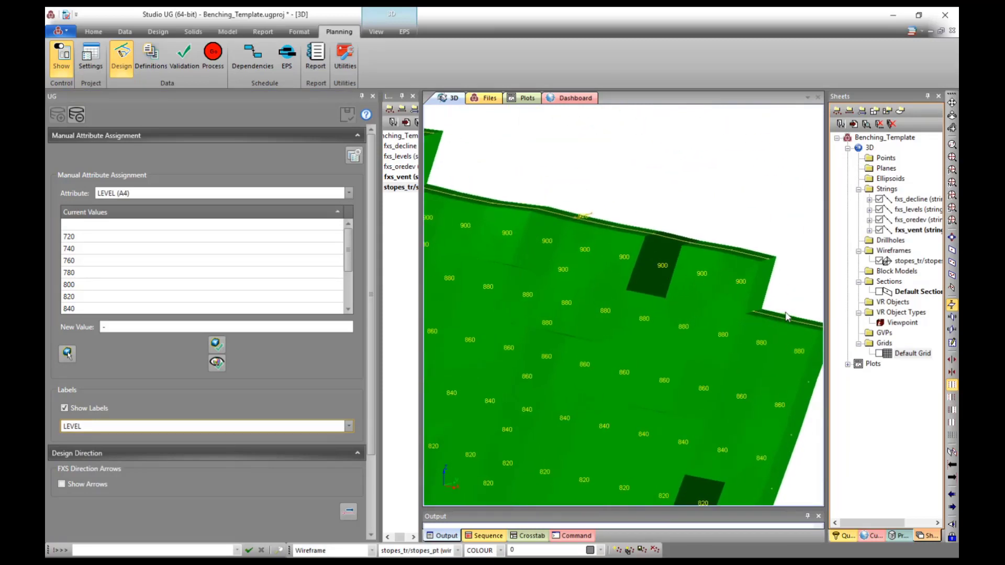
- Check the LEVEL labels across the stopes, and choose REGION (A4) as the manual assignment attribute
{"action": "scroll", "coordinate": [737, 271], "scroll_direction": "down", "scroll_amount": 6}
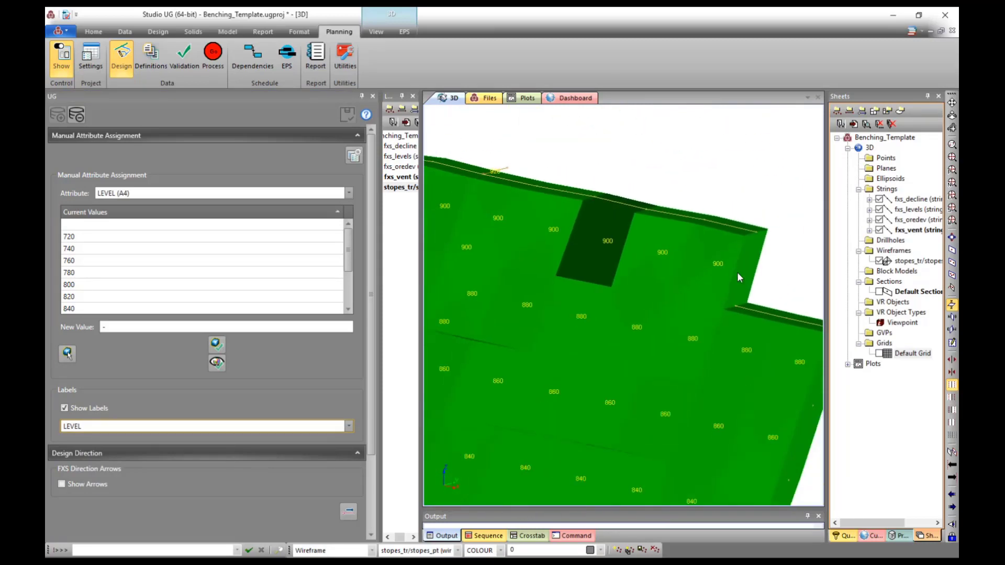
{"action": "left_click_drag", "start_coordinate": [737, 272], "coordinate": [640, 286]}
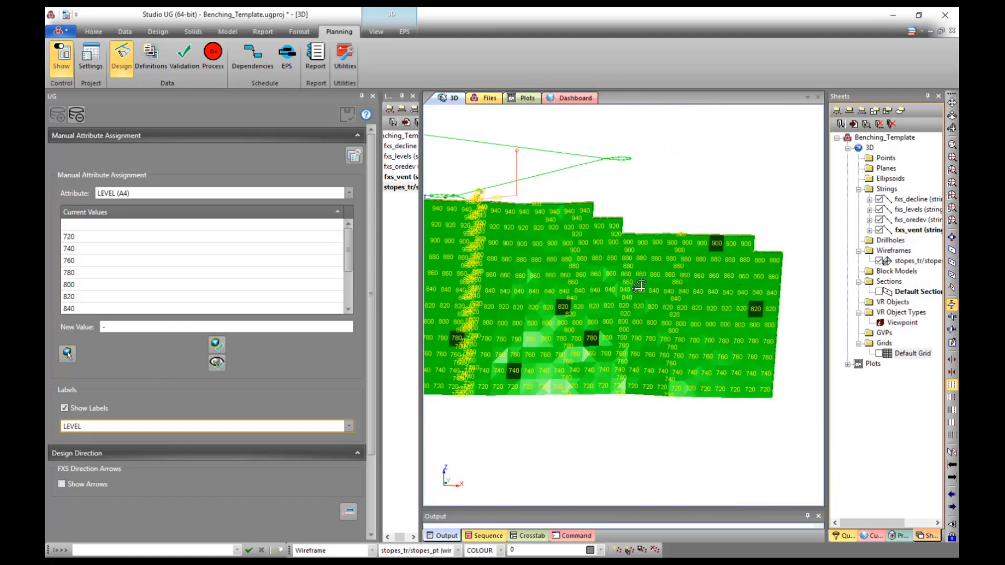
{"action": "left_click", "coordinate": [349, 193]}
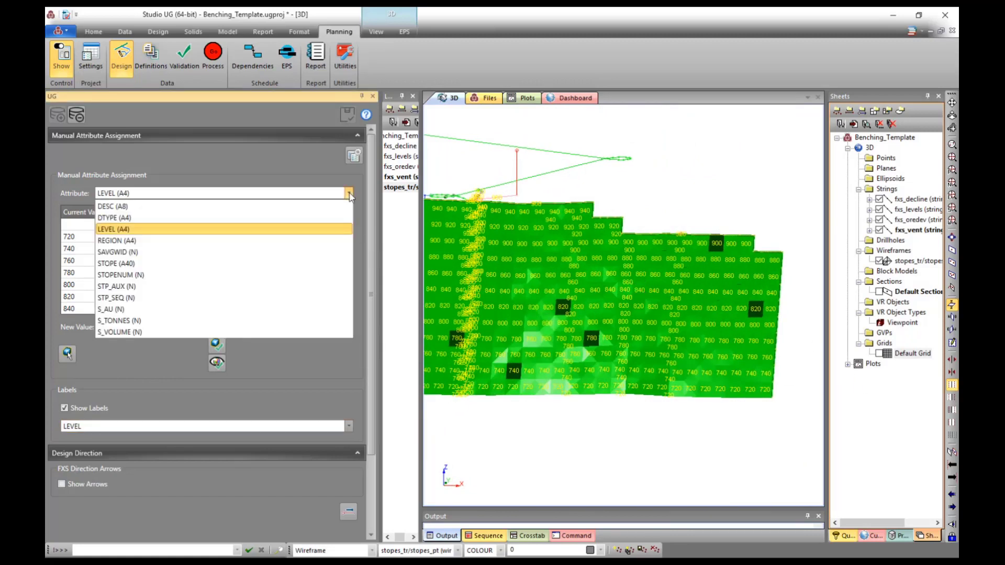
{"action": "left_click", "coordinate": [135, 241]}
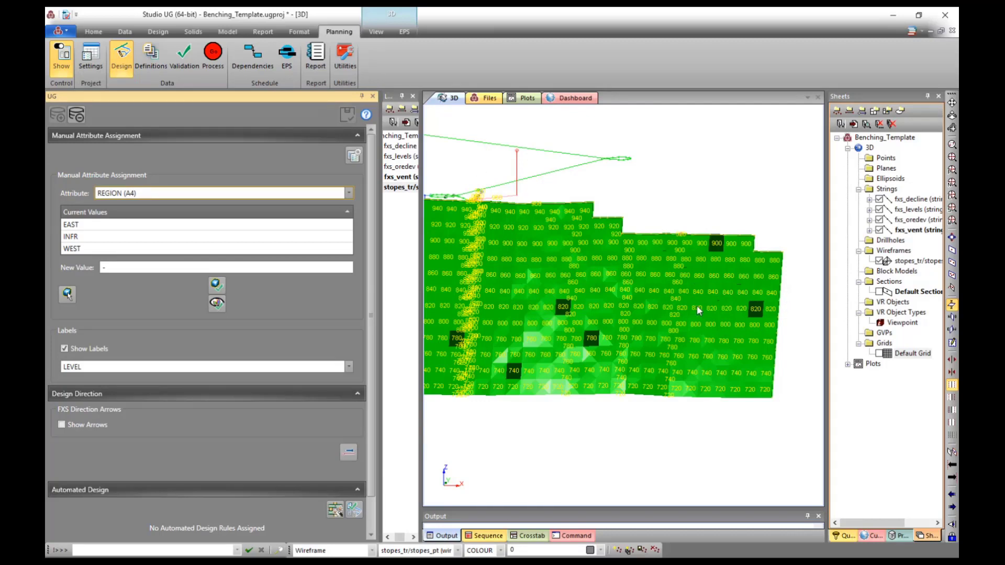
- Start picking design data for the REGION assignment and try selecting individual stopes in the eastern part of the design
{"action": "left_click", "coordinate": [67, 294]}
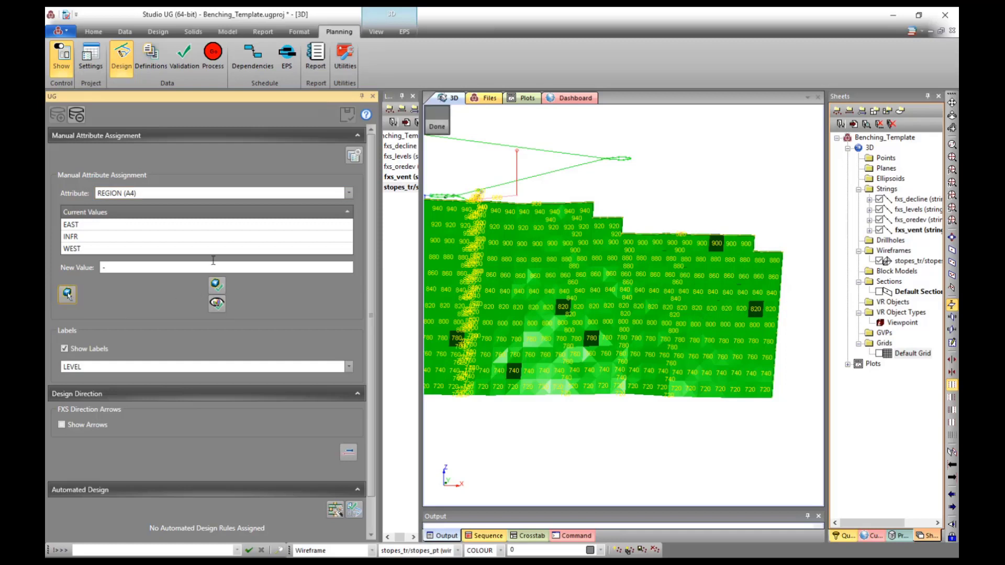
{"action": "left_click", "coordinate": [739, 254]}
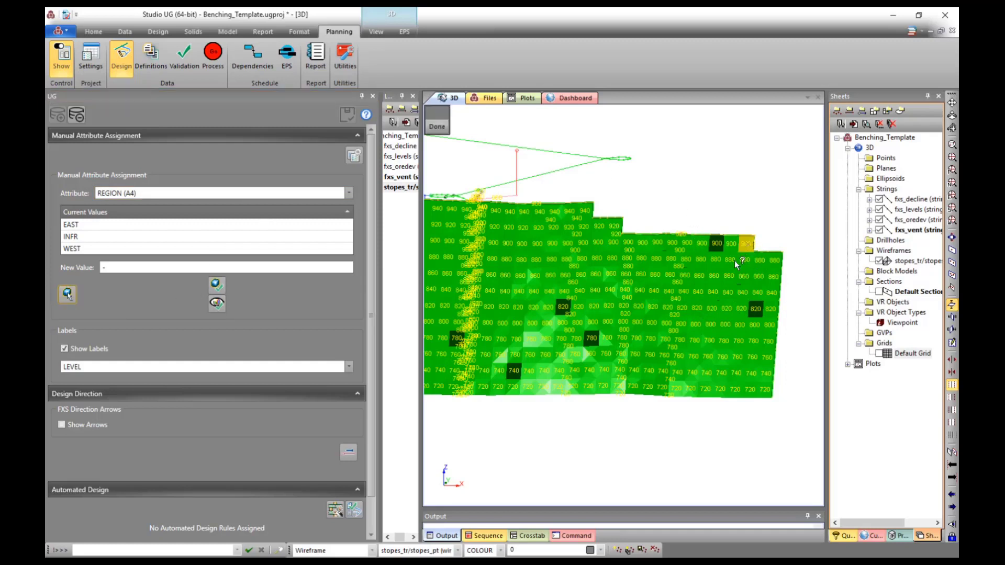
{"action": "left_click", "coordinate": [699, 266]}
{"action": "left_click", "coordinate": [657, 241]}
{"action": "left_click", "coordinate": [725, 292]}
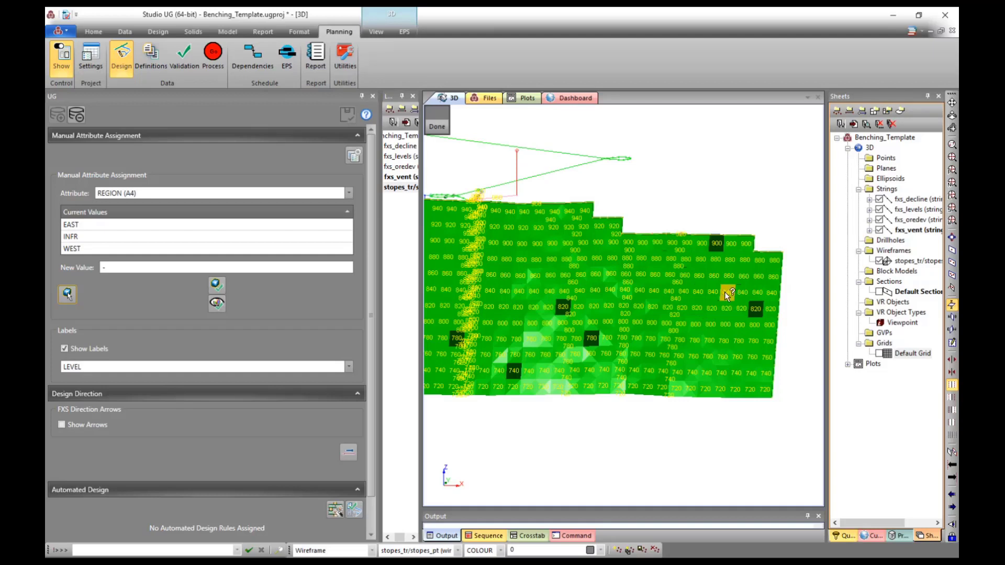
{"action": "left_click", "coordinate": [726, 325]}
{"action": "left_click", "coordinate": [739, 325]}
{"action": "left_click", "coordinate": [755, 342]}
- Label the design by the REGION attribute and inspect the labels on the eastern stopes
{"action": "left_click", "coordinate": [348, 367]}
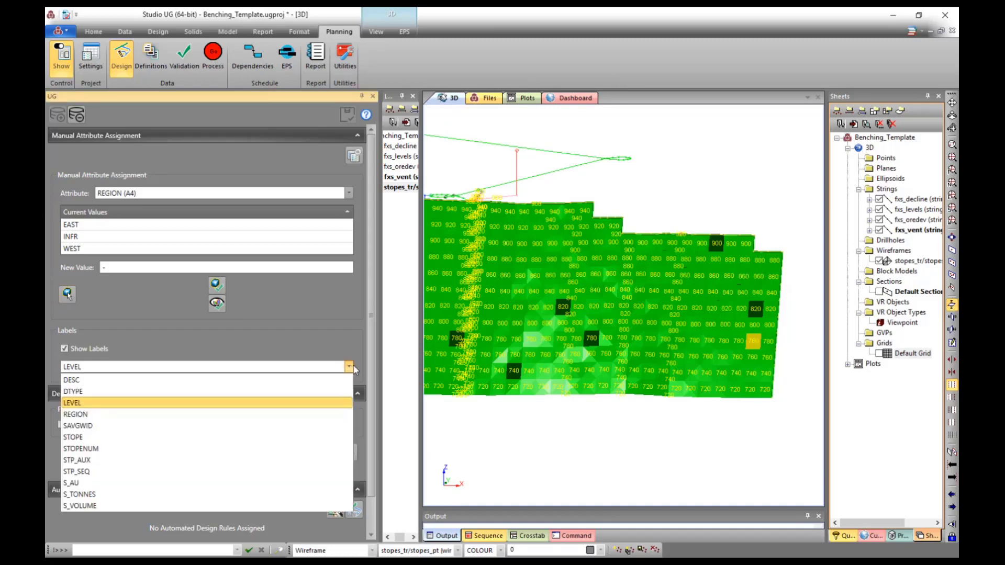
{"action": "left_click", "coordinate": [81, 415]}
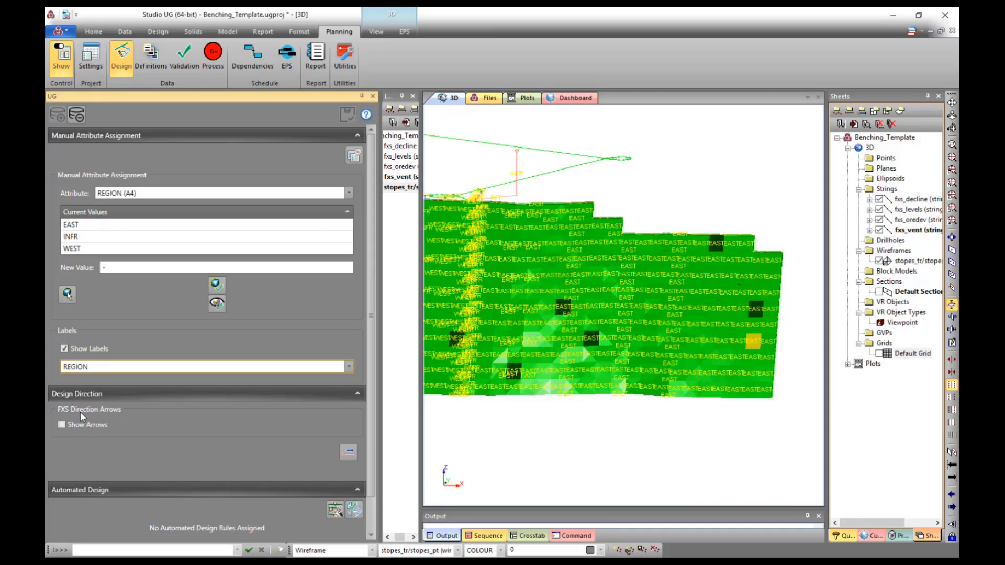
{"action": "scroll", "coordinate": [494, 192], "scroll_direction": "down", "scroll_amount": 6}
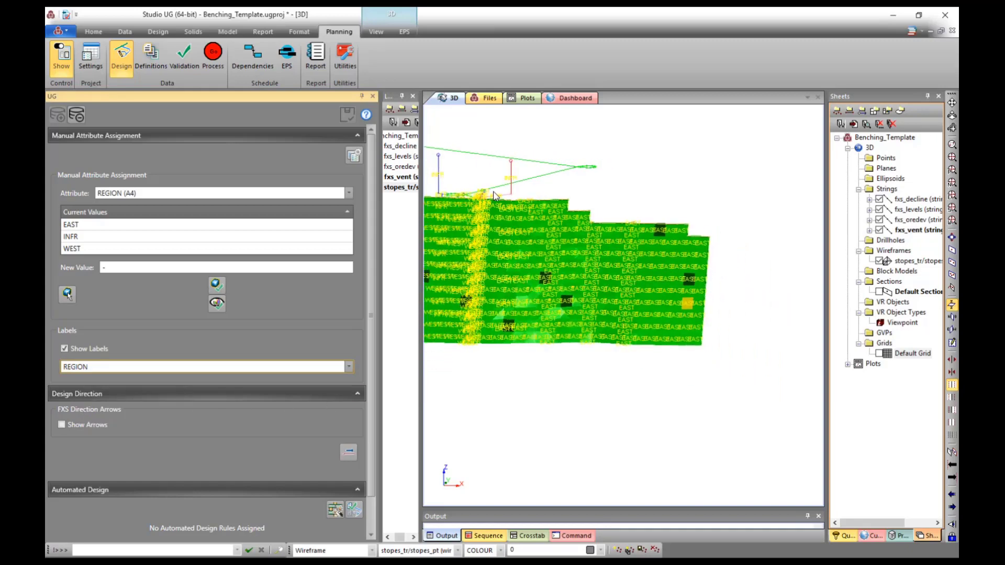
{"action": "scroll", "coordinate": [564, 279], "scroll_direction": "up", "scroll_amount": 6}
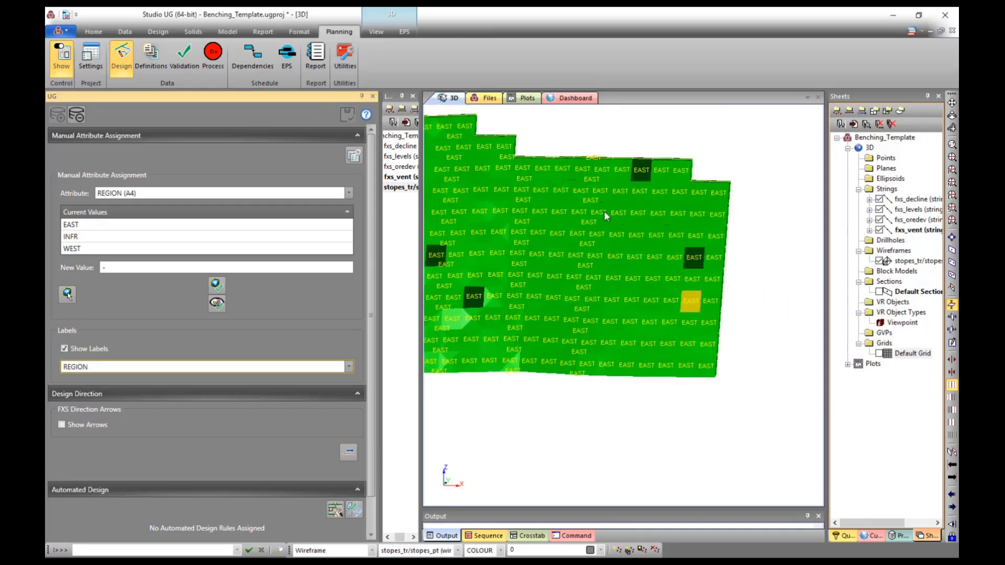
- Select the block of stopes at the far eastern end of the design and assign them the REGION value WEST
{"action": "left_click_drag", "start_coordinate": [579, 146], "coordinate": [756, 454]}
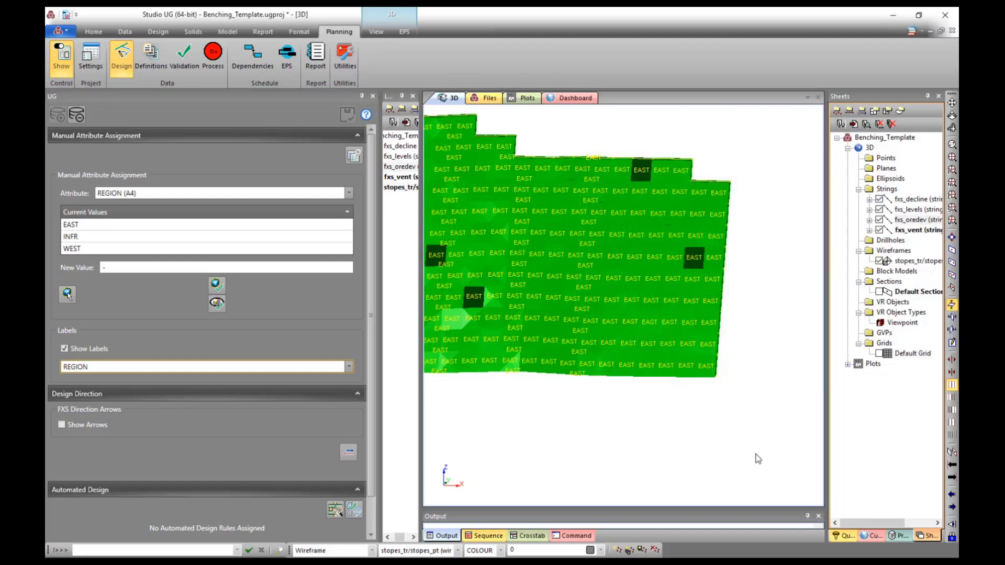
{"action": "left_click", "coordinate": [67, 294]}
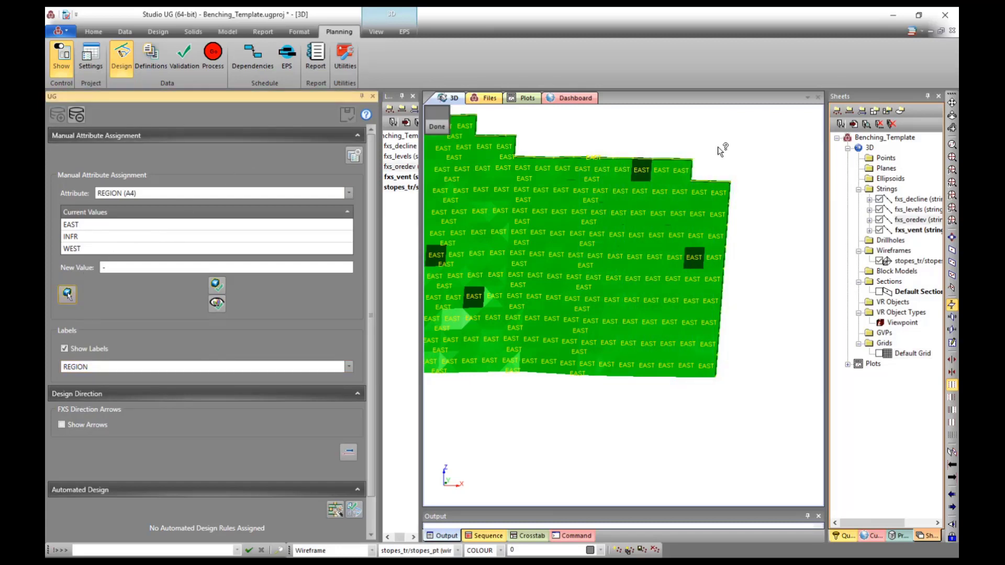
{"action": "left_click_drag", "start_coordinate": [580, 138], "coordinate": [758, 419]}
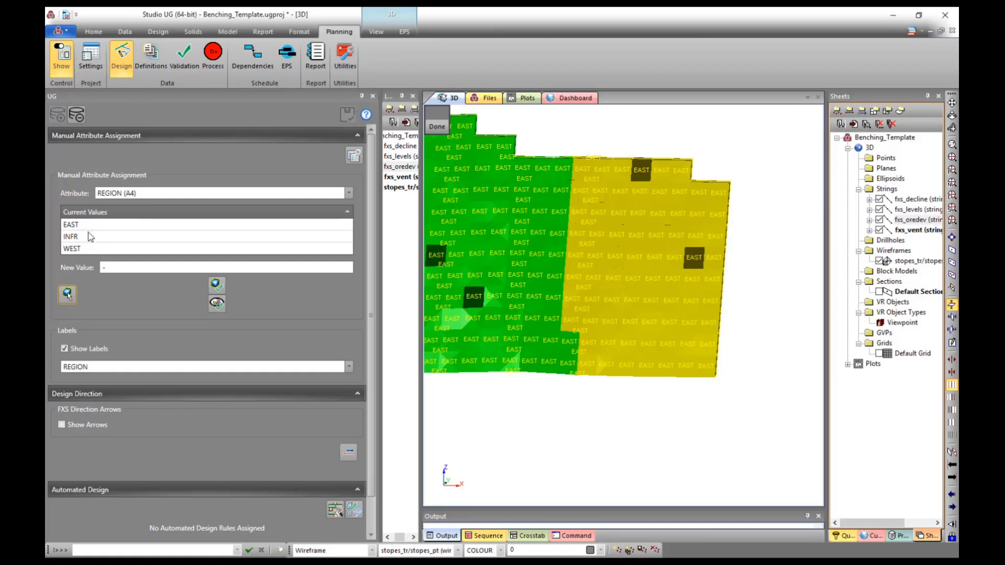
{"action": "left_click", "coordinate": [93, 249]}
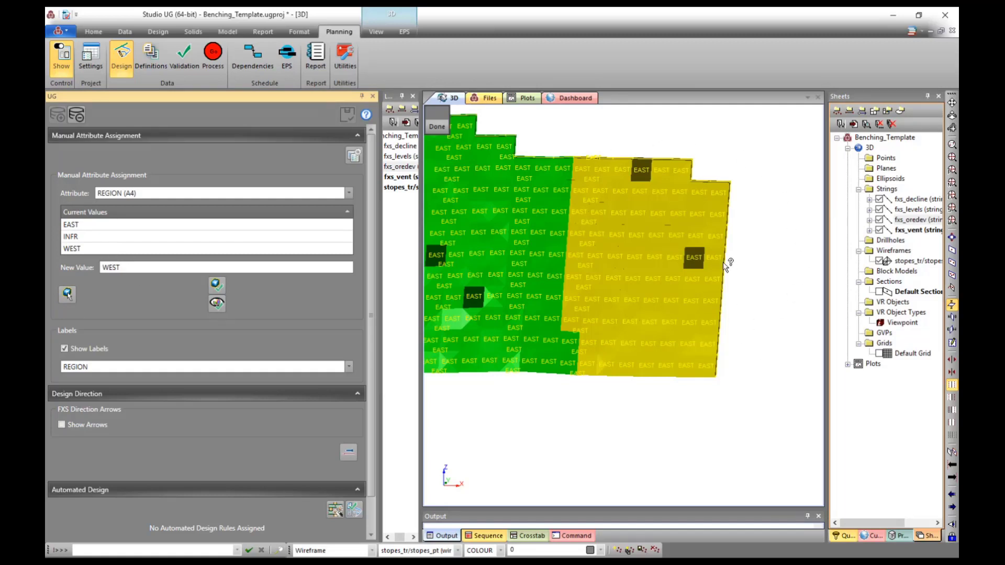
{"action": "left_click", "coordinate": [217, 285]}
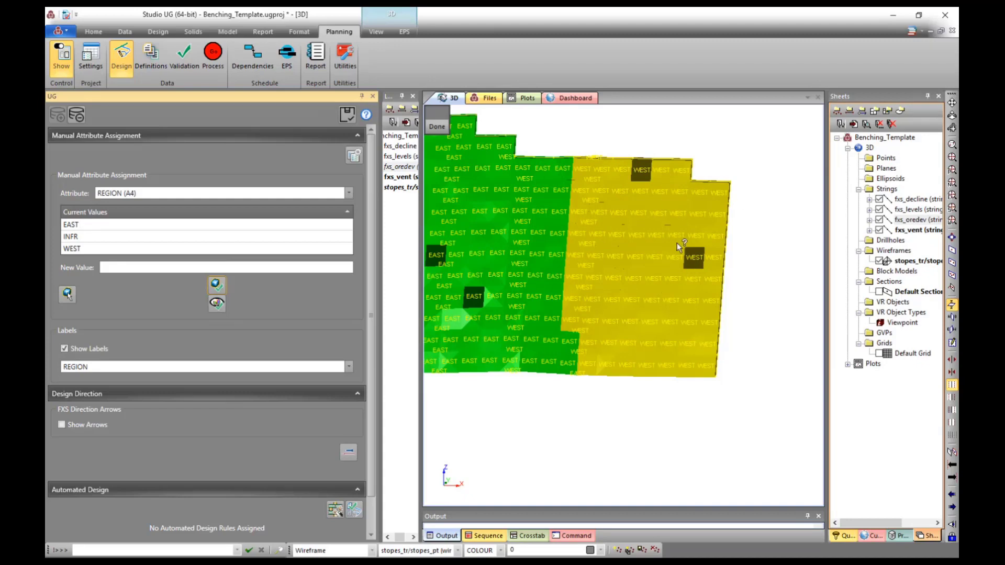
- Reassign the REGION value EAST to the selected eastern stopes, clear the selection and finish picking
{"action": "mouse_move", "coordinate": [677, 242]}
{"action": "left_mouse_down"}
{"action": "mouse_move", "coordinate": [688, 247]}
{"action": "mouse_move", "coordinate": [668, 259]}
{"action": "mouse_move", "coordinate": [606, 234]}
{"action": "mouse_move", "coordinate": [678, 223]}
{"action": "mouse_move", "coordinate": [668, 254]}
{"action": "left_mouse_up"}
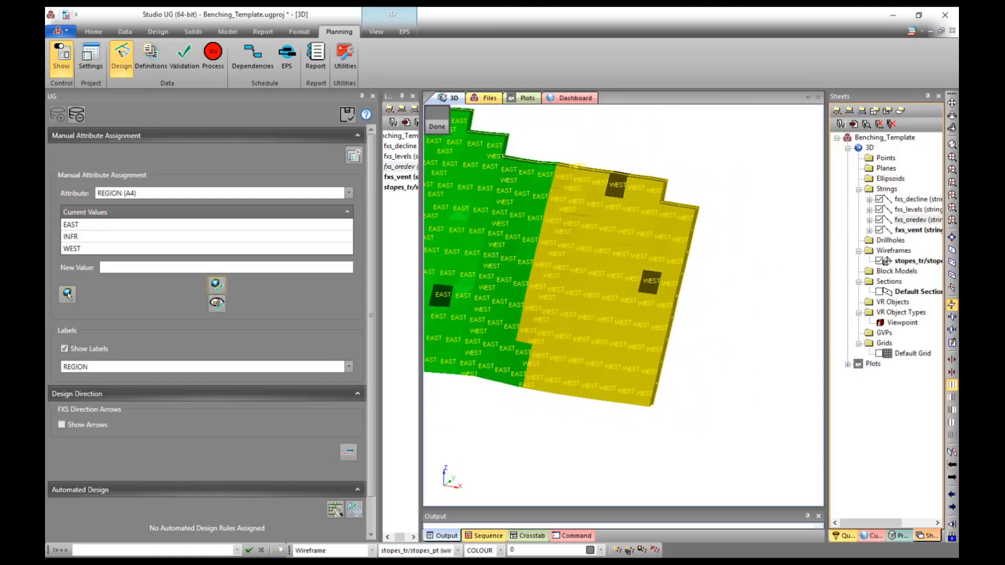
{"action": "left_click", "coordinate": [98, 225]}
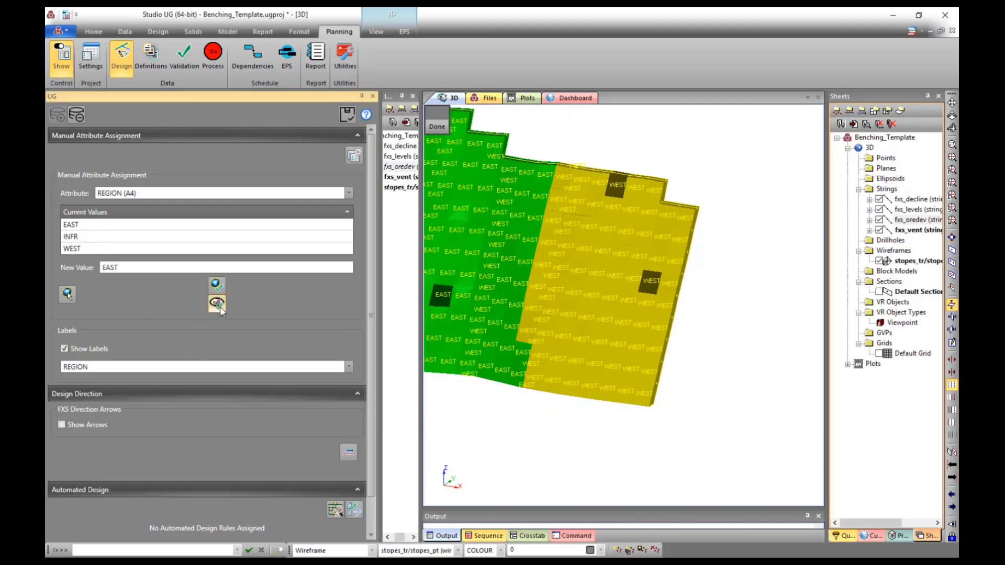
{"action": "left_click", "coordinate": [216, 287]}
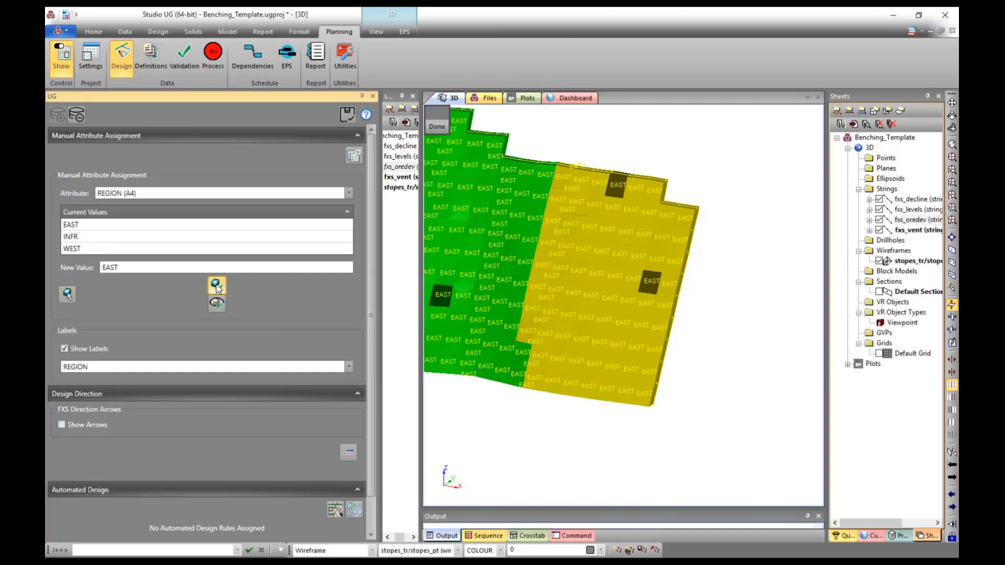
{"action": "left_click", "coordinate": [716, 336]}
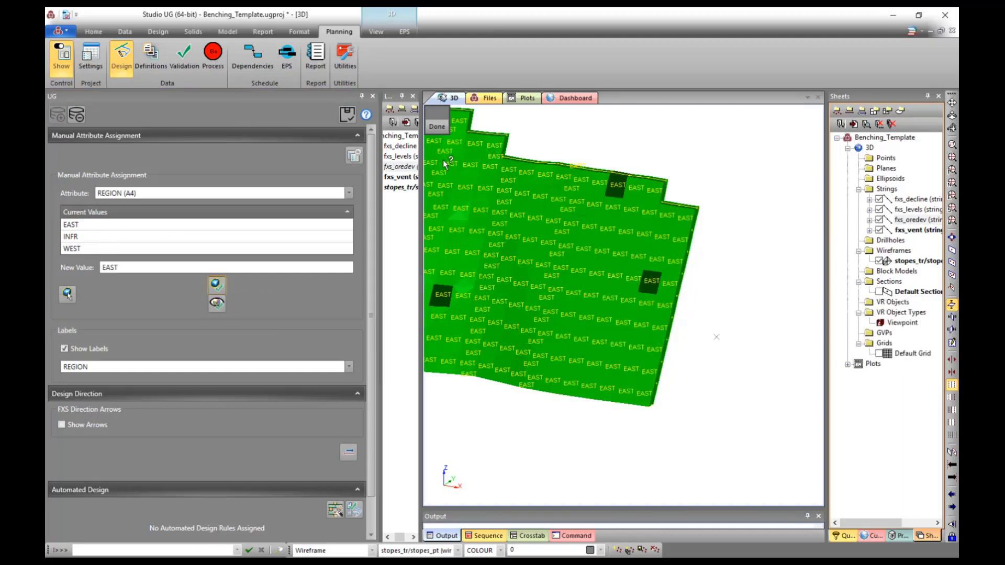
{"action": "left_click", "coordinate": [443, 130]}
- View the whole design from another angle and show the FXS direction arrows on the strings
{"action": "scroll", "coordinate": [752, 315], "scroll_direction": "down", "scroll_amount": 7}
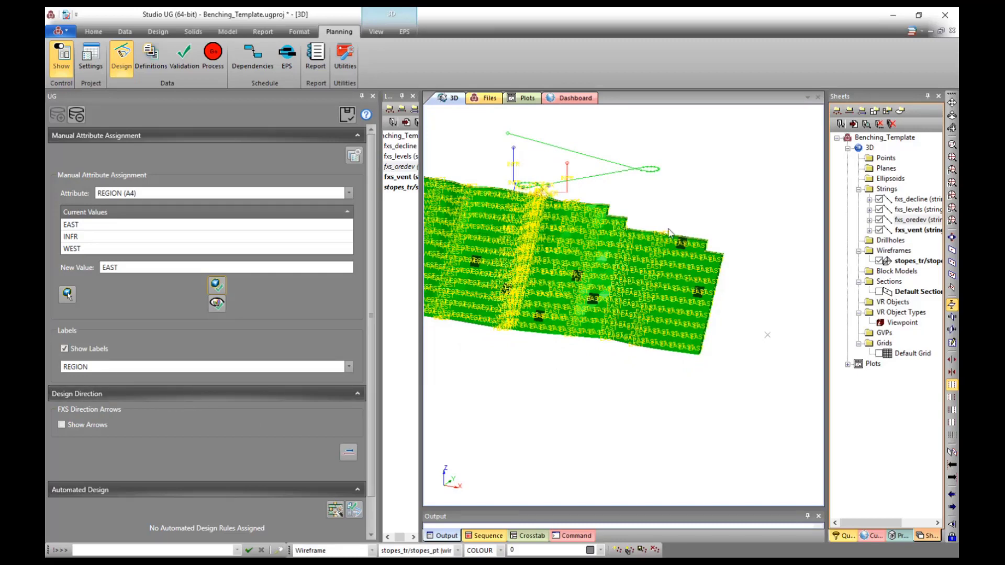
{"action": "left_click_drag", "start_coordinate": [686, 272], "coordinate": [509, 302]}
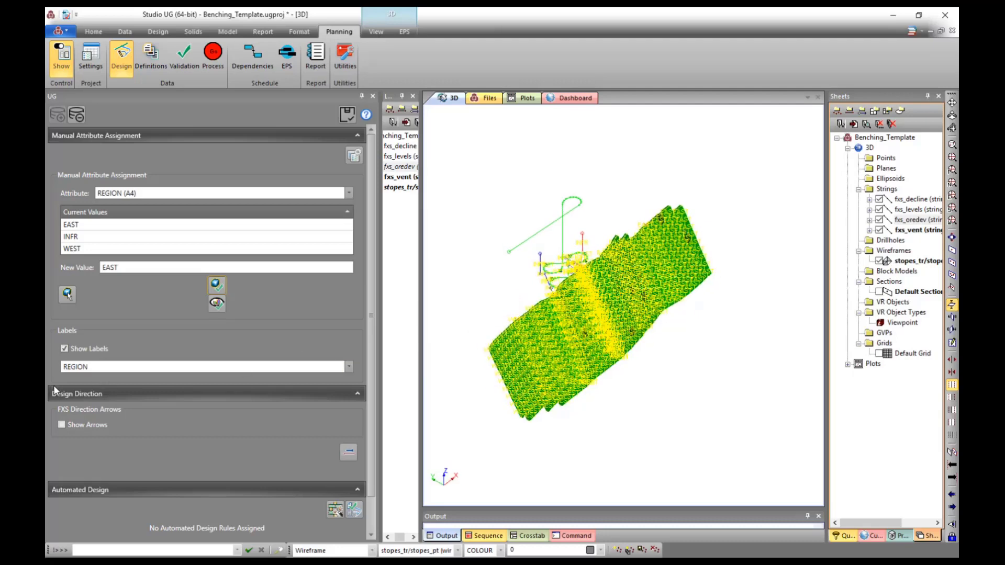
{"action": "left_click", "coordinate": [74, 424]}
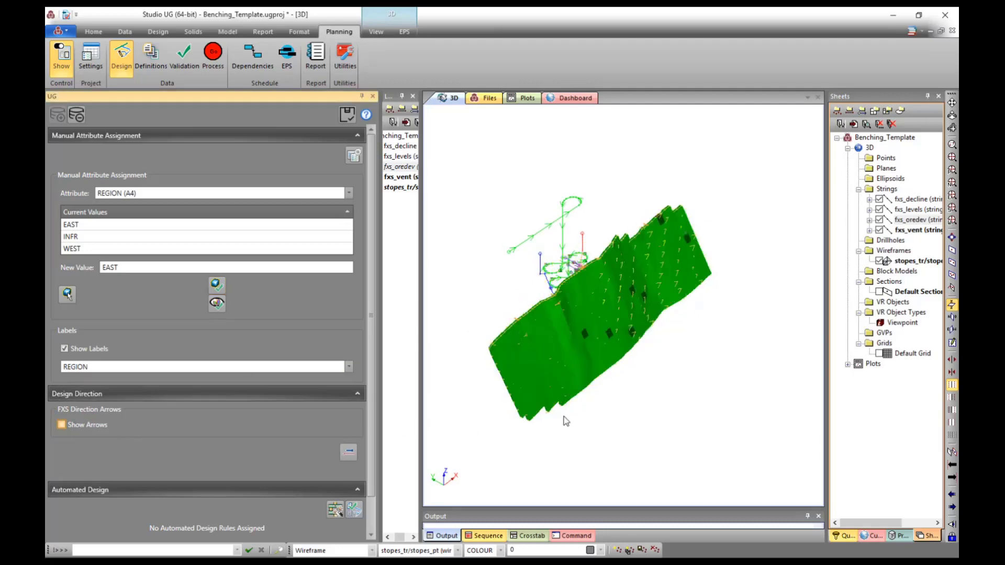
{"action": "scroll", "coordinate": [597, 381], "scroll_direction": "up", "scroll_amount": 1}
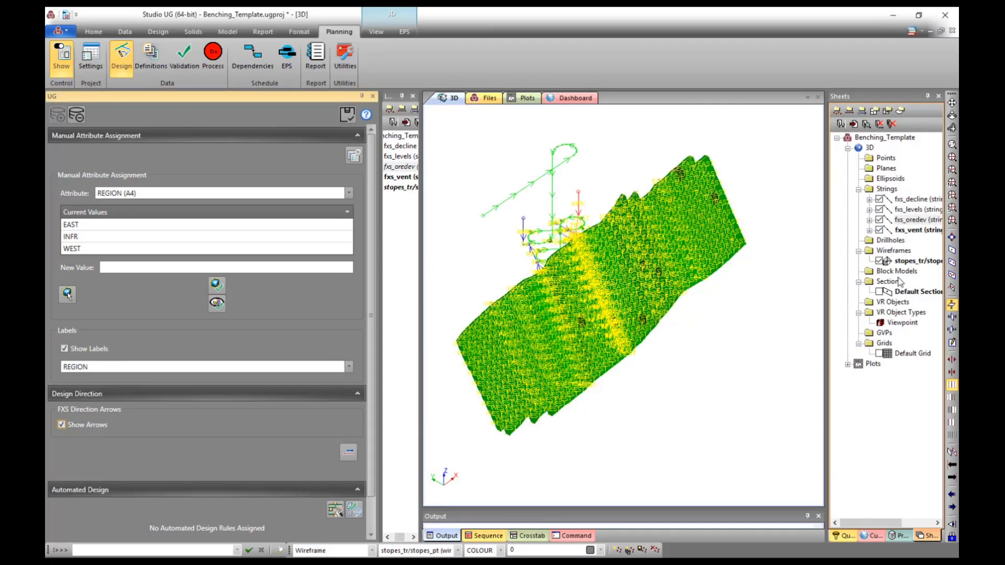
- Hide the stopes wireframe in the 3D view and examine the direction arrows along the decline, vent and ore drive strings
{"action": "left_click", "coordinate": [884, 260]}
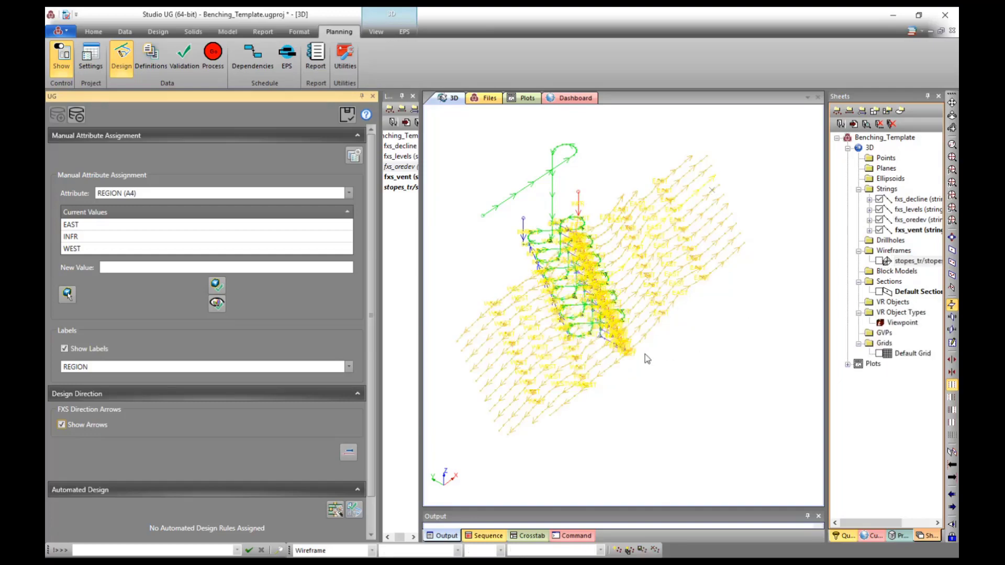
{"action": "left_click_drag", "start_coordinate": [645, 354], "coordinate": [591, 341]}
{"action": "scroll", "coordinate": [605, 222], "scroll_direction": "up", "scroll_amount": 8}
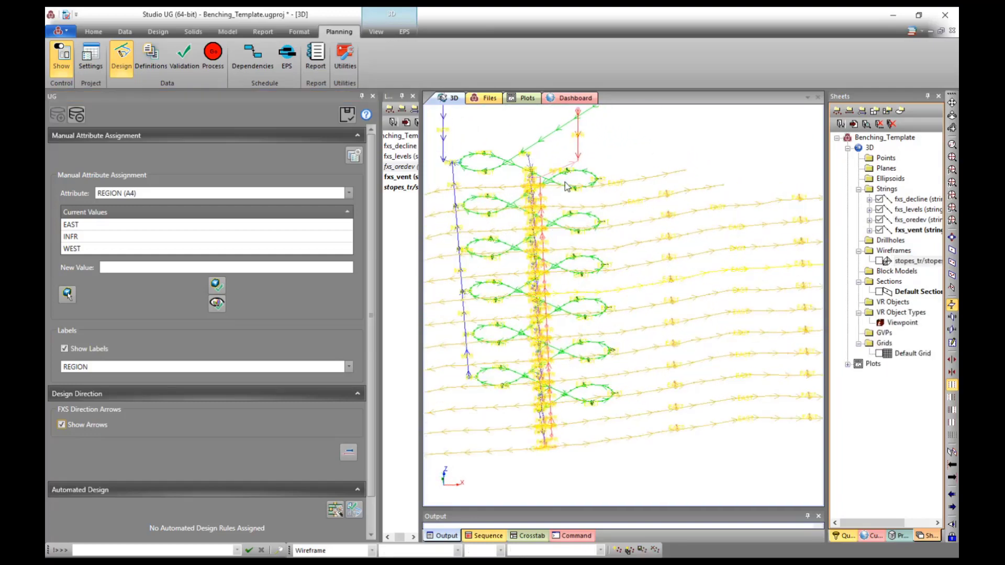
{"action": "left_click_drag", "start_coordinate": [566, 186], "coordinate": [646, 325]}
{"action": "scroll", "coordinate": [709, 230], "scroll_direction": "down", "scroll_amount": 3}
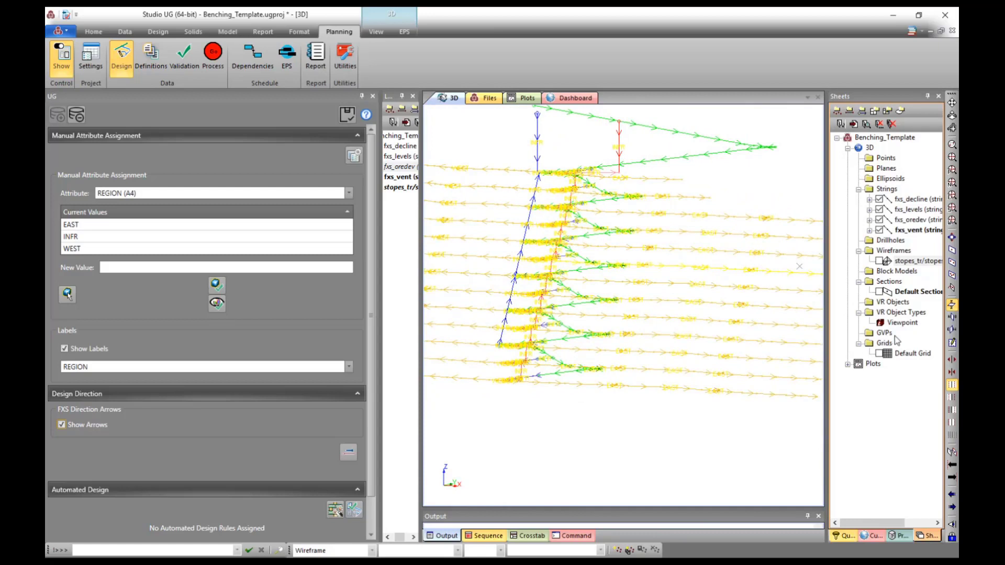
- Unload the design data from attribute assignment and discard the unsaved changes
{"action": "scroll", "coordinate": [139, 478], "scroll_direction": "down", "scroll_amount": 2}
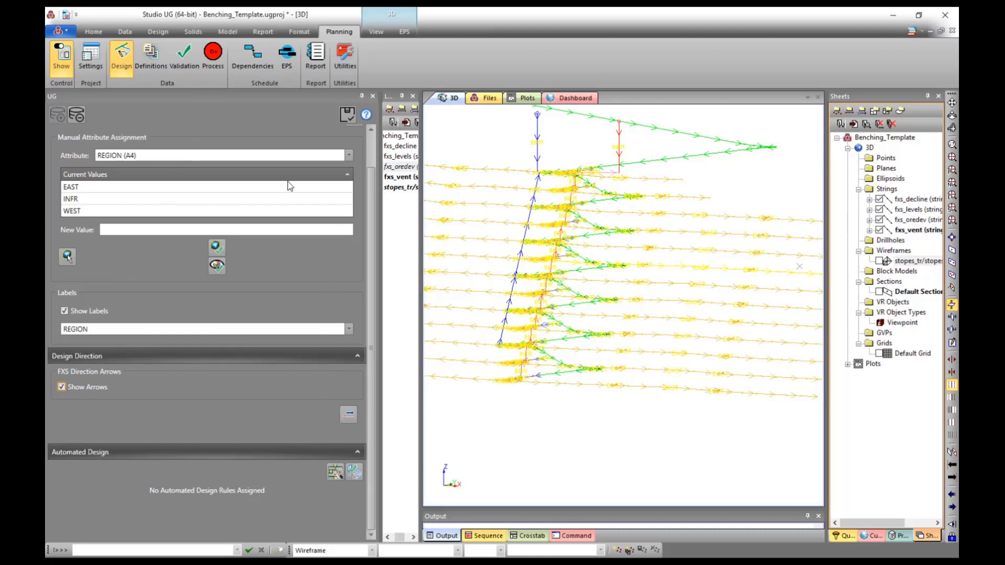
{"action": "left_click", "coordinate": [80, 114]}
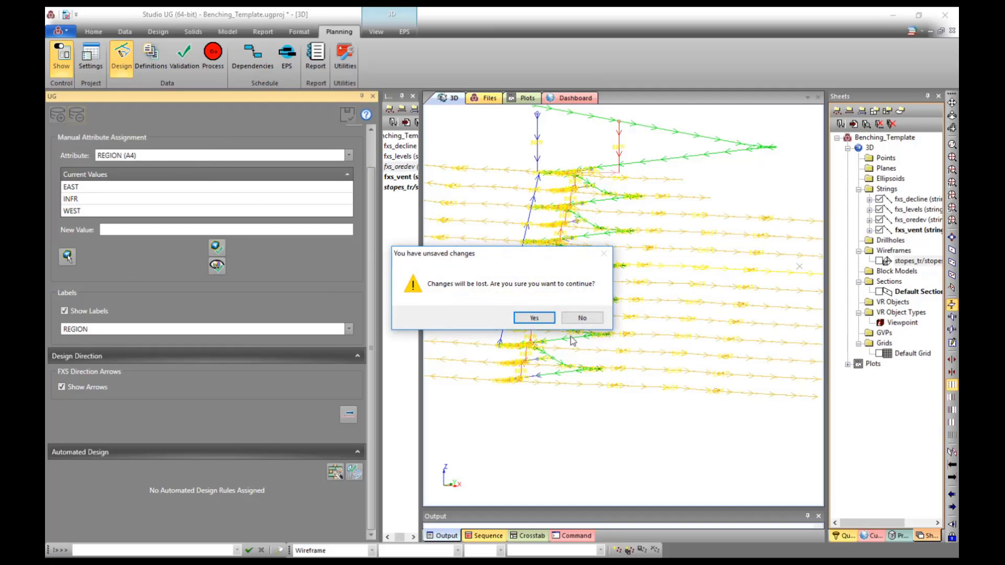
{"action": "left_click", "coordinate": [535, 318]}
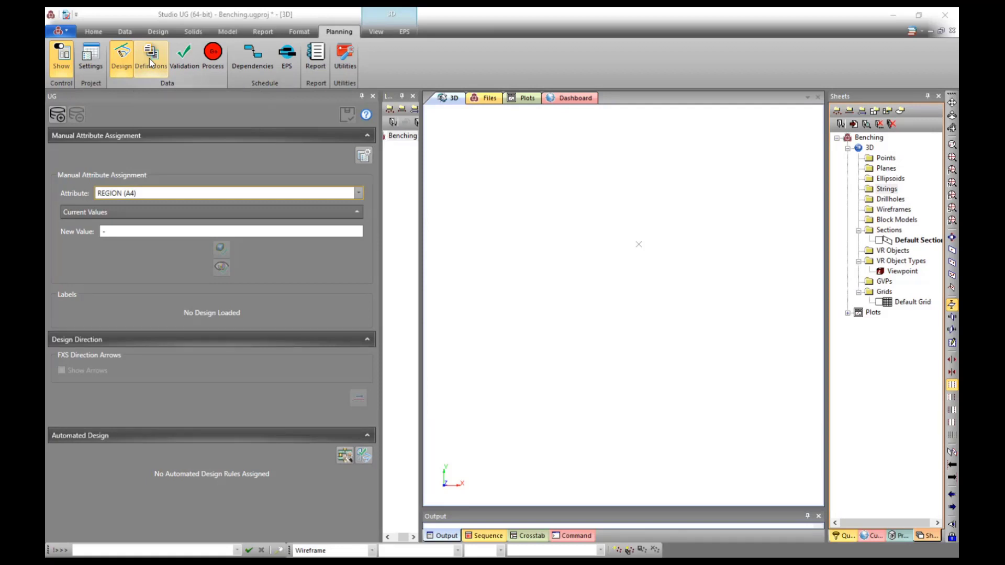
- Load the design data for applying design definitions, and examine the FXS strings and the WFM stope definition
{"action": "left_click", "coordinate": [150, 62]}
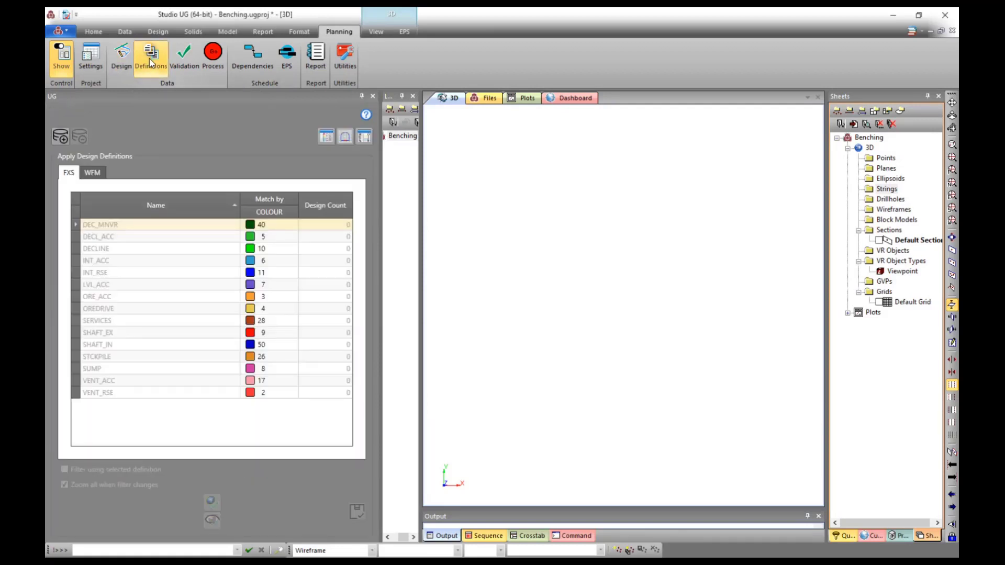
{"action": "left_click", "coordinate": [61, 137]}
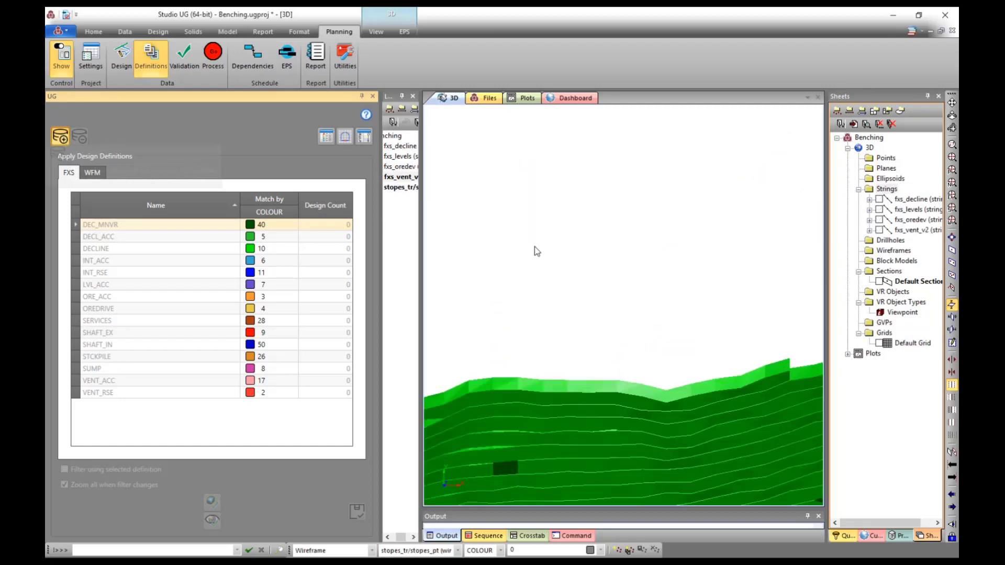
{"action": "mouse_move", "coordinate": [539, 215]}
{"action": "left_mouse_down"}
{"action": "mouse_move", "coordinate": [551, 331]}
{"action": "mouse_move", "coordinate": [566, 300]}
{"action": "mouse_move", "coordinate": [497, 173]}
{"action": "left_mouse_up"}
{"action": "left_click", "coordinate": [492, 163]}
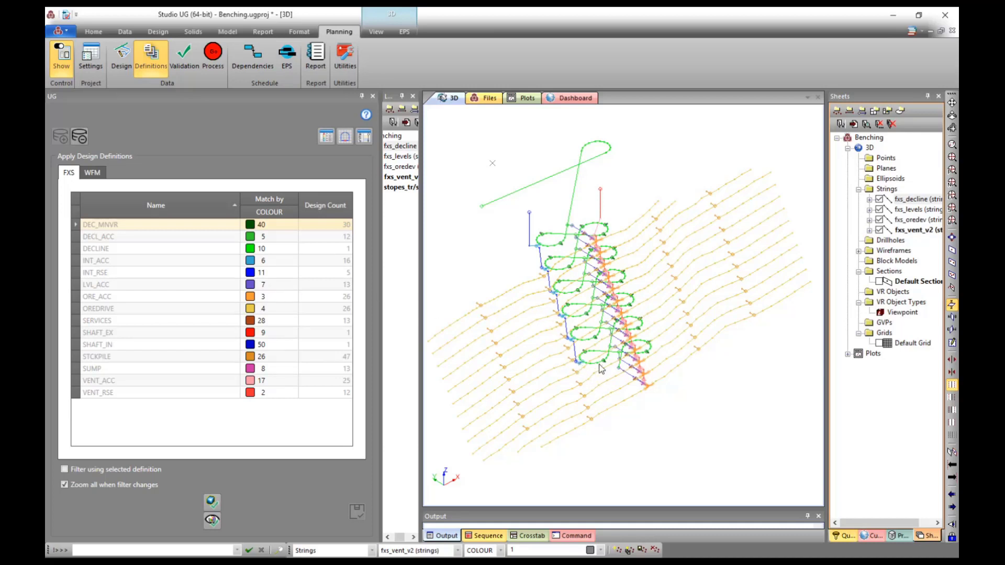
{"action": "left_click_drag", "start_coordinate": [598, 362], "coordinate": [567, 342], "text": "shift"}
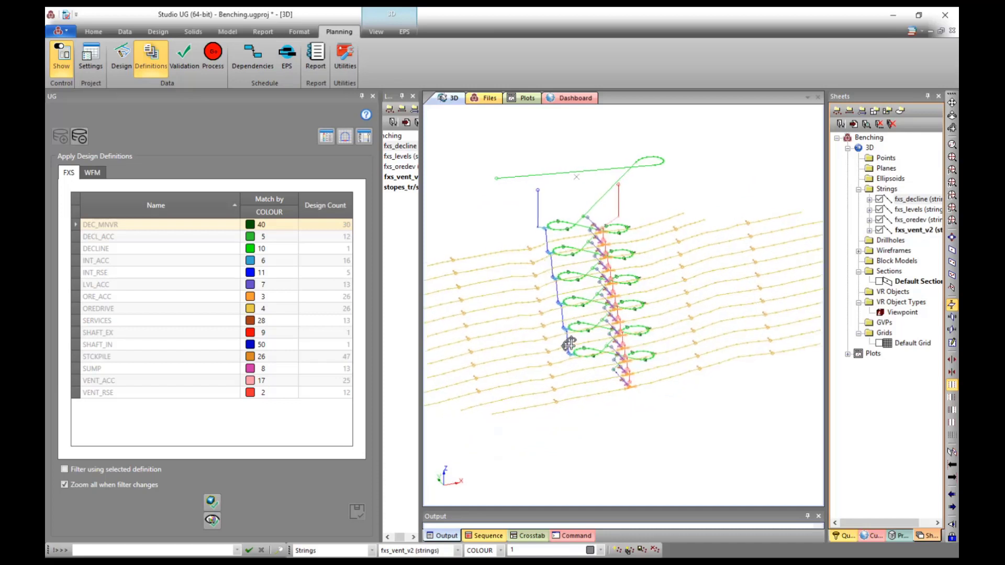
{"action": "left_click", "coordinate": [92, 173]}
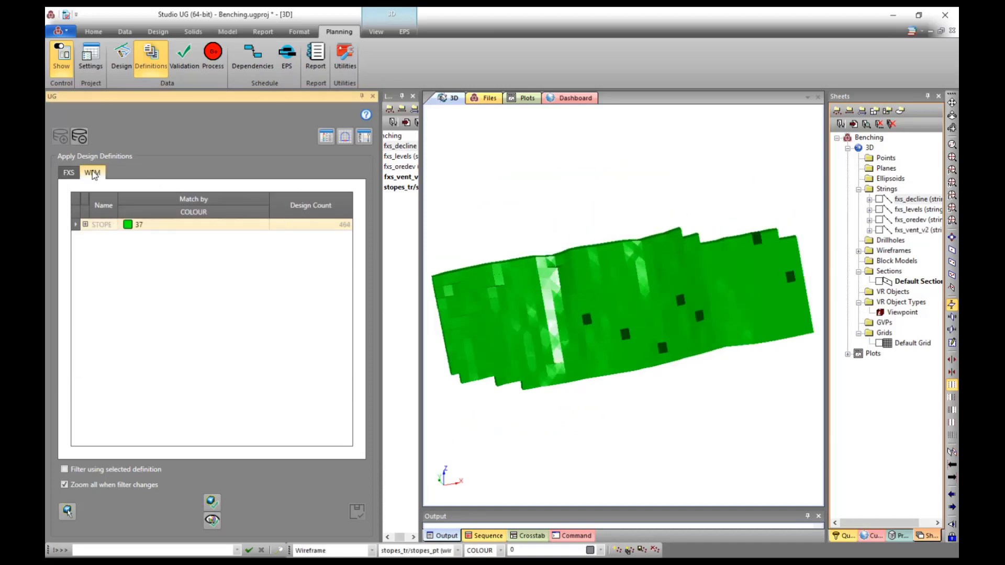
- Examine the individual stope designs under the WFM STOPE definition and return to the FXS definitions
{"action": "left_click", "coordinate": [85, 224]}
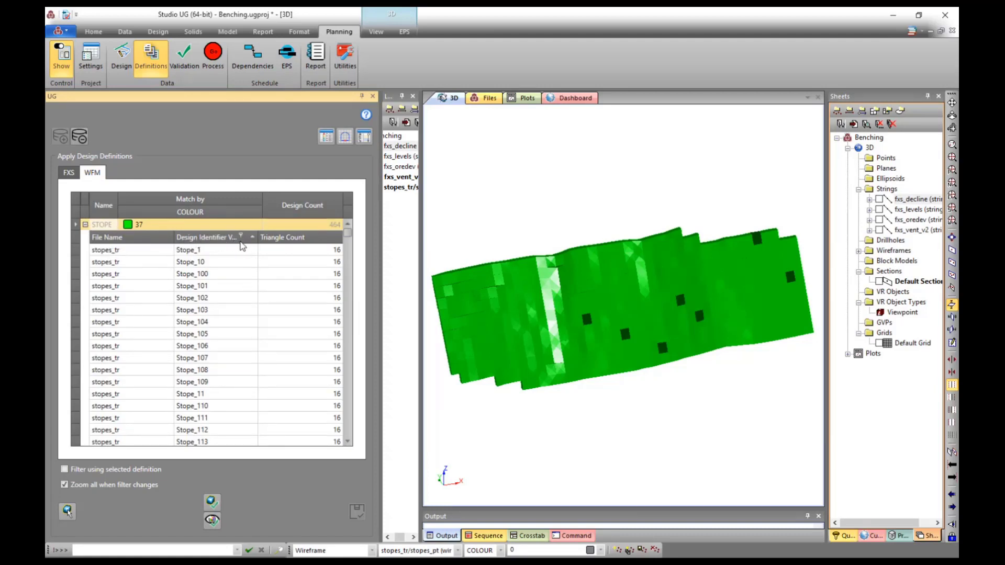
{"action": "left_click", "coordinate": [226, 252]}
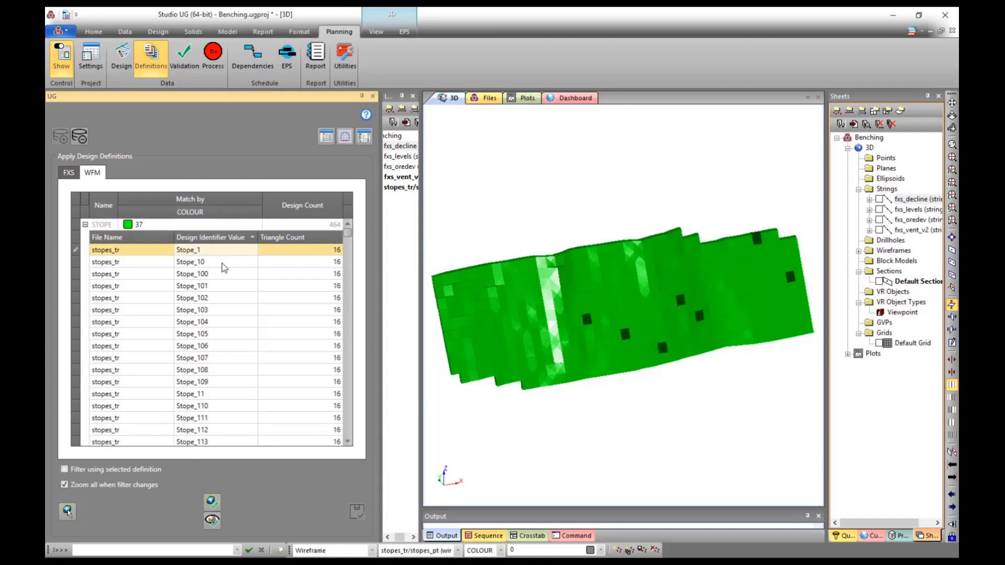
{"action": "left_click", "coordinate": [225, 262]}
{"action": "left_click", "coordinate": [225, 275]}
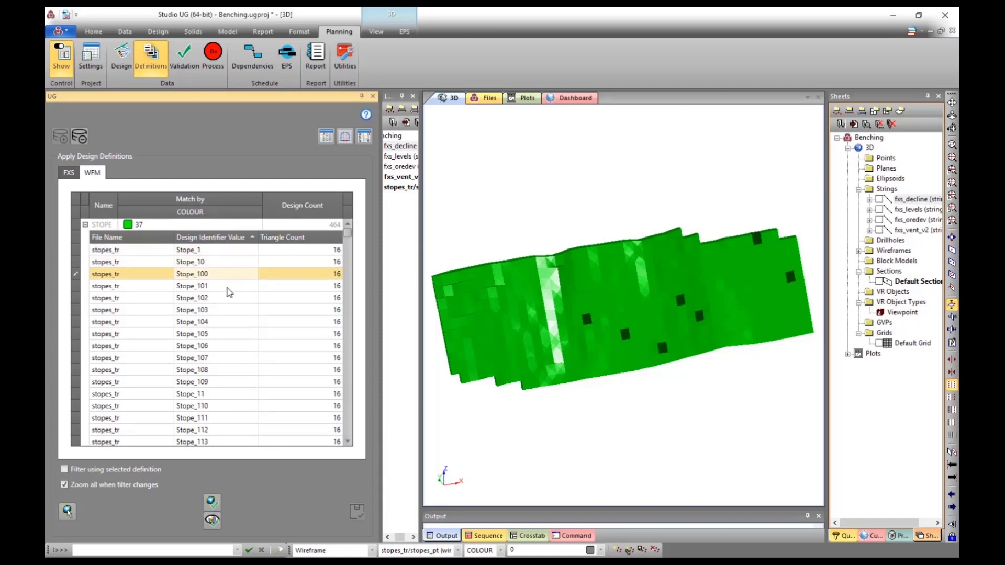
{"action": "left_click", "coordinate": [229, 287]}
{"action": "left_click", "coordinate": [228, 298]}
{"action": "left_click", "coordinate": [228, 310]}
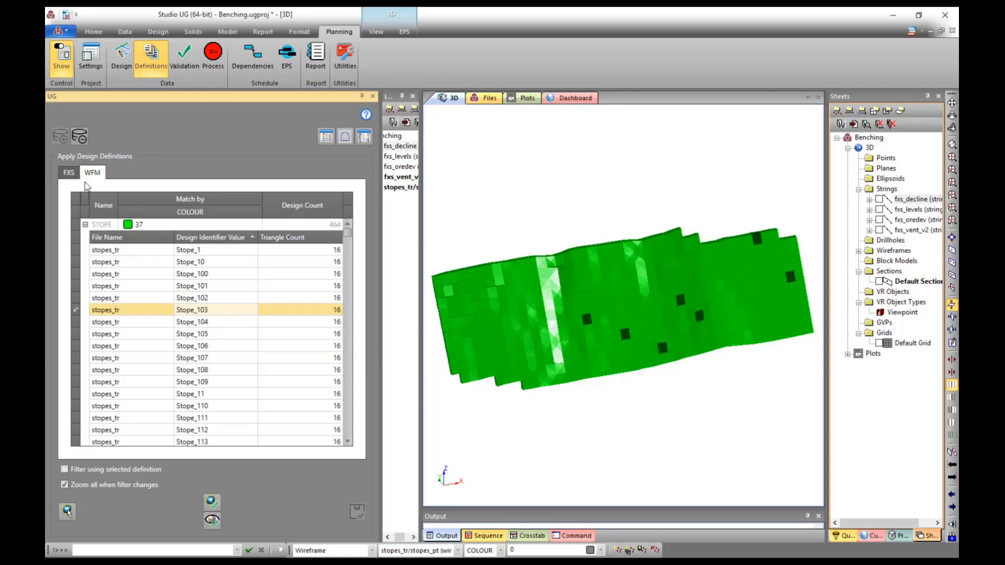
{"action": "left_click", "coordinate": [85, 225]}
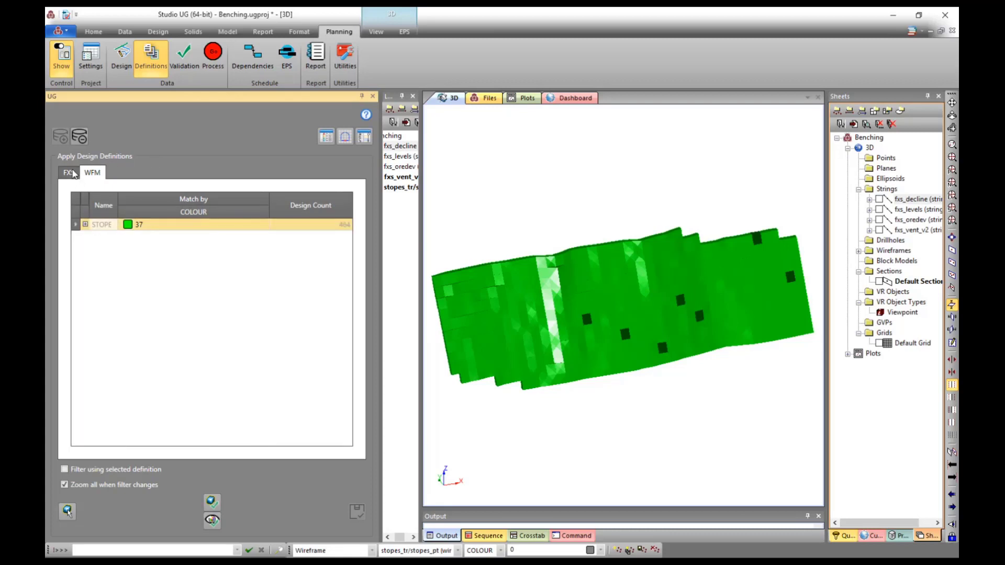
{"action": "left_click", "coordinate": [73, 173]}
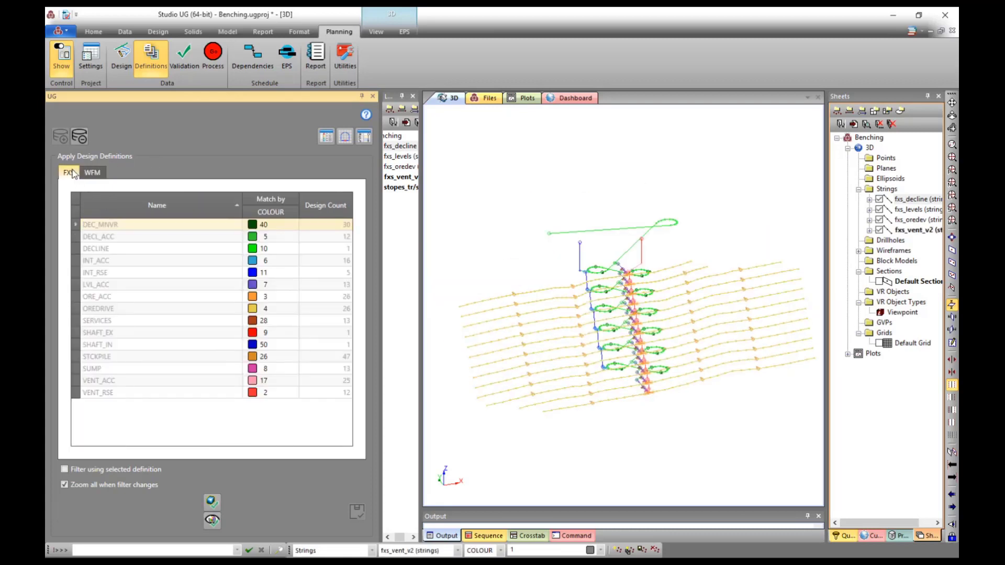
- Bring up the full design definitions table and examine the FXS entries from DEC_MNVR to INT_RSE
{"action": "left_click", "coordinate": [327, 138]}
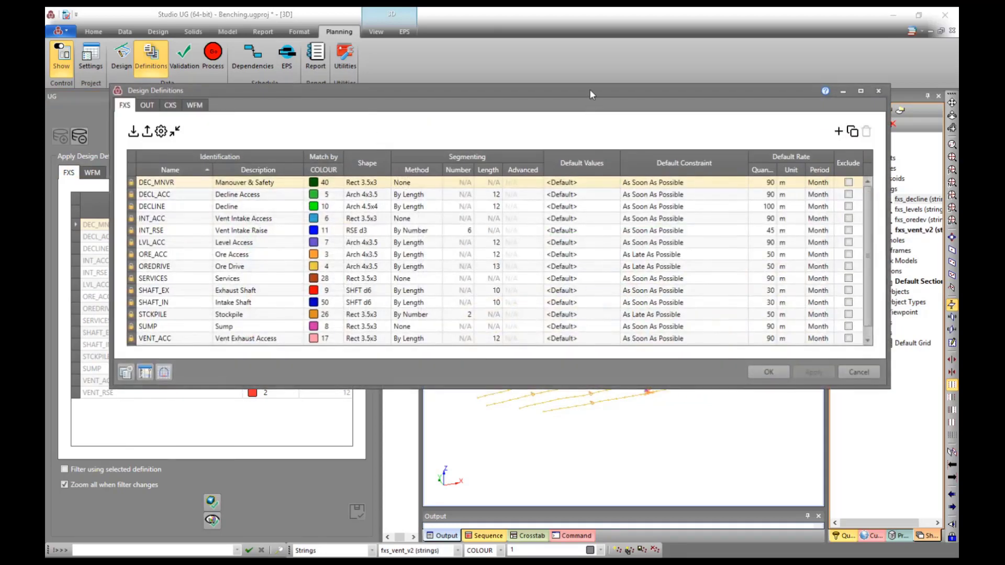
{"action": "left_click_drag", "start_coordinate": [561, 85], "coordinate": [520, 62]}
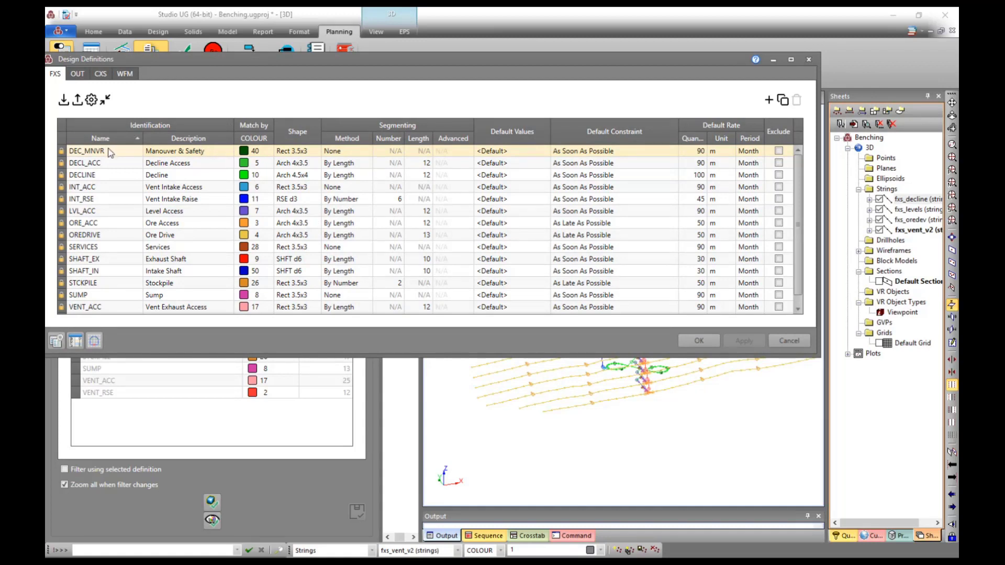
{"action": "left_click", "coordinate": [109, 167]}
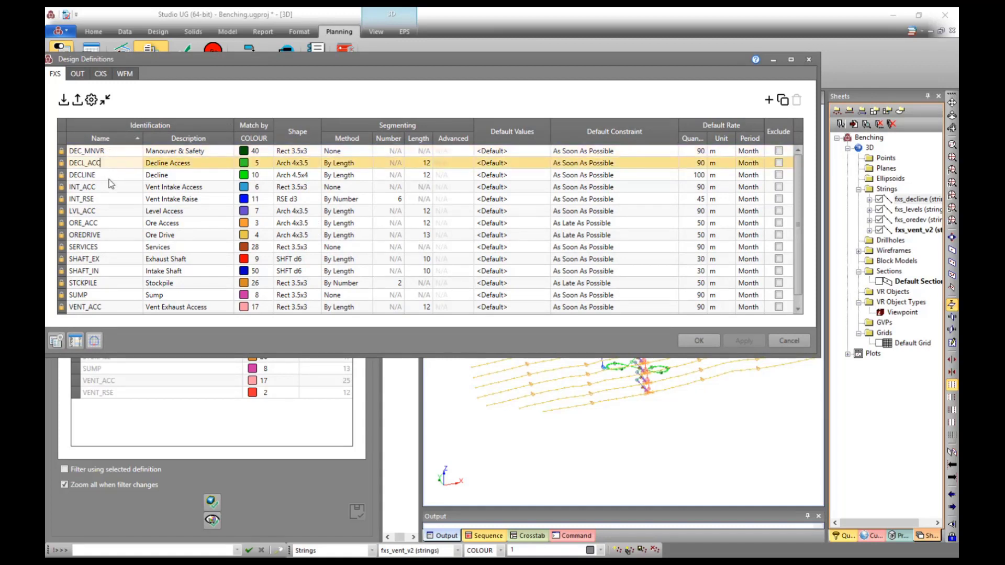
{"action": "left_click", "coordinate": [109, 177]}
{"action": "left_click", "coordinate": [111, 188]}
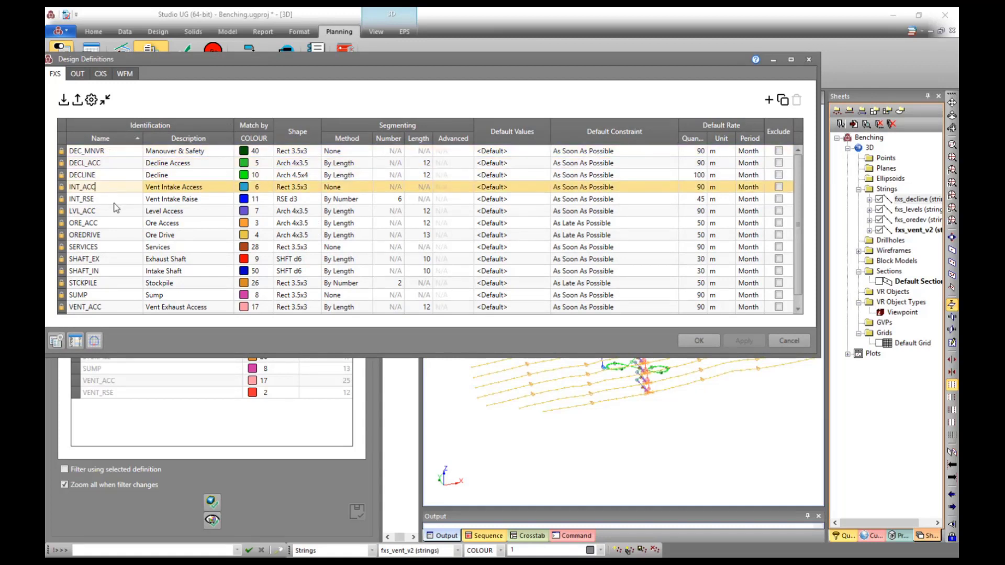
{"action": "left_click", "coordinate": [114, 204]}
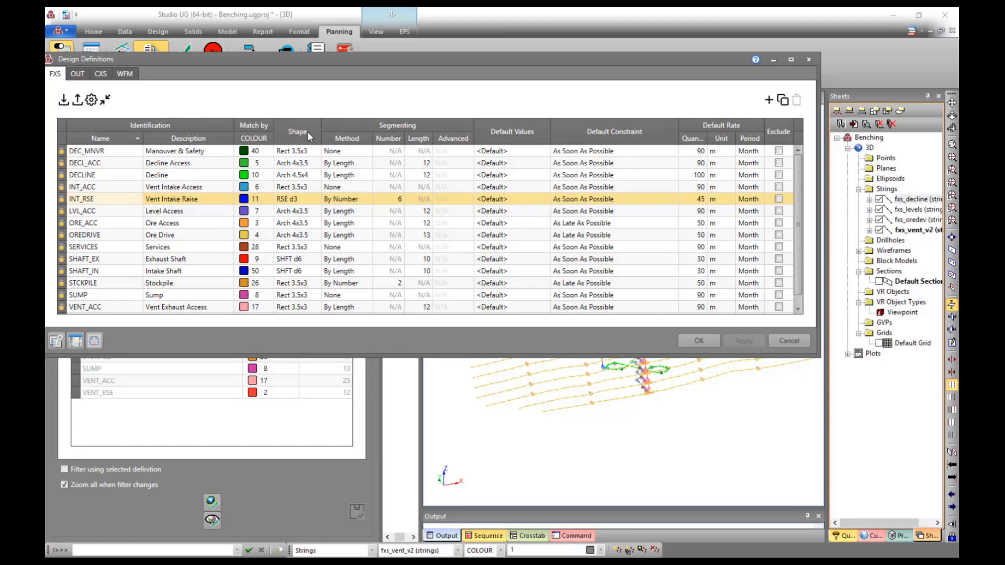
- Review the cross-section shapes available to the FXS design definitions and close the shape editor
{"action": "left_click", "coordinate": [95, 342]}
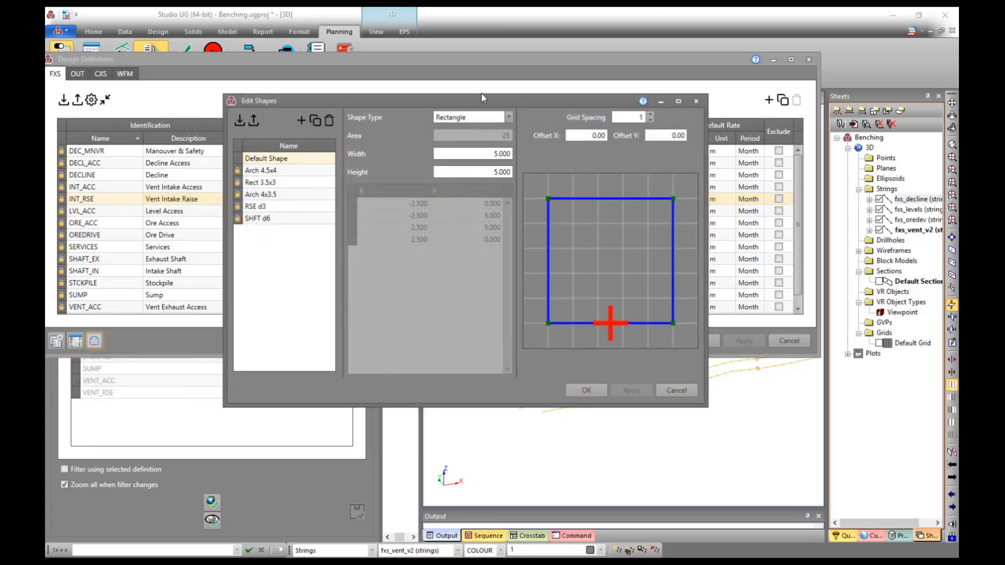
{"action": "left_click_drag", "start_coordinate": [483, 106], "coordinate": [506, 87]}
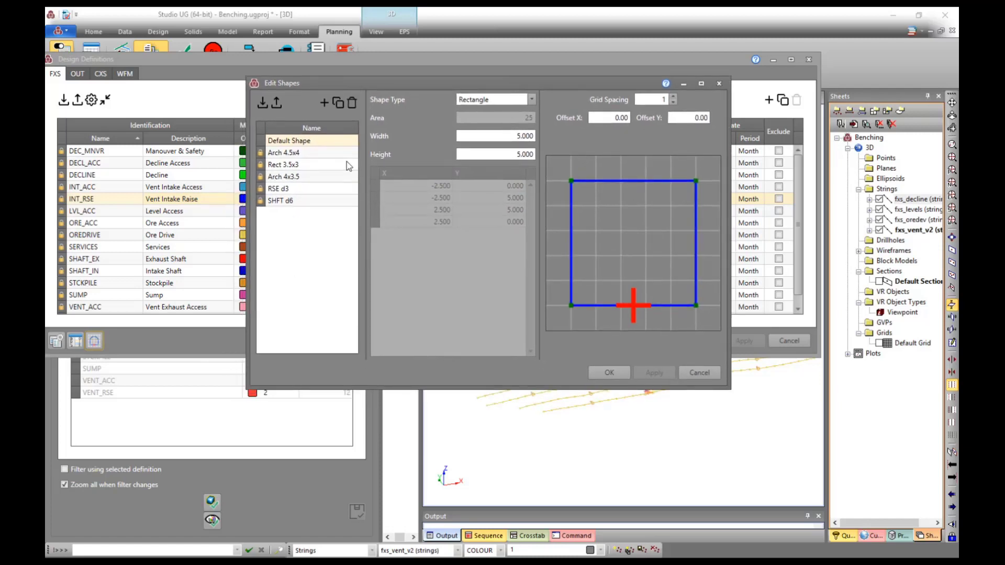
{"action": "left_click", "coordinate": [609, 373]}
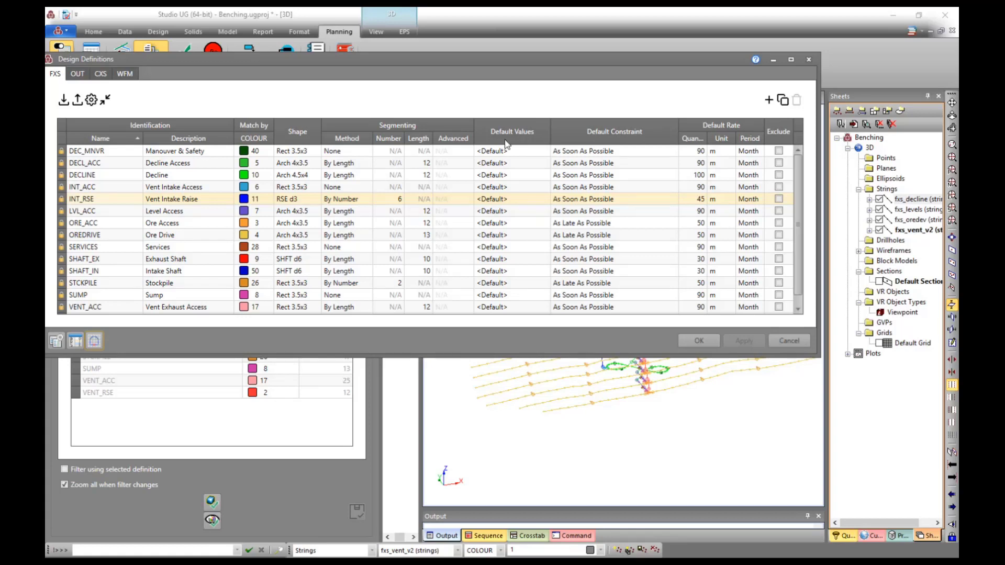
- Review the default property values and the WFM STOPE definition, and close the design definitions
{"action": "left_click", "coordinate": [78, 343]}
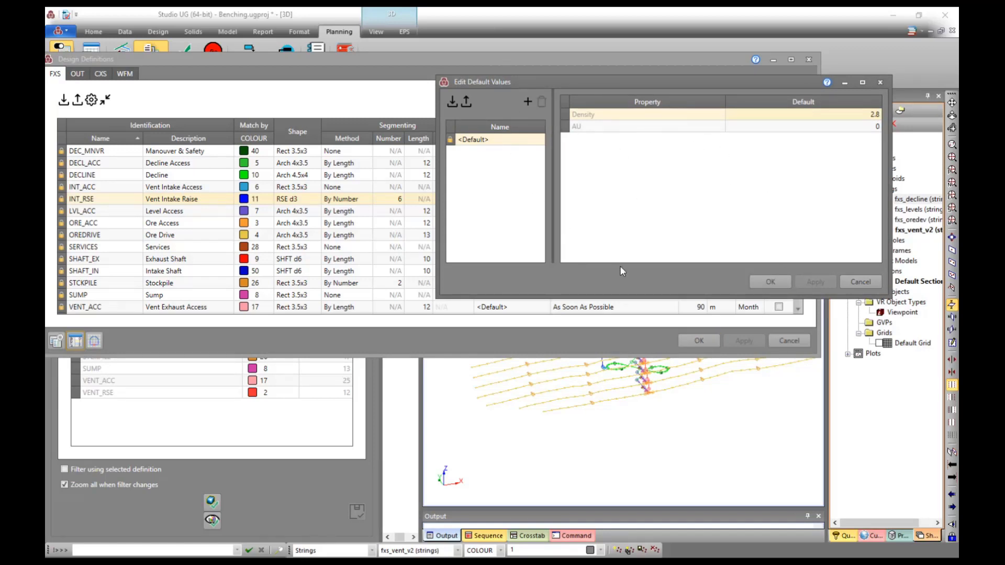
{"action": "left_click", "coordinate": [778, 286]}
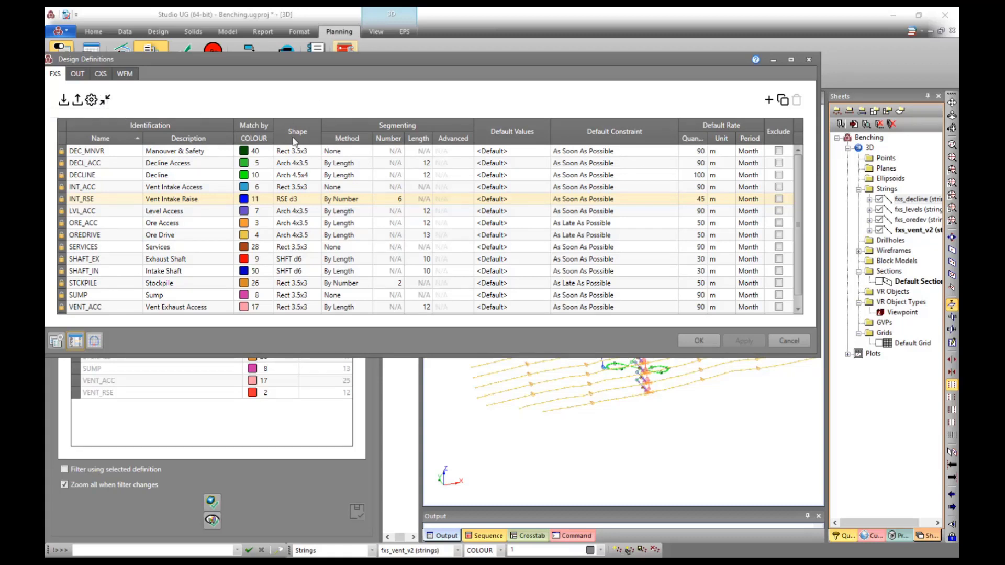
{"action": "left_click", "coordinate": [130, 74]}
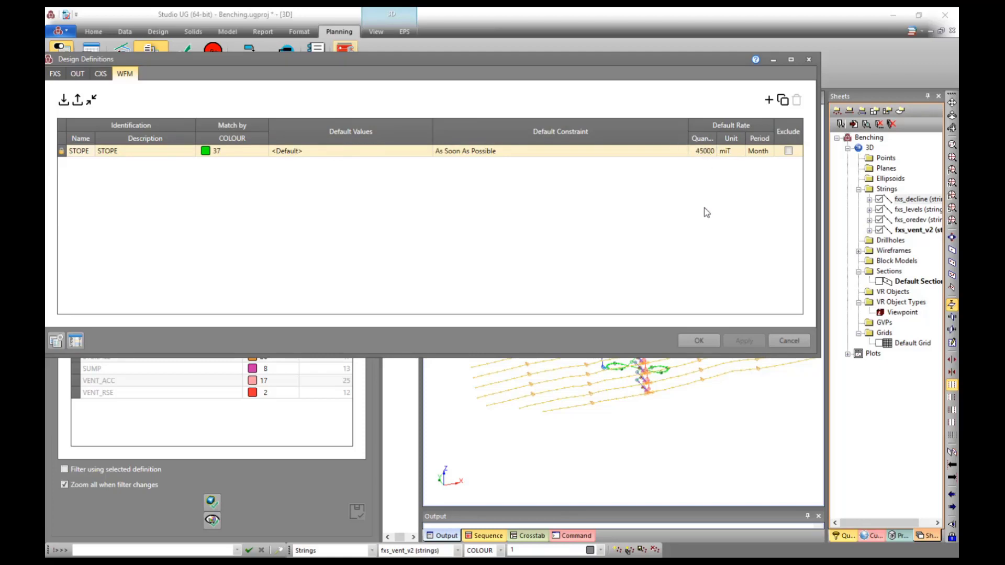
{"action": "left_click", "coordinate": [699, 341]}
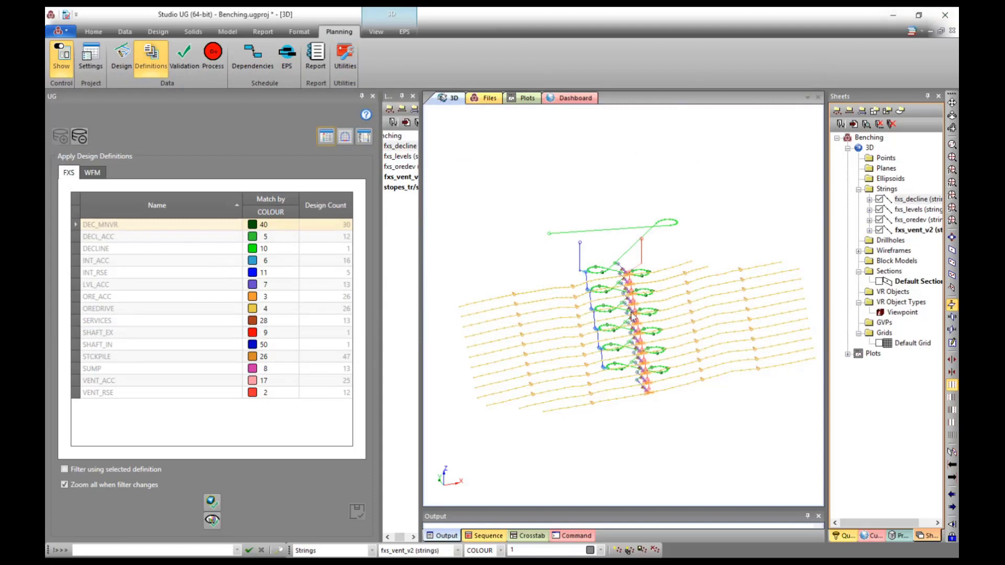
- Select the two uppermost ore drive strings together with the DECLINE definition, and clear the string selection
{"action": "mouse_move", "coordinate": [636, 339]}
{"action": "left_mouse_down"}
{"action": "mouse_move", "coordinate": [607, 314]}
{"action": "mouse_move", "coordinate": [613, 335]}
{"action": "mouse_move", "coordinate": [650, 334]}
{"action": "left_mouse_up"}
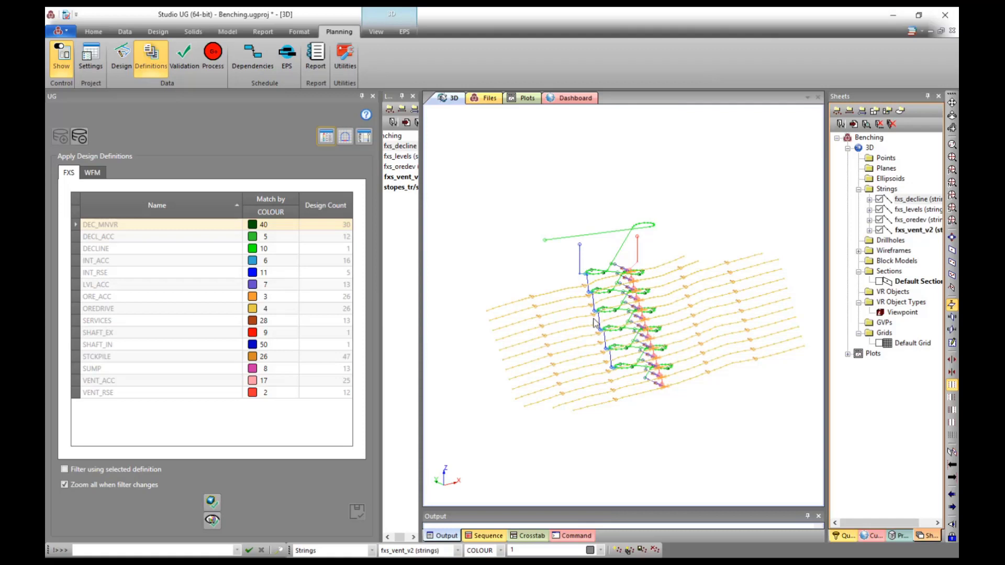
{"action": "scroll", "coordinate": [574, 314], "scroll_direction": "up", "scroll_amount": 3}
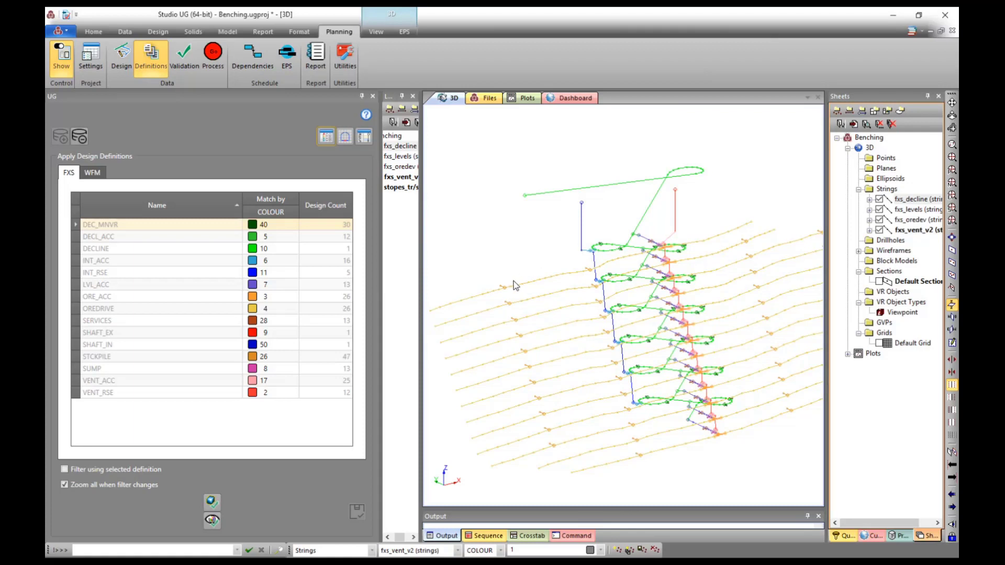
{"action": "left_click_drag", "start_coordinate": [531, 297], "coordinate": [548, 309]}
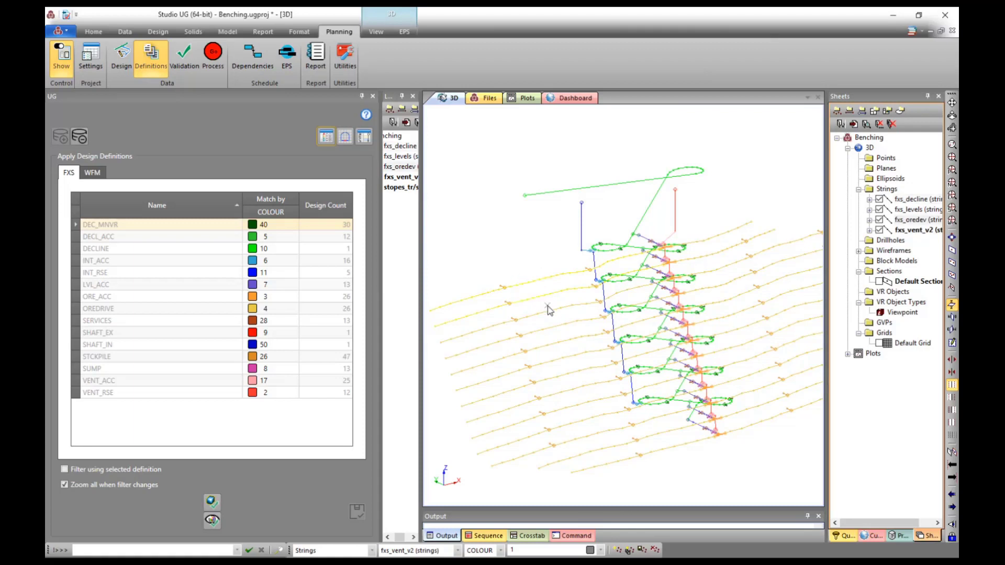
{"action": "left_click", "coordinate": [171, 251]}
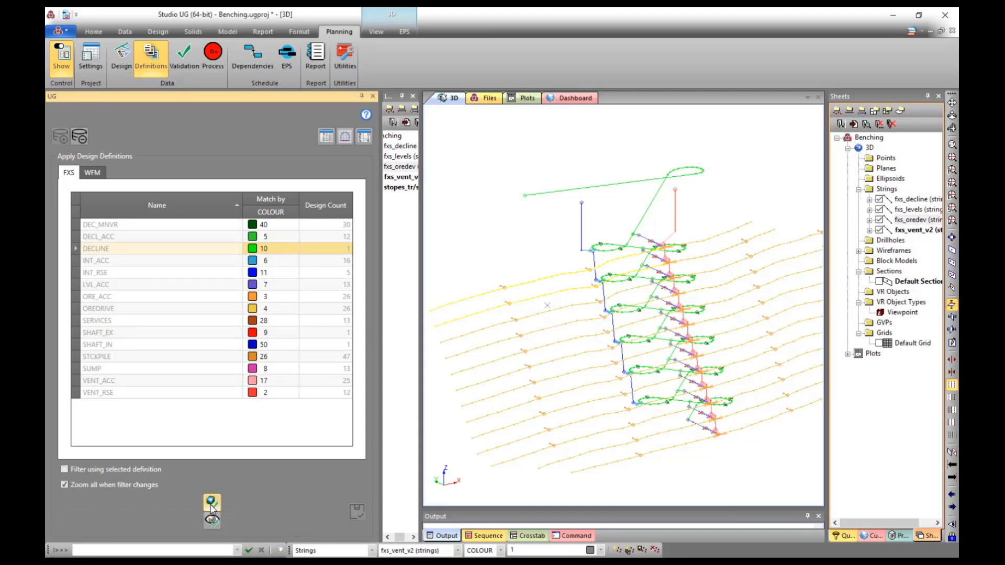
{"action": "left_click", "coordinate": [495, 242]}
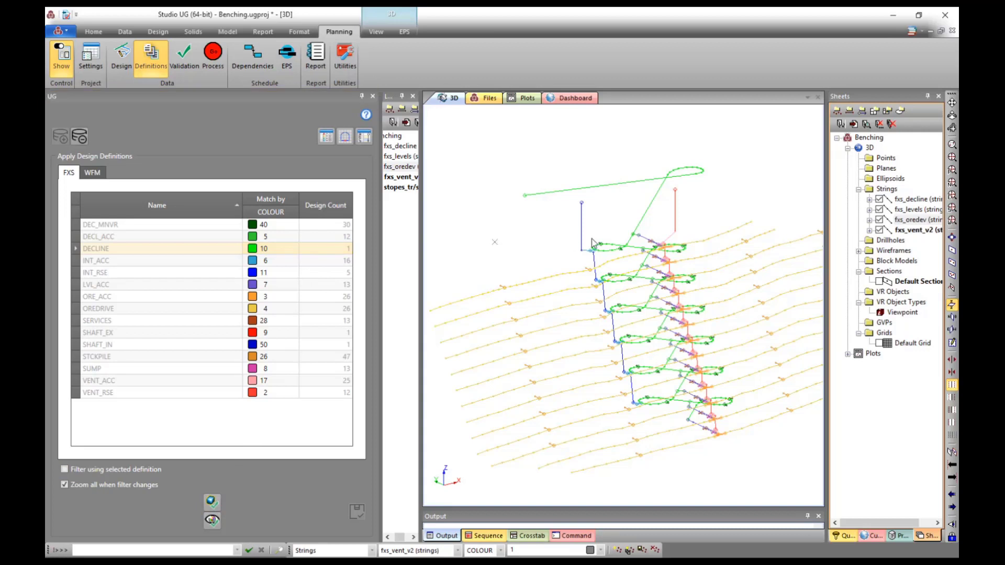
{"action": "scroll", "coordinate": [592, 239], "scroll_direction": "down", "scroll_amount": 8}
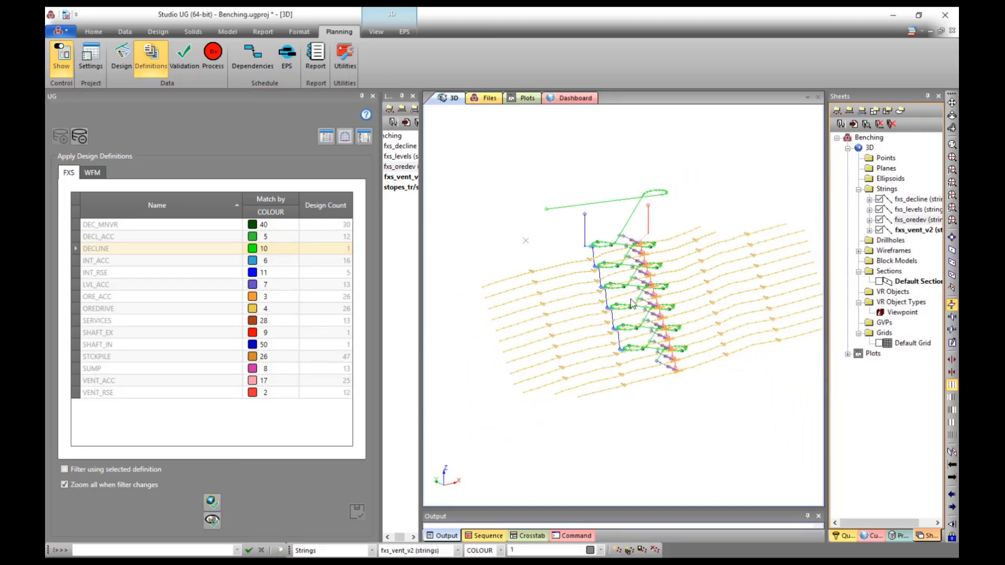
- Unload the design data and run the design validation with the current validation options
{"action": "left_click", "coordinate": [80, 137]}
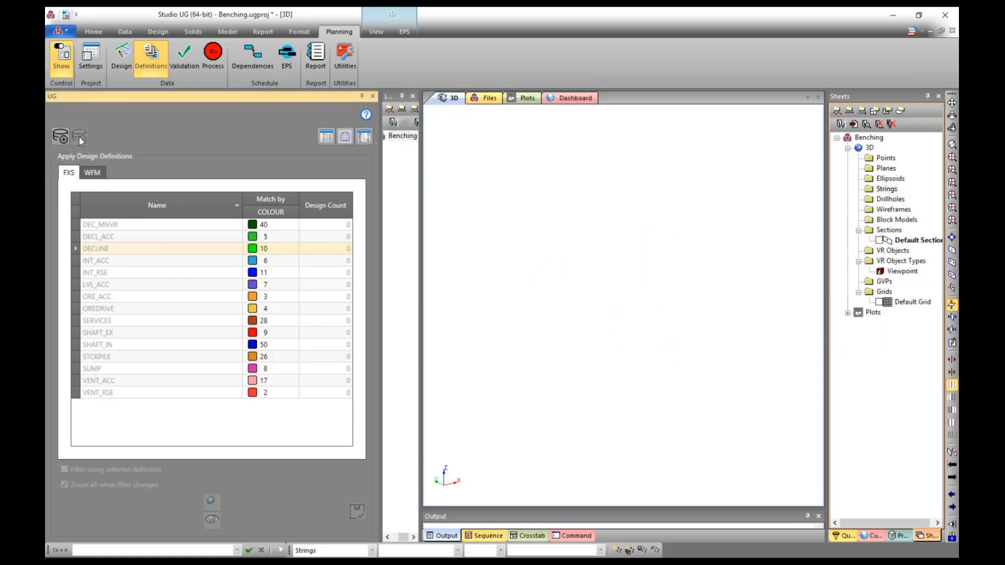
{"action": "left_click", "coordinate": [186, 58]}
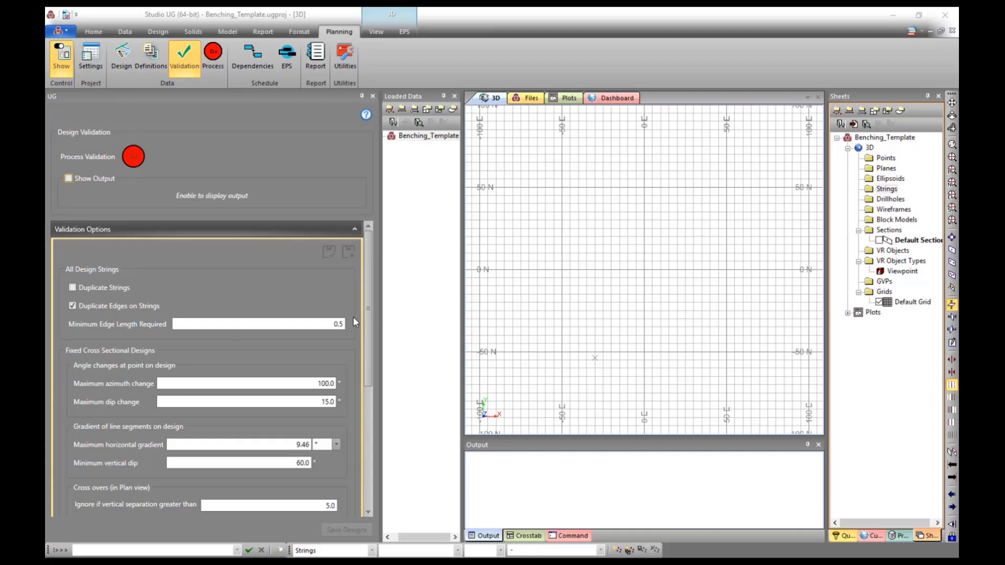
{"action": "scroll", "coordinate": [353, 318], "scroll_direction": "down", "scroll_amount": 1}
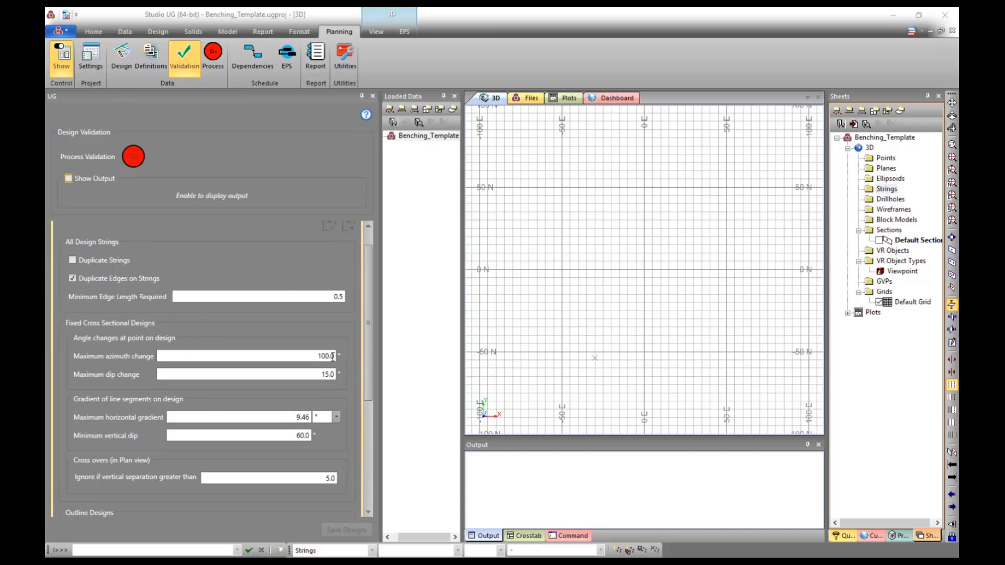
{"action": "scroll", "coordinate": [279, 362], "scroll_direction": "up", "scroll_amount": 1}
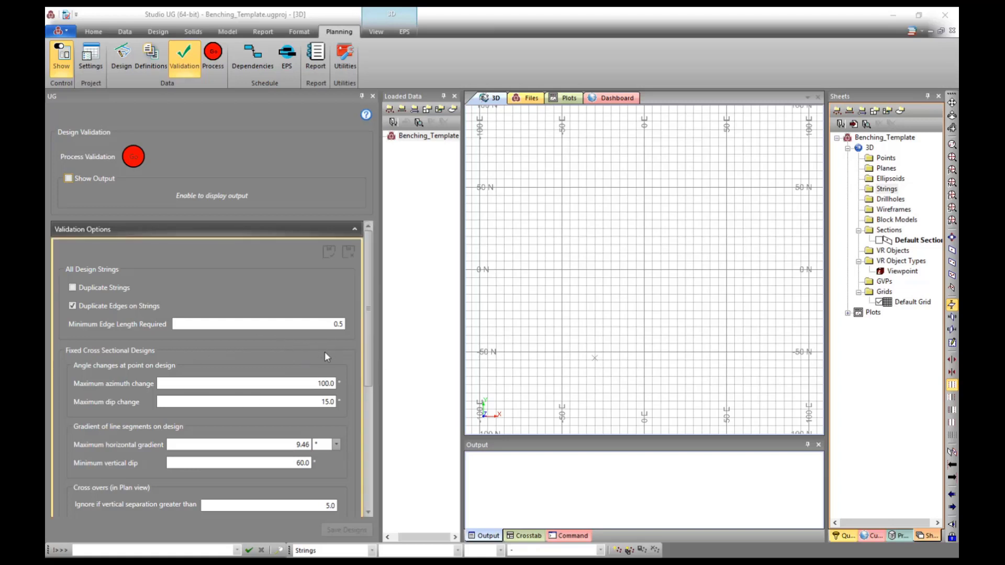
{"action": "left_click", "coordinate": [133, 157]}
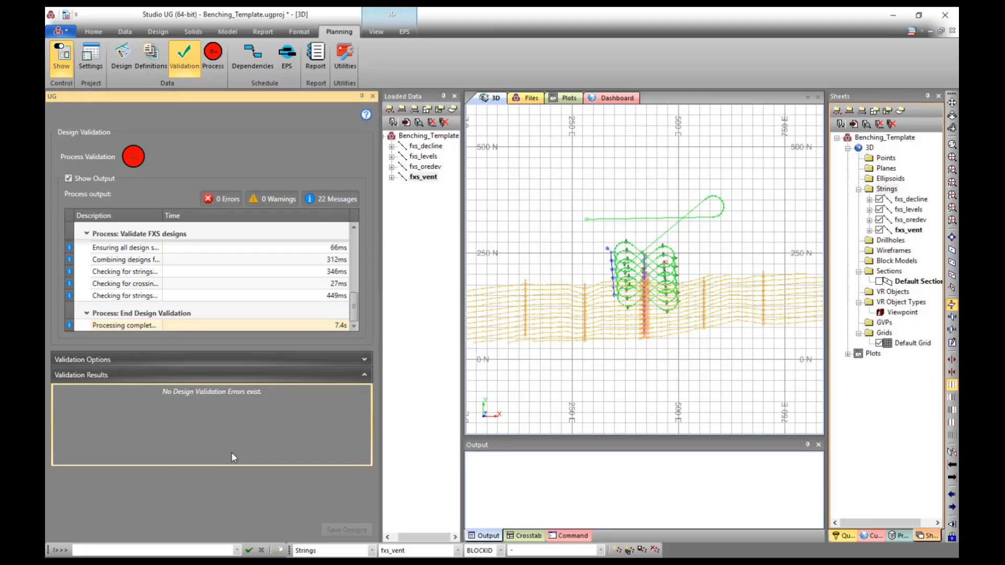
- Go to design processing and review the FXS and WFM design definitions and the BackFill derived activity
{"action": "left_click", "coordinate": [217, 54]}
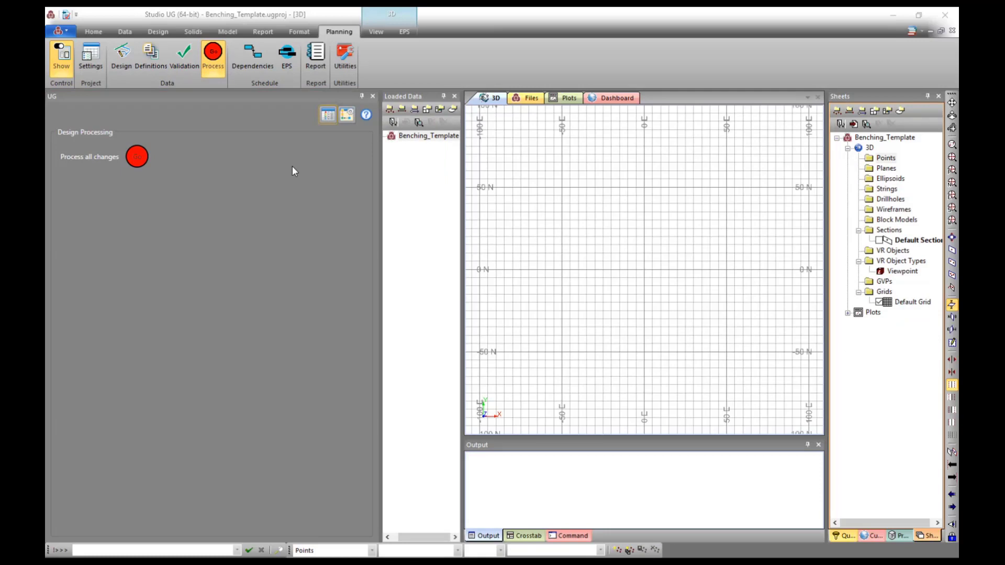
{"action": "left_click", "coordinate": [328, 115]}
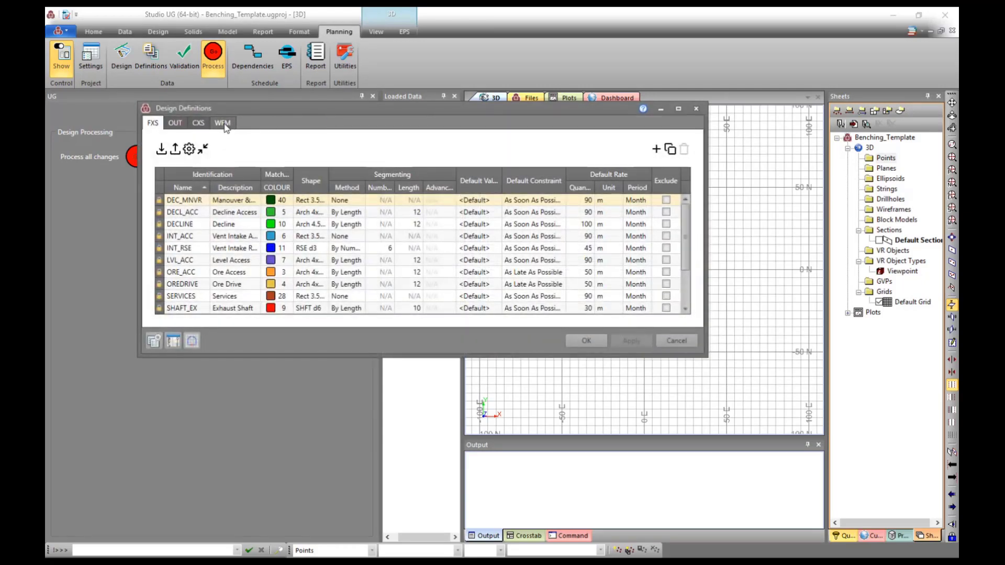
{"action": "left_click", "coordinate": [225, 125]}
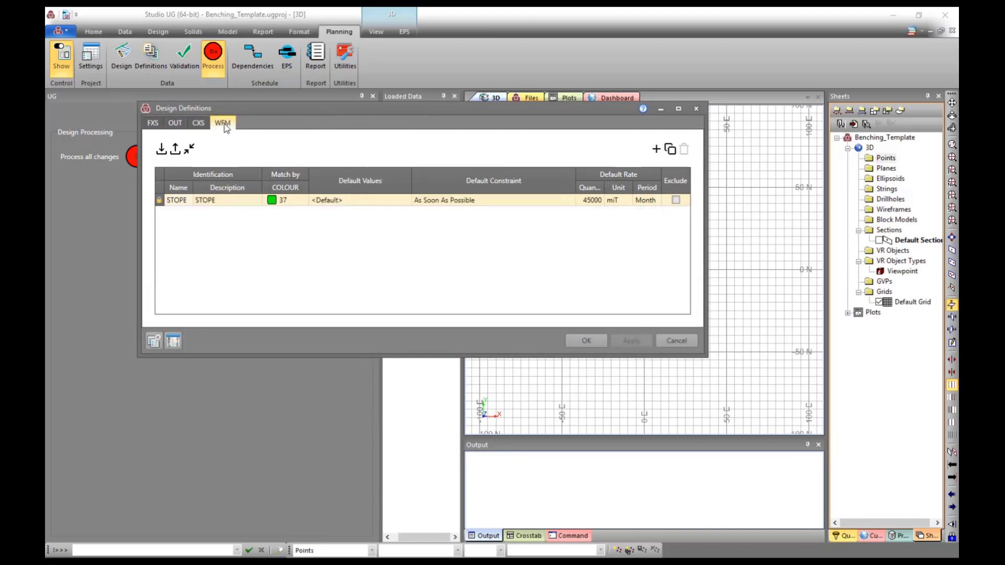
{"action": "left_click", "coordinate": [698, 112]}
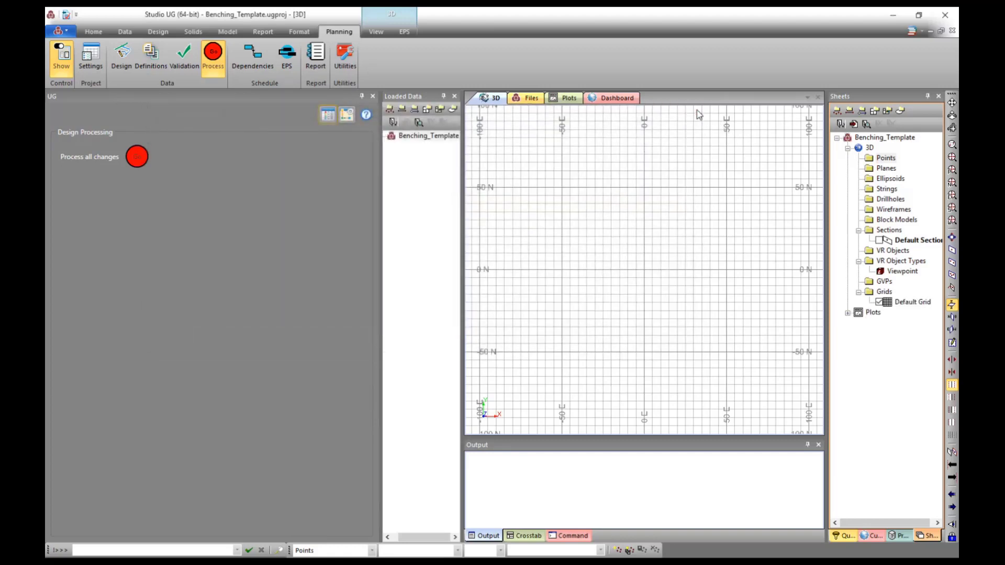
{"action": "left_click", "coordinate": [346, 118]}
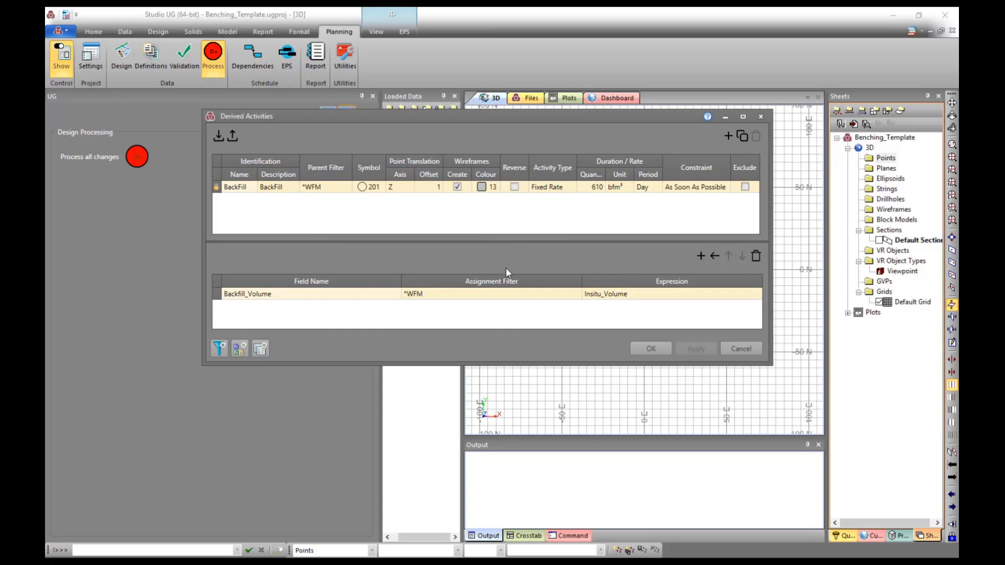
{"action": "left_click", "coordinate": [667, 350]}
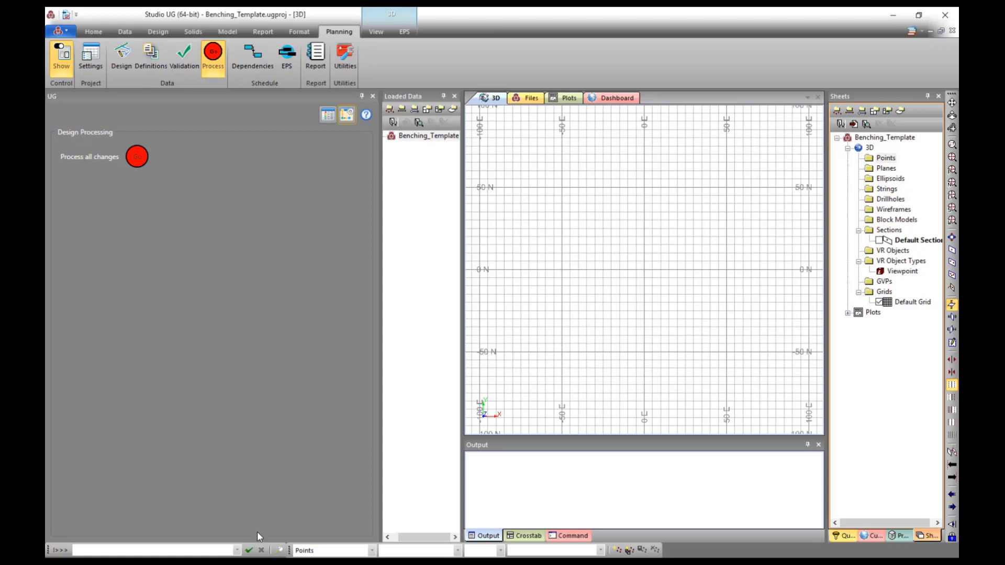
- Switch to File Explorer and open UGDatabase\Scenario1\Settings in the Benching_Template - Completed Project folder to review its XML settings files
{"action": "mouse_move", "coordinate": [227, 563]}
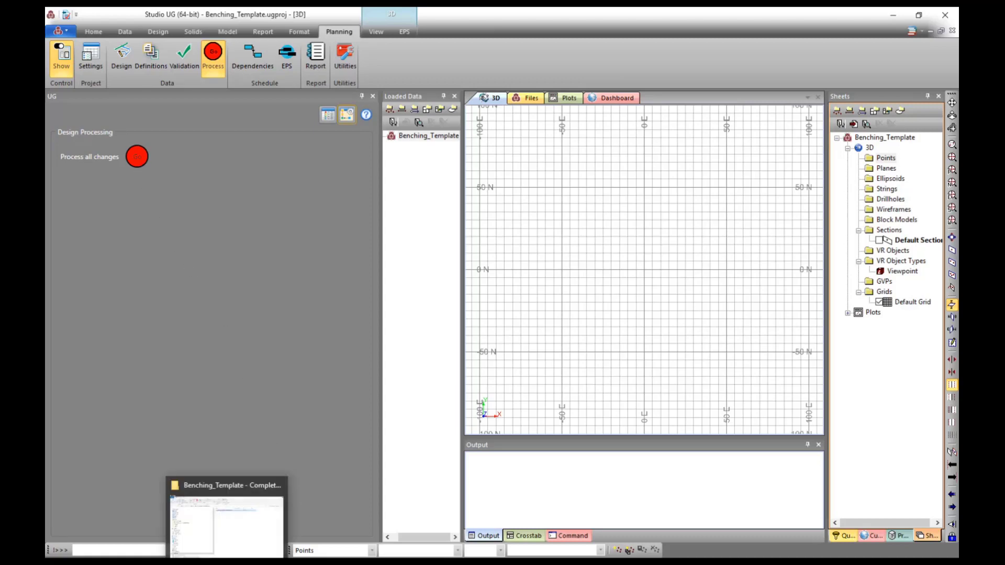
{"action": "left_click", "coordinate": [227, 523]}
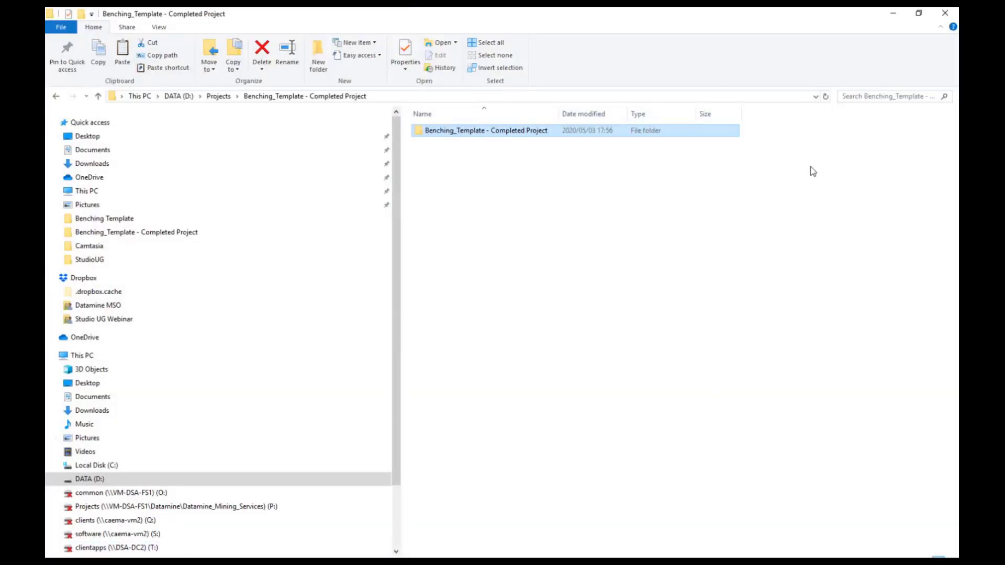
{"action": "double_click", "coordinate": [521, 132]}
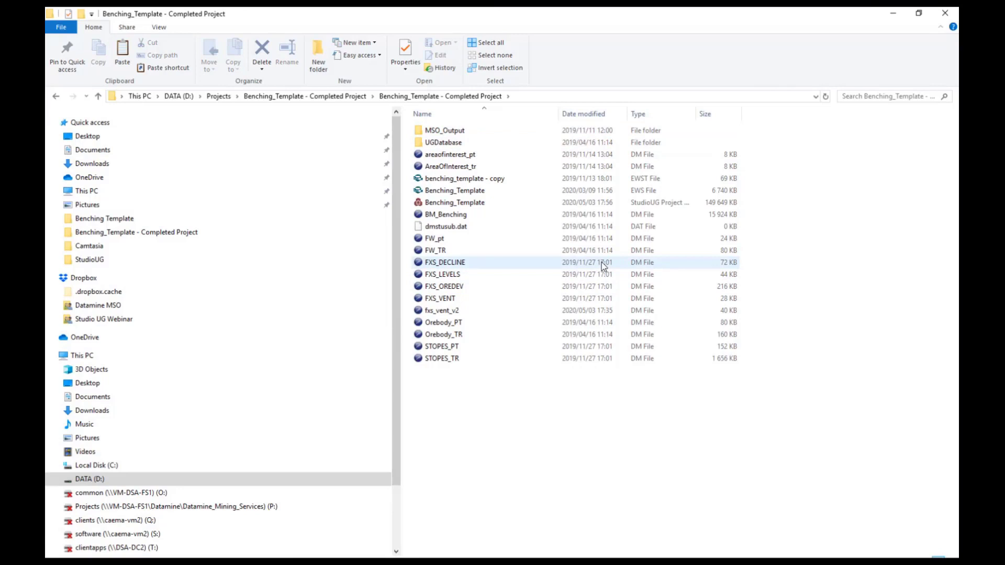
{"action": "double_click", "coordinate": [502, 142]}
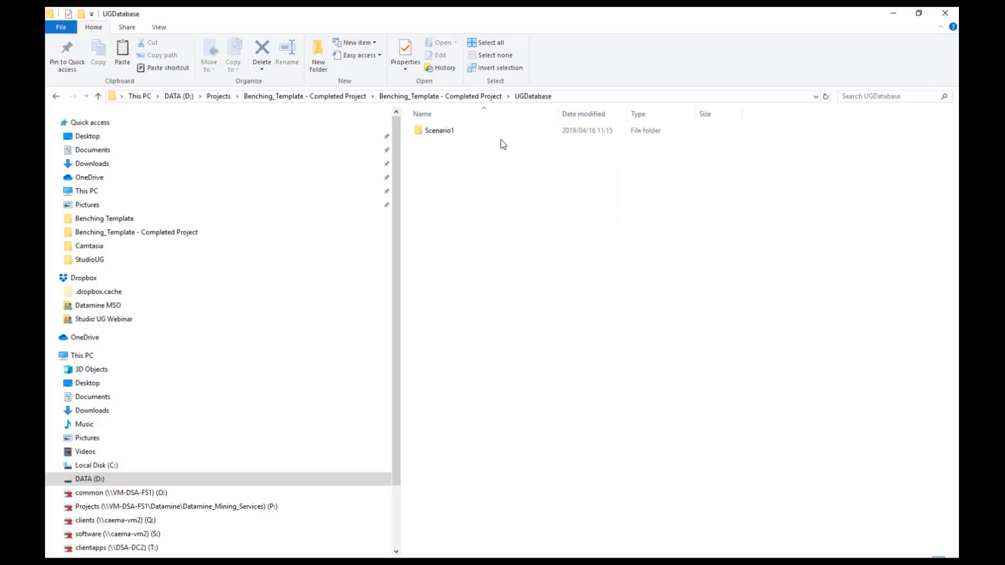
{"action": "double_click", "coordinate": [464, 134]}
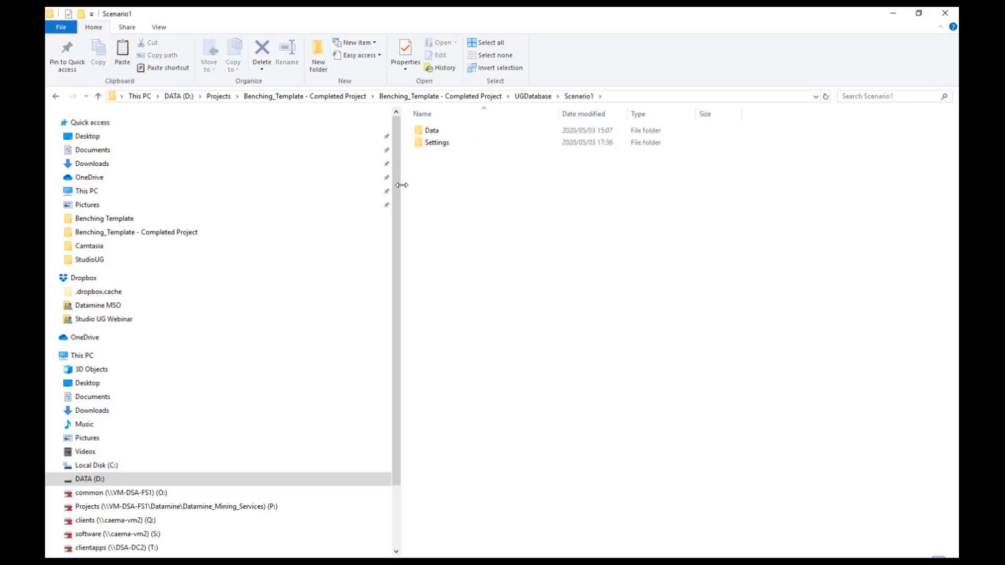
{"action": "left_click_drag", "start_coordinate": [401, 181], "coordinate": [206, 178]}
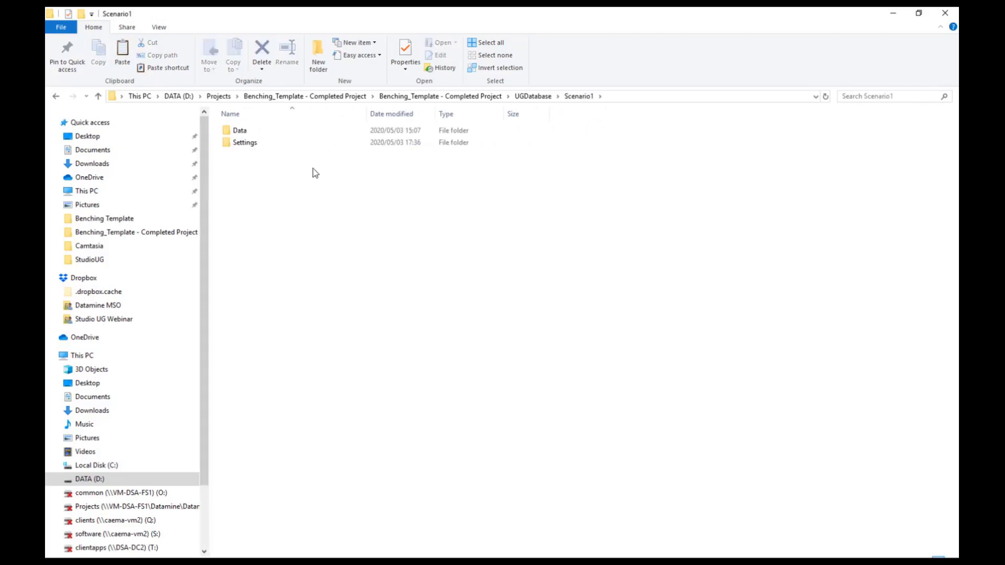
{"action": "double_click", "coordinate": [295, 147]}
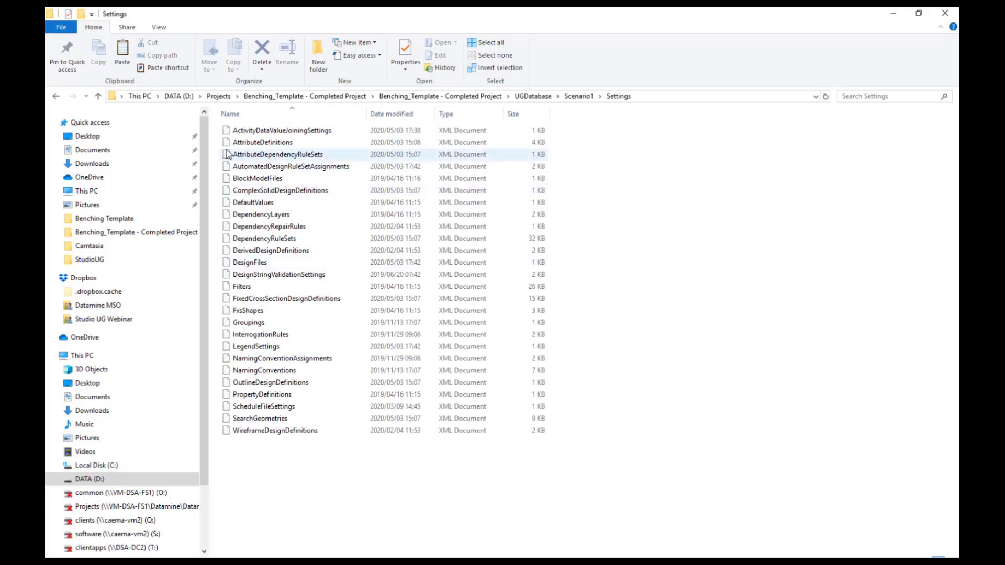
- Load the wf_der, wf_fxs and wf_wfm solids files from Scenario1's Data\Solids folder into the Studio UG 3D view
{"action": "left_click", "coordinate": [55, 96]}
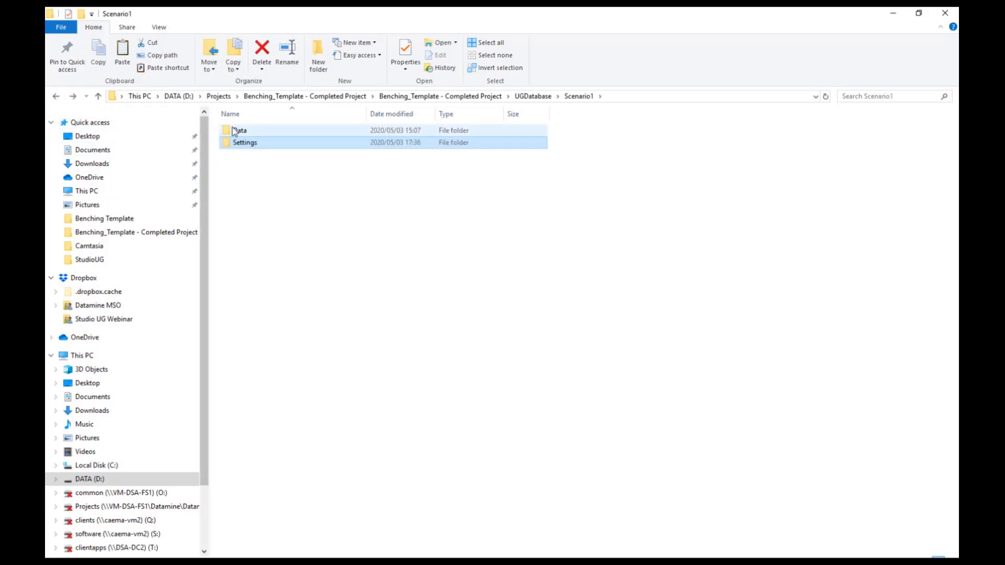
{"action": "double_click", "coordinate": [290, 135]}
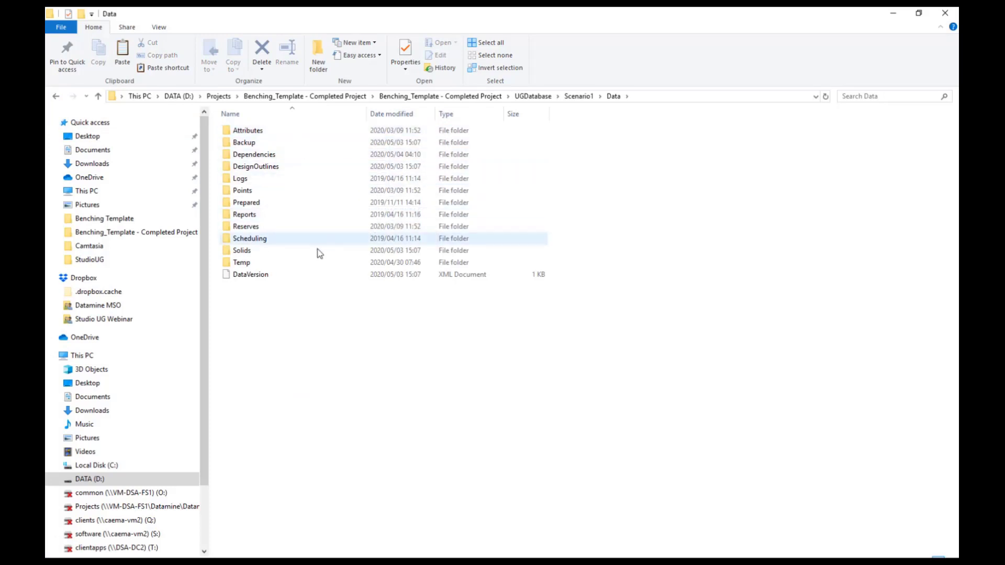
{"action": "double_click", "coordinate": [297, 253]}
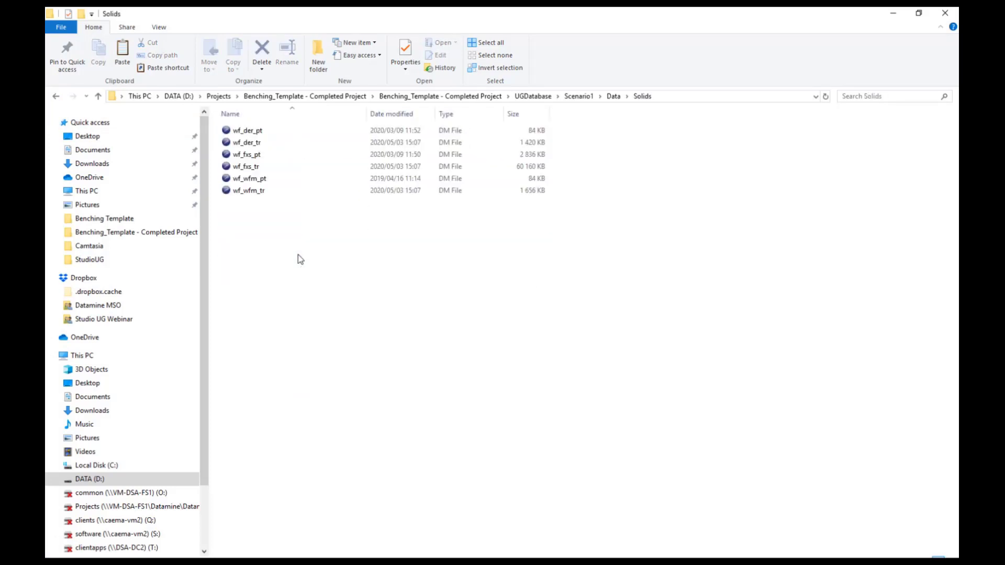
{"action": "left_click_drag", "start_coordinate": [325, 305], "coordinate": [587, 232]}
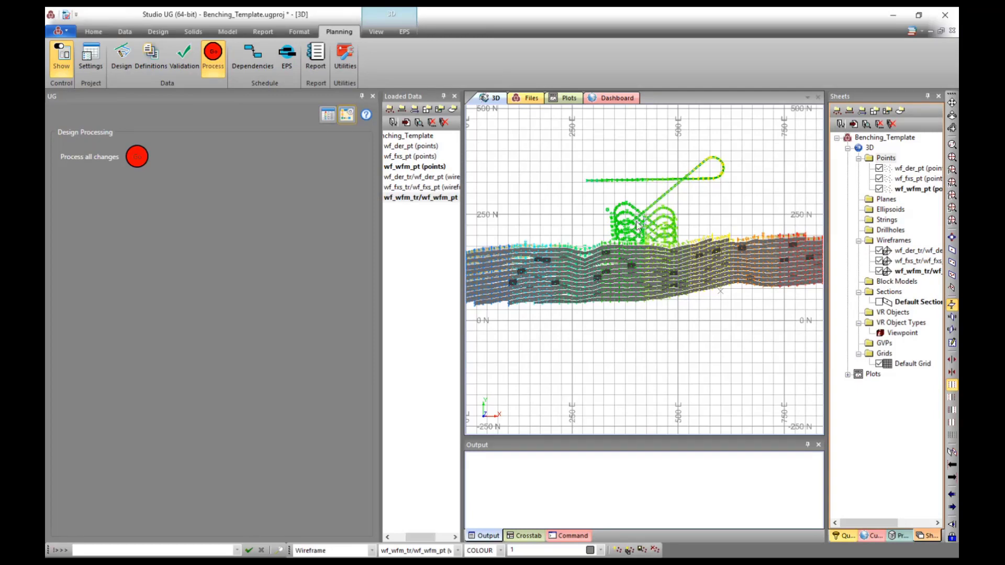
- Hide the wf_der_pt, wf_fxs_pt and wf_wfm_pt points in the 3D view
{"action": "left_click", "coordinate": [880, 169]}
{"action": "left_click", "coordinate": [879, 178]}
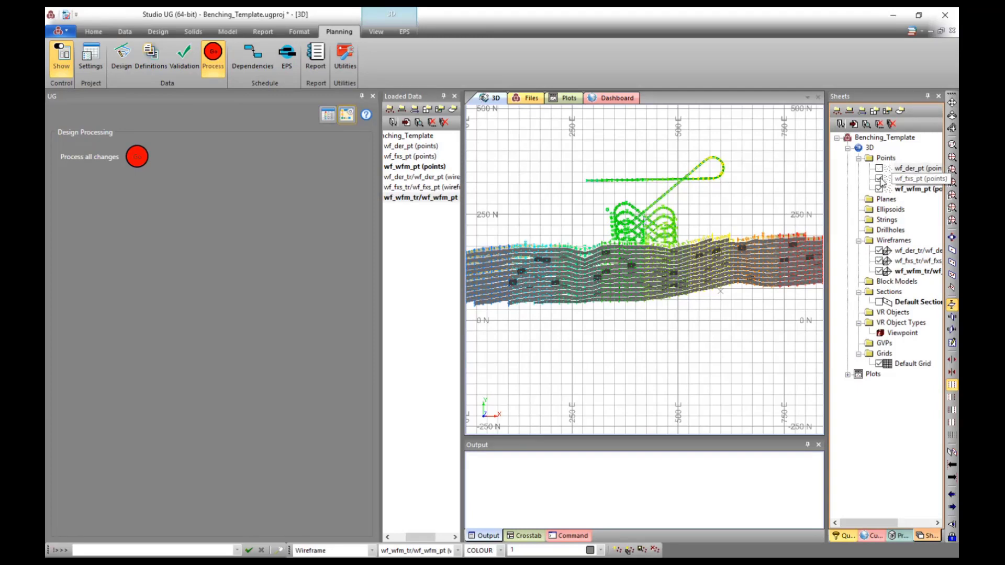
{"action": "left_click", "coordinate": [880, 189]}
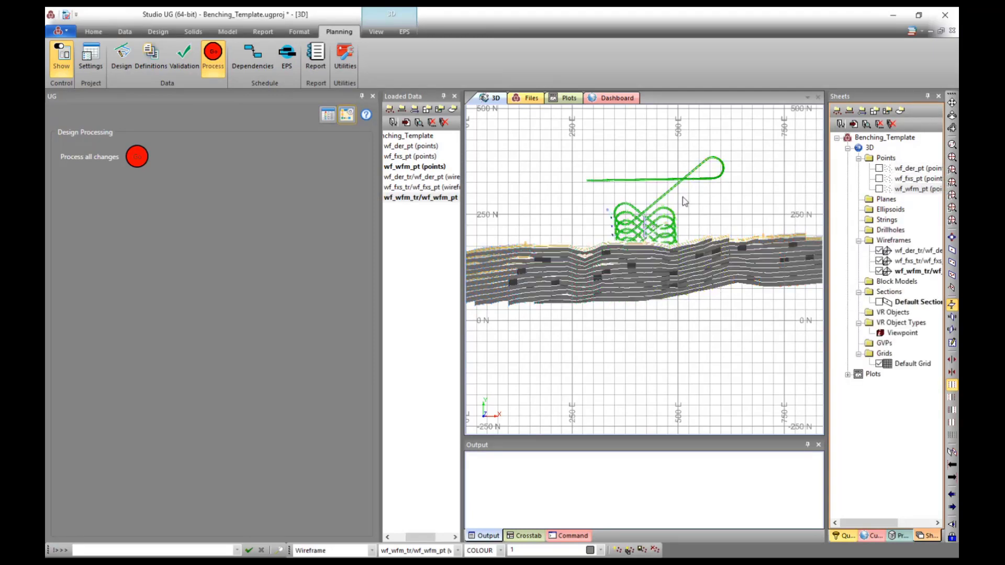
- Examine the decline, ventilation and stope wireframes in 3D from several angles and close up, and hide the default grid
{"action": "scroll", "coordinate": [684, 199], "scroll_direction": "down", "scroll_amount": 2}
{"action": "scroll", "coordinate": [682, 196], "scroll_direction": "up", "scroll_amount": 2}
{"action": "left_click_drag", "start_coordinate": [651, 246], "coordinate": [520, 197]}
{"action": "scroll", "coordinate": [529, 183], "scroll_direction": "up", "scroll_amount": 3}
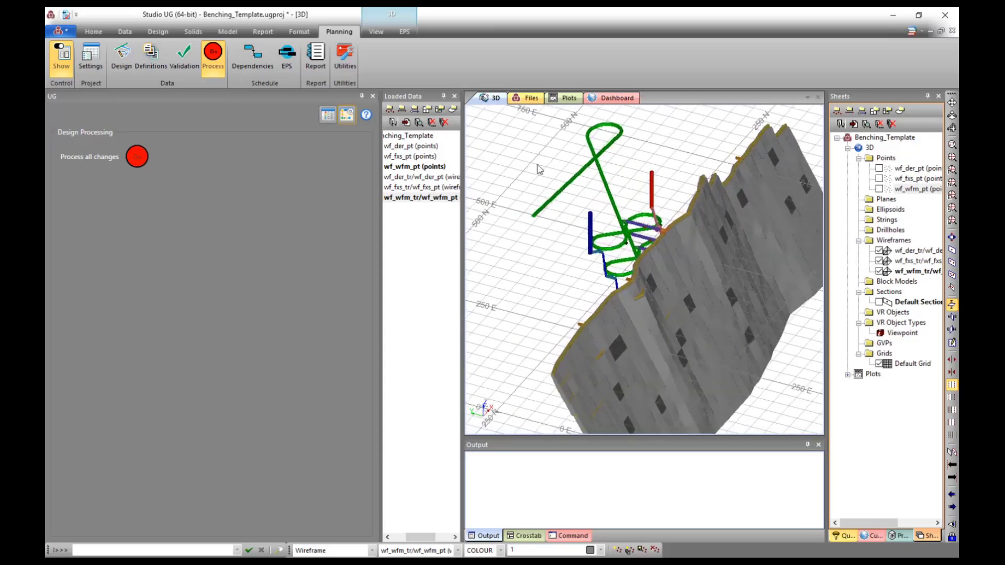
{"action": "scroll", "coordinate": [686, 218], "scroll_direction": "up", "scroll_amount": 1}
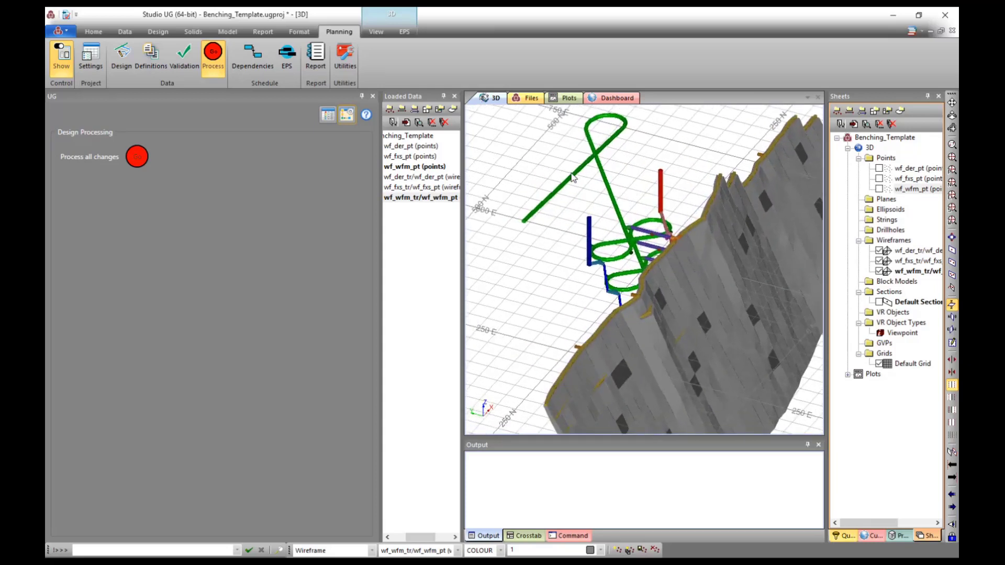
{"action": "scroll", "coordinate": [574, 177], "scroll_direction": "up", "scroll_amount": 2}
{"action": "scroll", "coordinate": [527, 207], "scroll_direction": "up", "scroll_amount": 1}
{"action": "scroll", "coordinate": [513, 239], "scroll_direction": "up", "scroll_amount": 4}
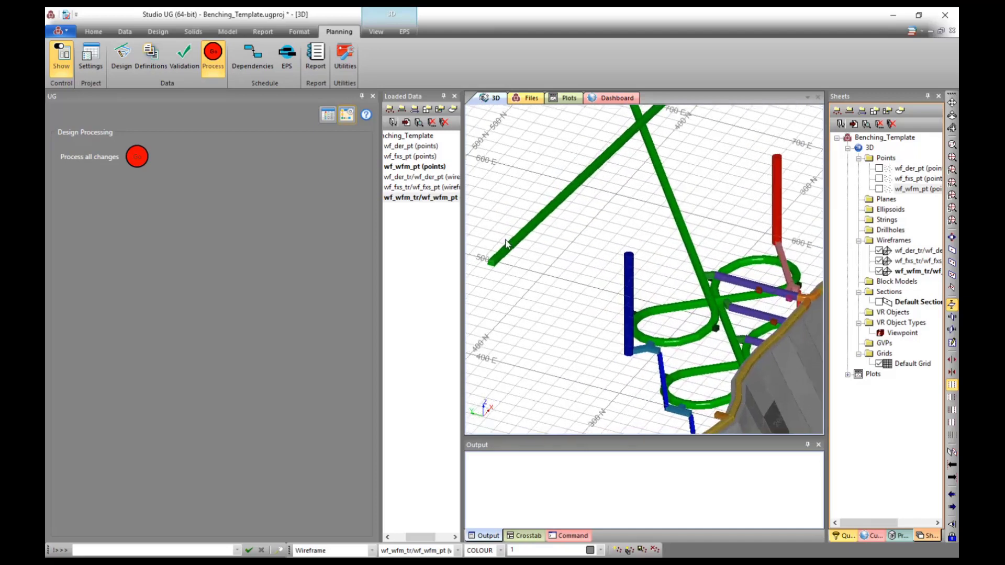
{"action": "scroll", "coordinate": [570, 225], "scroll_direction": "up", "scroll_amount": 1}
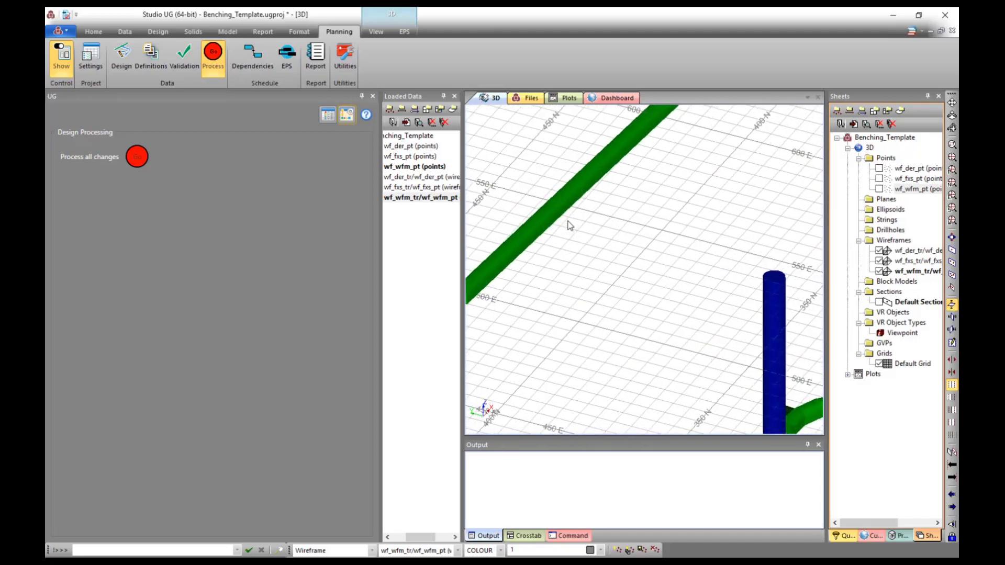
{"action": "scroll", "coordinate": [570, 225], "scroll_direction": "down", "scroll_amount": 5}
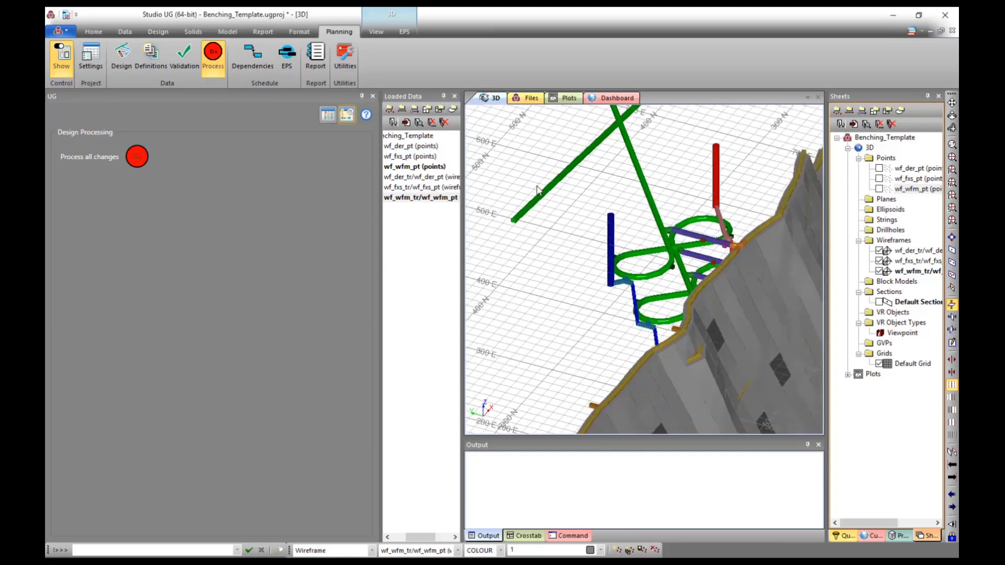
{"action": "scroll", "coordinate": [537, 191], "scroll_direction": "down", "scroll_amount": 2}
{"action": "left_click_drag", "start_coordinate": [648, 338], "coordinate": [662, 317], "text": "shift"}
{"action": "scroll", "coordinate": [629, 242], "scroll_direction": "down", "scroll_amount": 3}
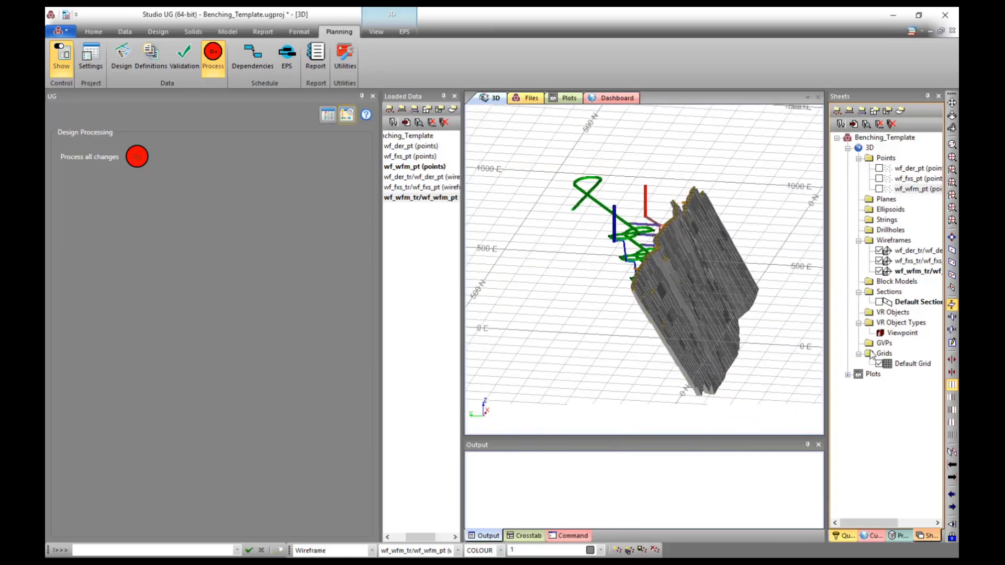
{"action": "left_click", "coordinate": [879, 363]}
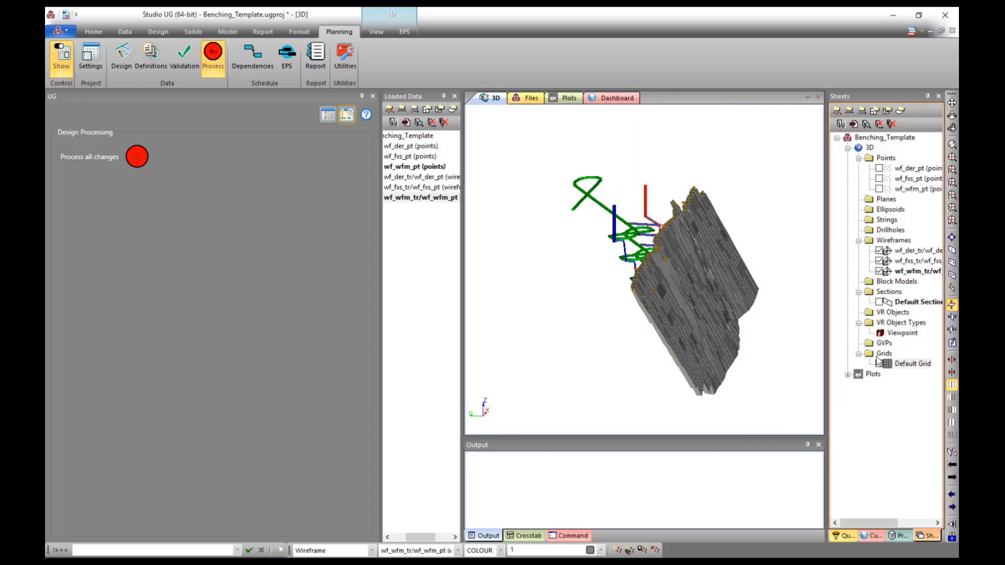
- Review the project activities in the report's data grid, including the mass, length, area and volume columns, and close the grid
{"action": "left_click", "coordinate": [316, 53]}
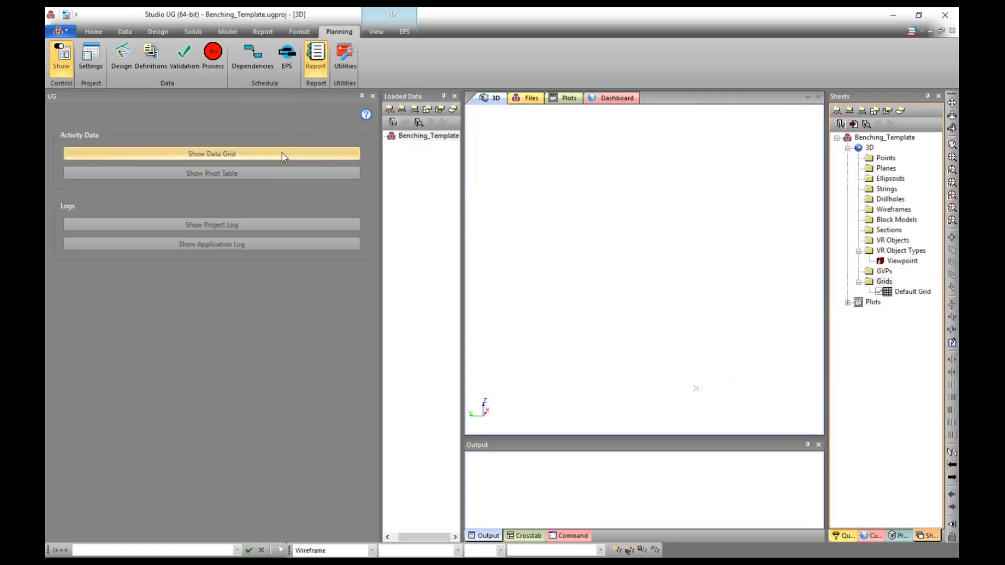
{"action": "left_click", "coordinate": [283, 157]}
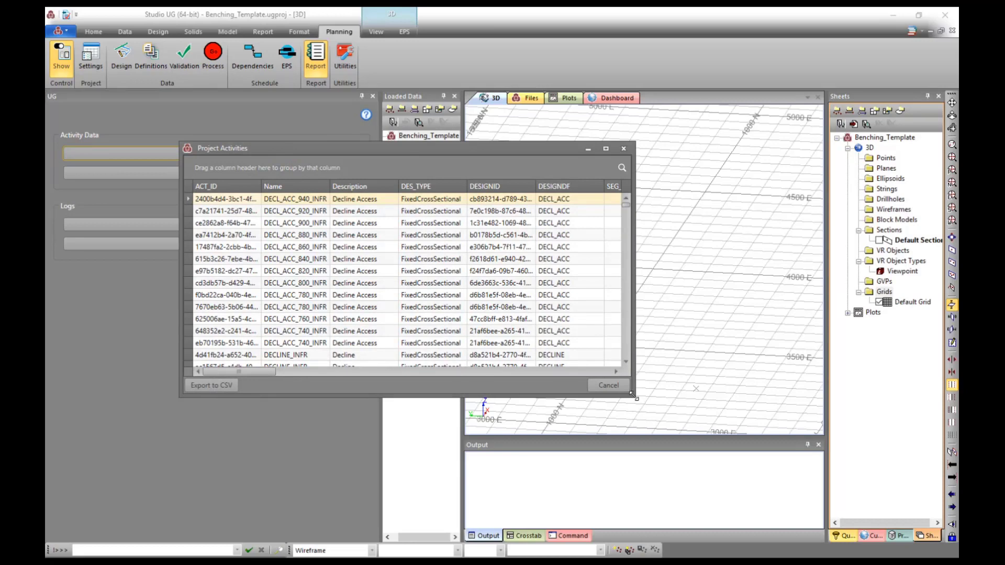
{"action": "left_click_drag", "start_coordinate": [634, 398], "coordinate": [959, 492]}
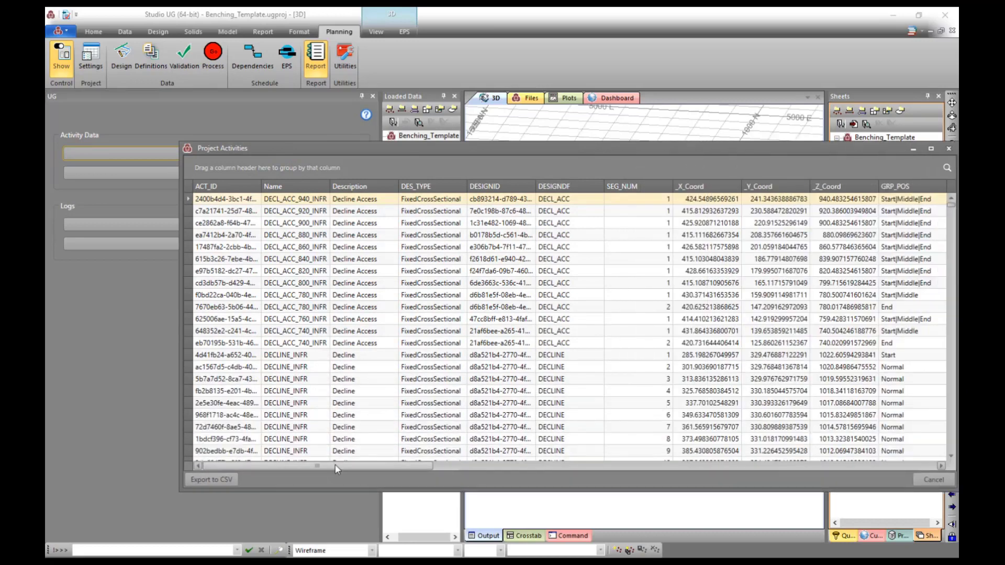
{"action": "left_click_drag", "start_coordinate": [337, 464], "coordinate": [776, 466]}
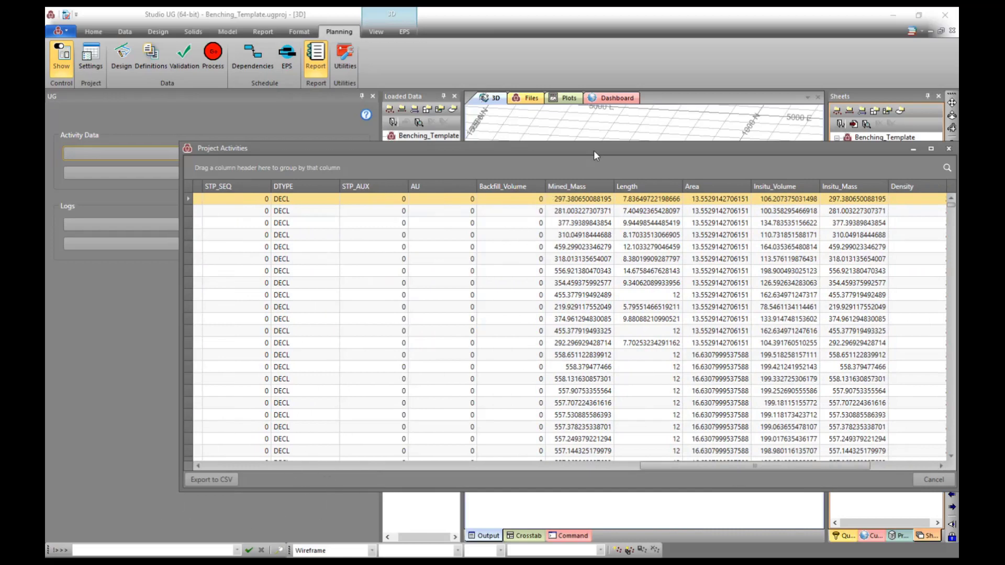
{"action": "left_click_drag", "start_coordinate": [593, 149], "coordinate": [513, 103]}
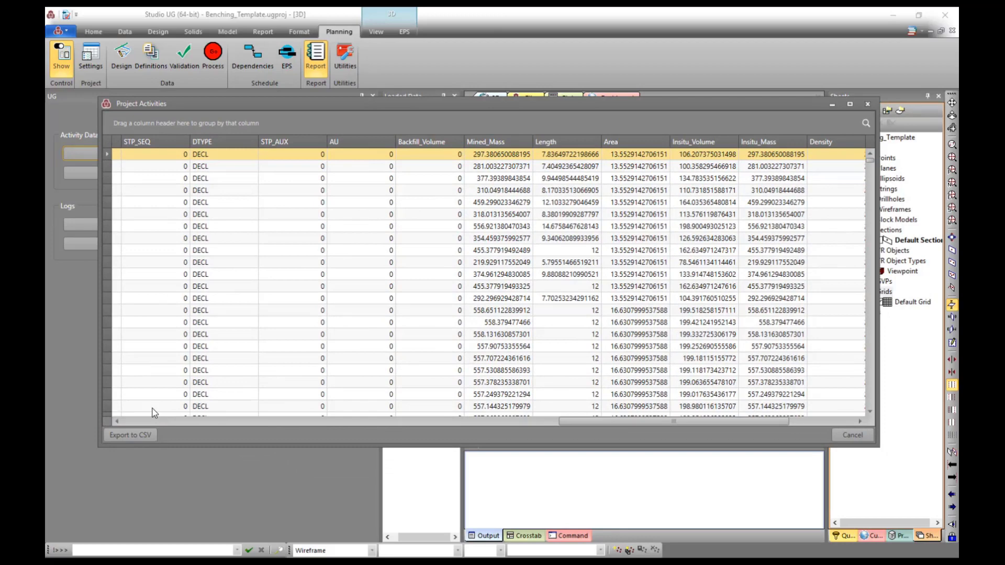
{"action": "left_click", "coordinate": [860, 439]}
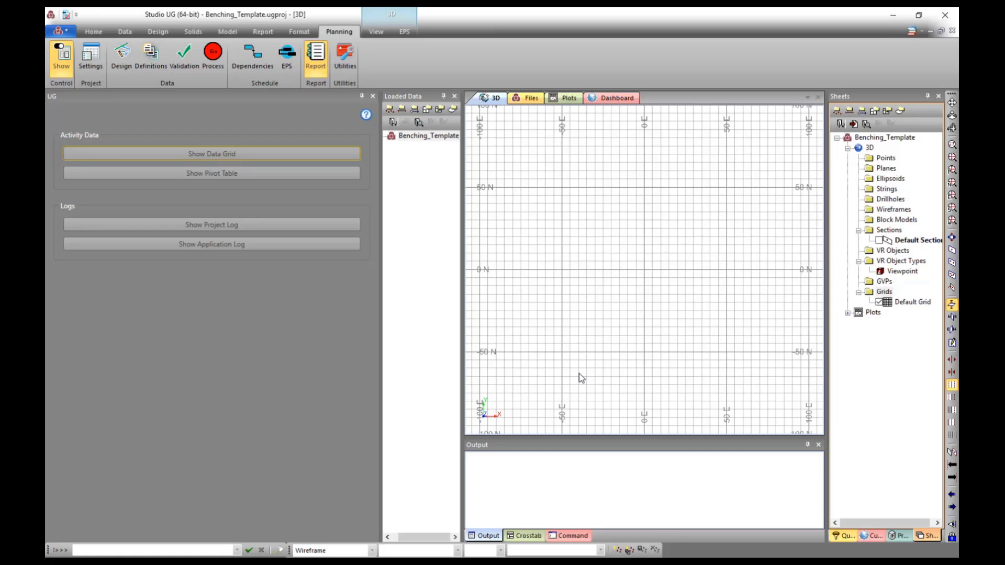
- Load the dependency data for scheduling and orbit the 3D view to inspect the dependencies across the stopes and development
{"action": "left_click", "coordinate": [253, 67]}
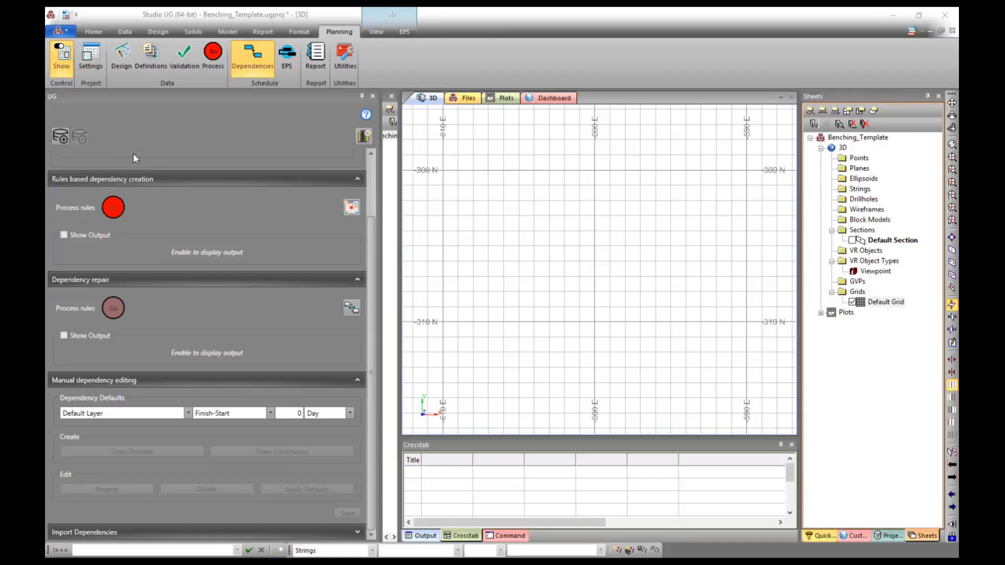
{"action": "left_click", "coordinate": [64, 136]}
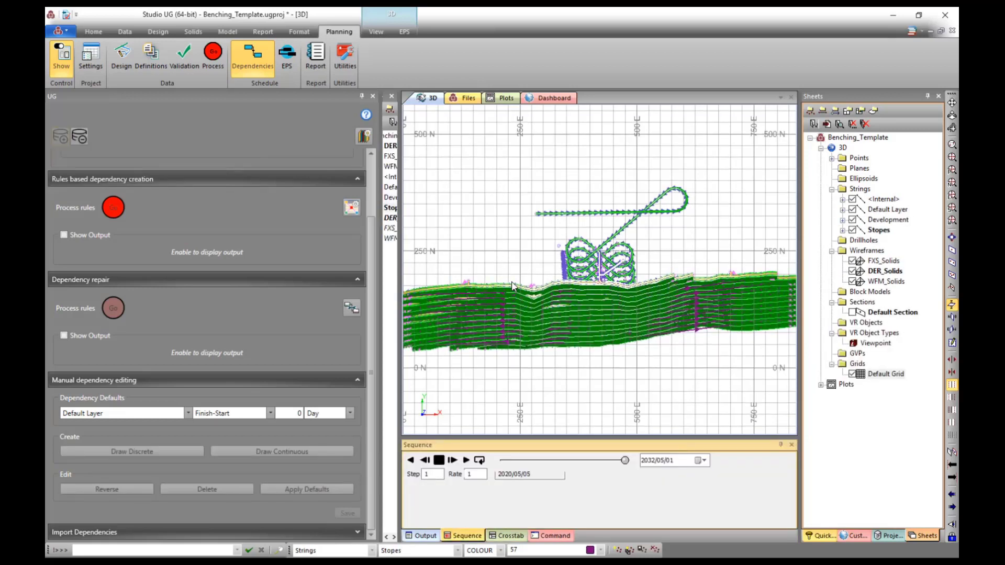
{"action": "left_click_drag", "start_coordinate": [524, 295], "coordinate": [531, 242]}
{"action": "left_click_drag", "start_coordinate": [526, 297], "coordinate": [560, 303]}
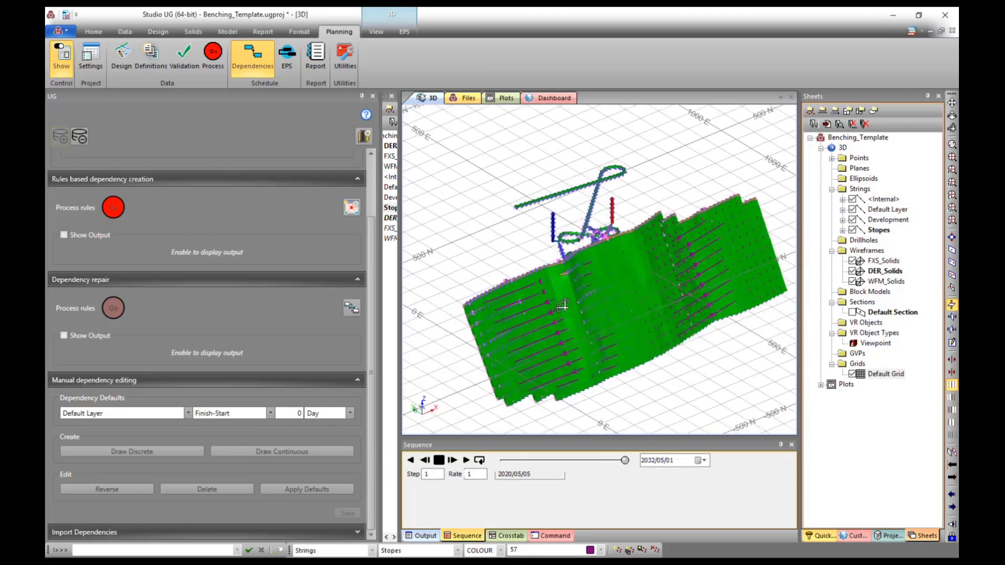
- Lower the opacity of the FXS_Solids wireframe to about 20 percent
{"action": "double_click", "coordinate": [887, 261]}
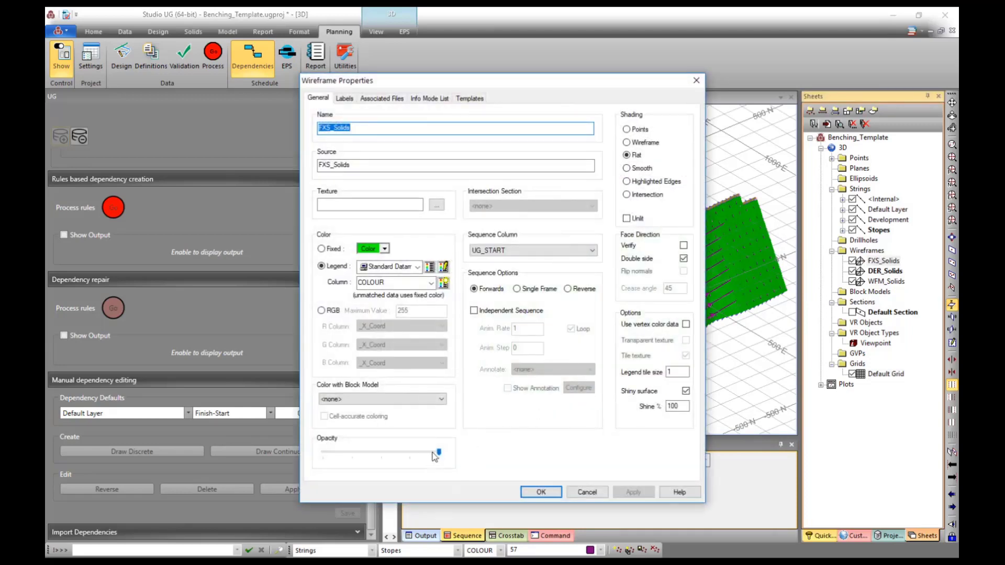
{"action": "left_click_drag", "start_coordinate": [439, 451], "coordinate": [345, 453]}
{"action": "left_click", "coordinate": [647, 494]}
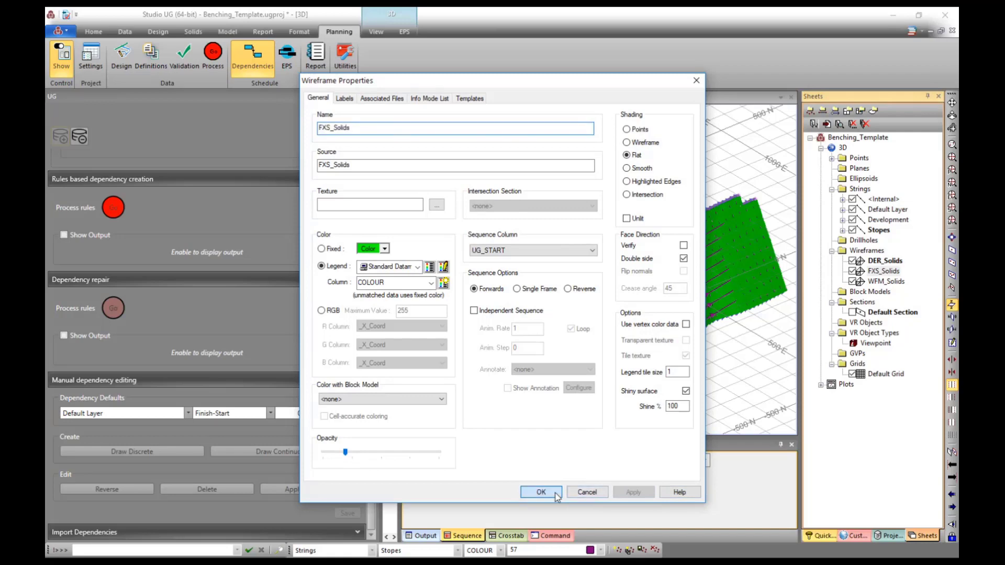
{"action": "left_click", "coordinate": [540, 492]}
- Lower the opacity of the DER_Solids wireframe to about 15 percent
{"action": "double_click", "coordinate": [889, 261]}
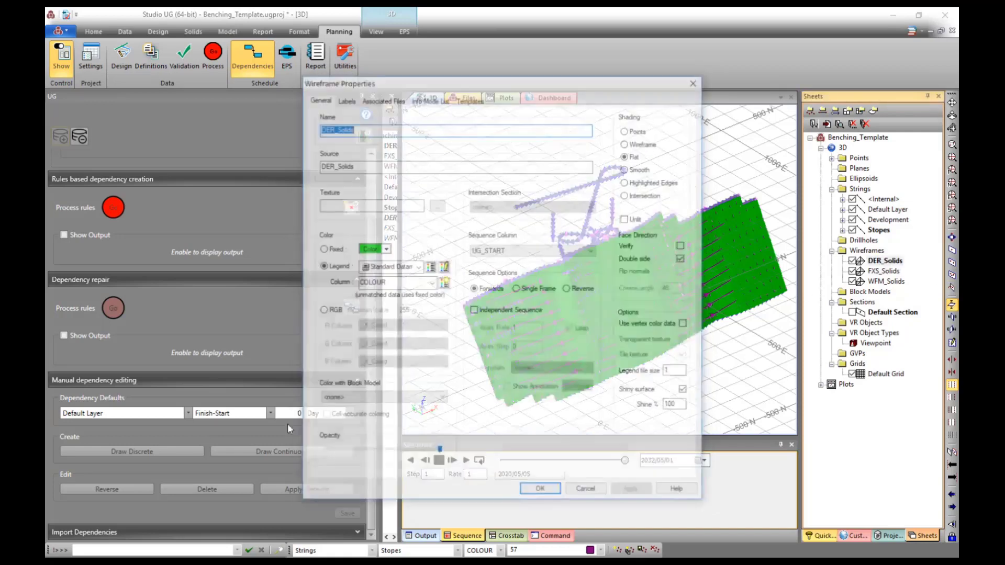
{"action": "left_click_drag", "start_coordinate": [439, 452], "coordinate": [339, 453]}
{"action": "left_click", "coordinate": [633, 492]}
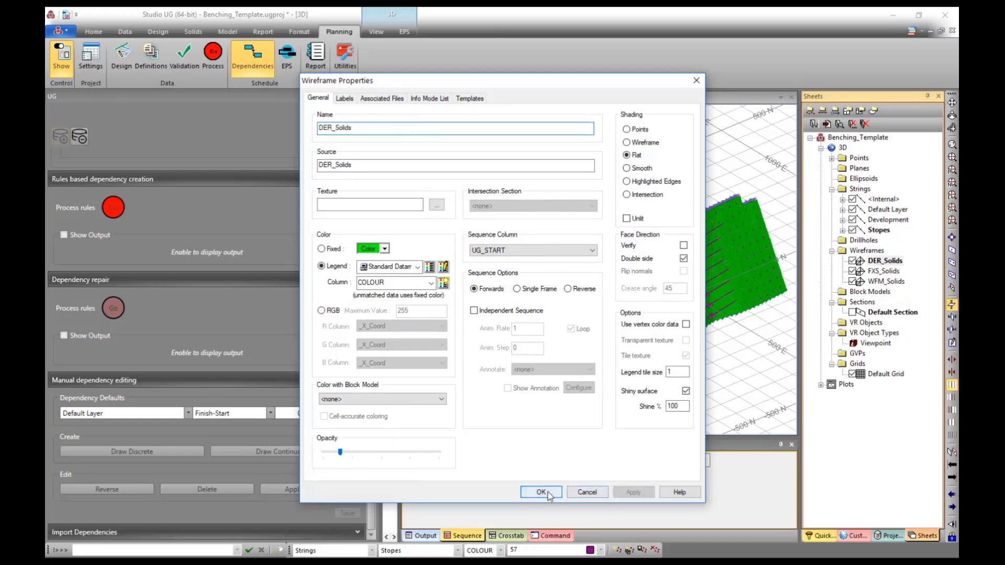
{"action": "left_click", "coordinate": [540, 492]}
- Lower the opacity of the WFM_Solids wireframe to about 15 percent
{"action": "double_click", "coordinate": [885, 282]}
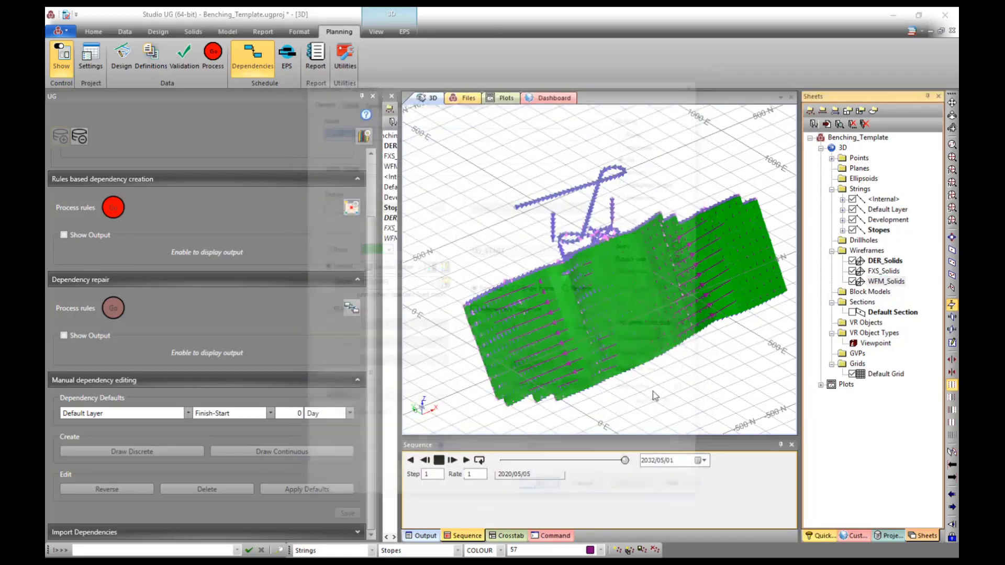
{"action": "left_click_drag", "start_coordinate": [441, 453], "coordinate": [339, 453]}
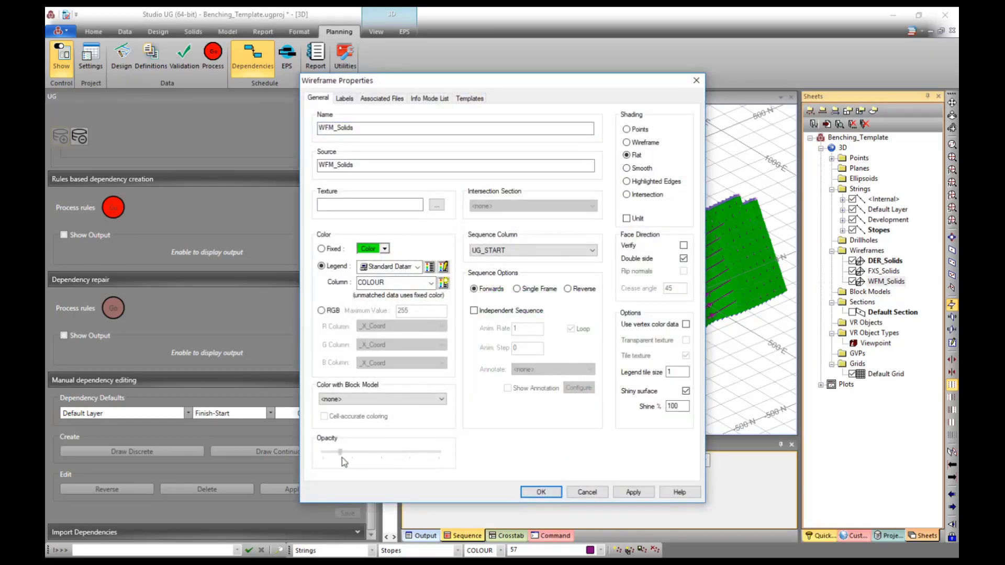
{"action": "left_click", "coordinate": [634, 492]}
{"action": "left_click", "coordinate": [540, 492]}
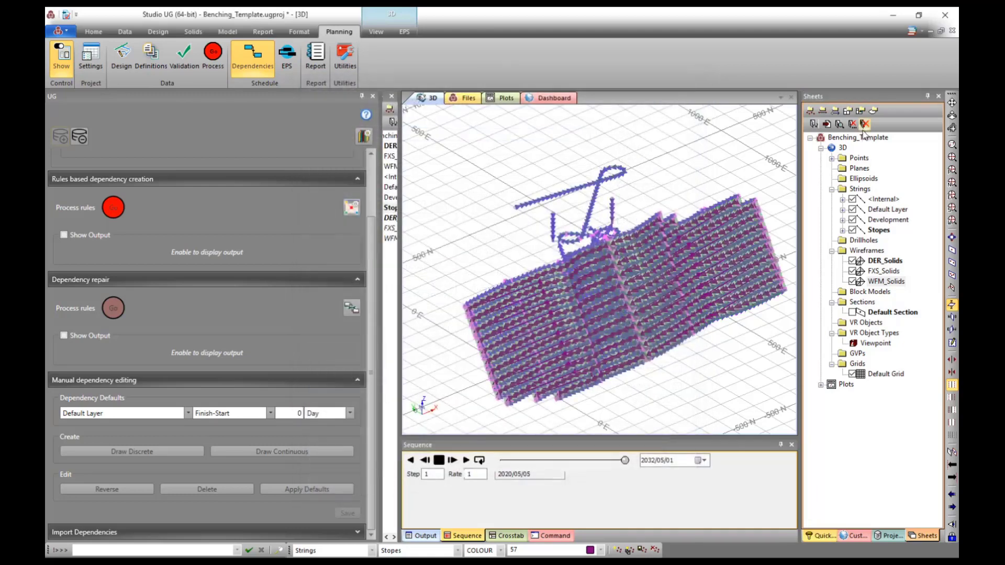
- Hide the <Internal> strings and the Default Grid in the 3D view
{"action": "left_click", "coordinate": [853, 200]}
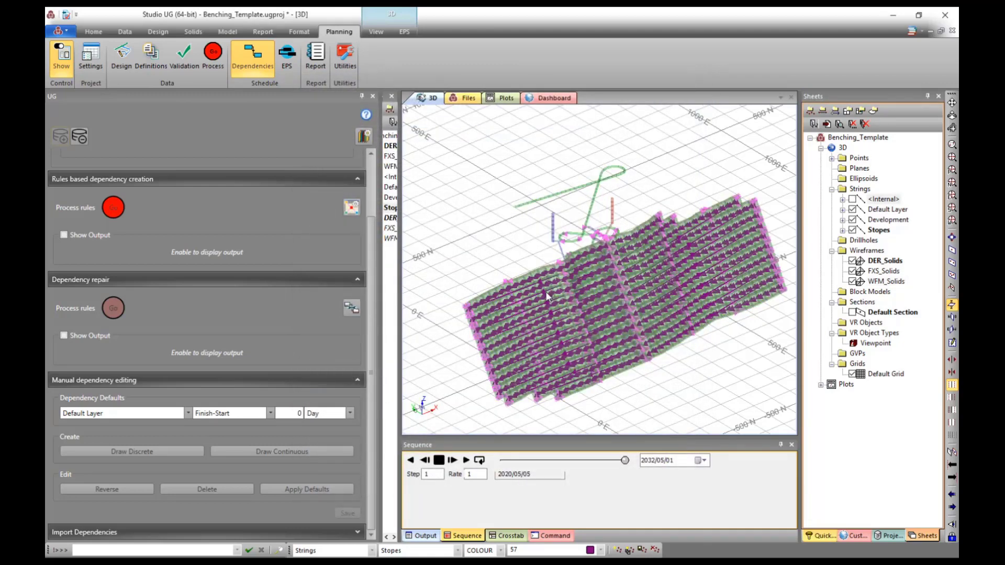
{"action": "left_click_drag", "start_coordinate": [525, 317], "coordinate": [587, 314]}
{"action": "scroll", "coordinate": [602, 295], "scroll_direction": "up", "scroll_amount": 6}
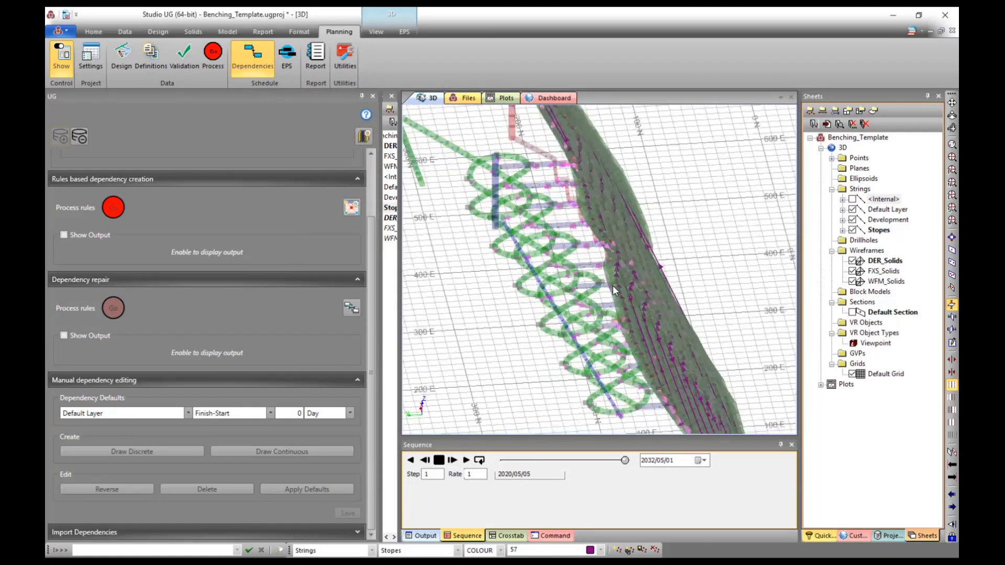
{"action": "scroll", "coordinate": [610, 273], "scroll_direction": "up", "scroll_amount": 2}
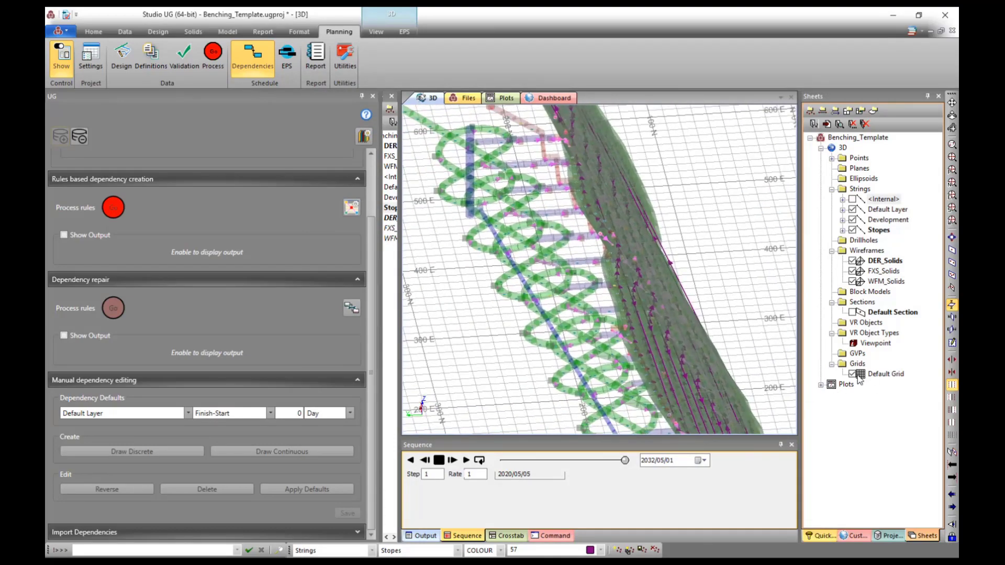
{"action": "left_click", "coordinate": [851, 374]}
- Inspect the dependency links and direction arrows between the level accesses, vertical development and stopes, then across the whole design
{"action": "scroll", "coordinate": [660, 306], "scroll_direction": "up", "scroll_amount": 2}
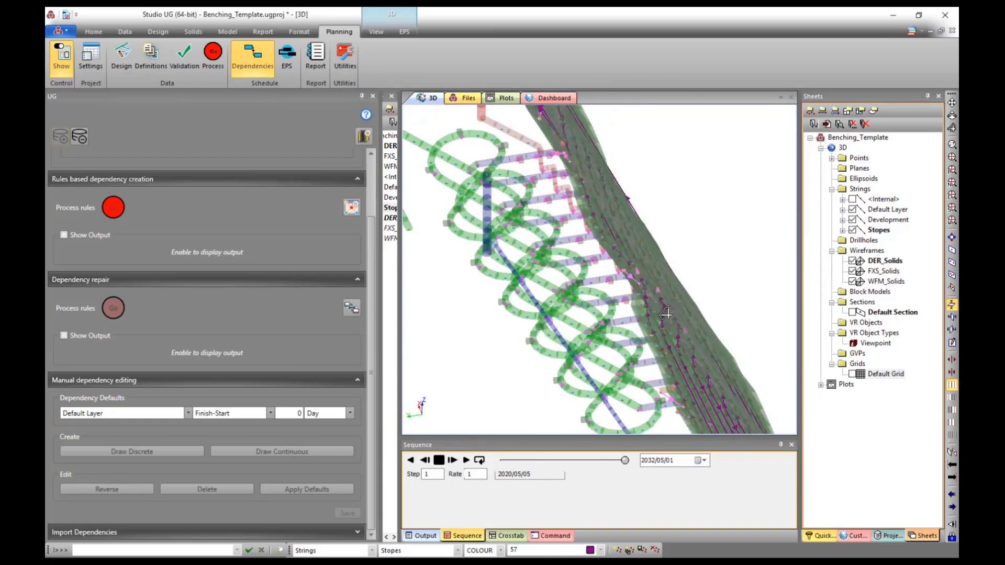
{"action": "scroll", "coordinate": [536, 176], "scroll_direction": "up", "scroll_amount": 2}
{"action": "scroll", "coordinate": [536, 175], "scroll_direction": "up", "scroll_amount": 6}
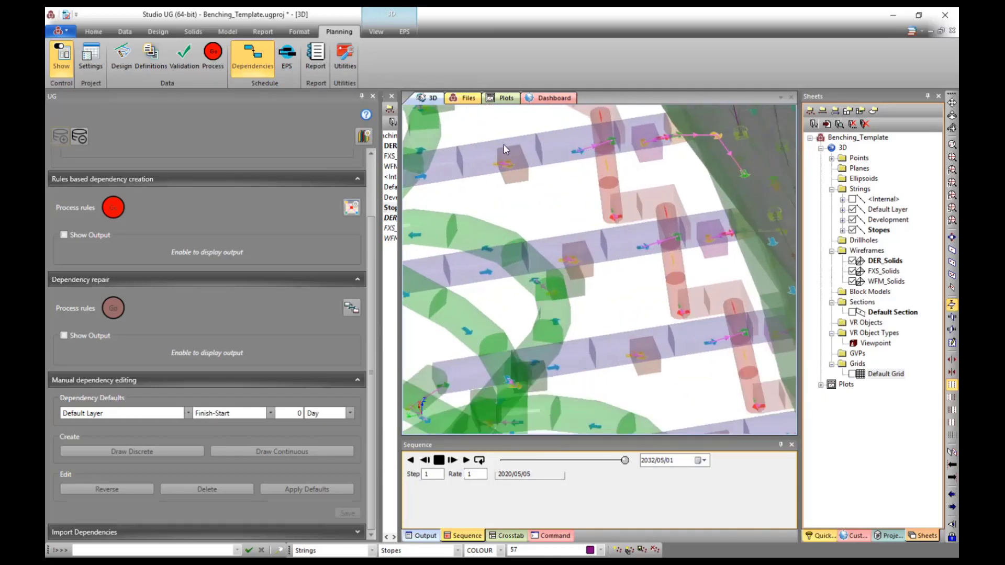
{"action": "scroll", "coordinate": [501, 156], "scroll_direction": "up", "scroll_amount": 2}
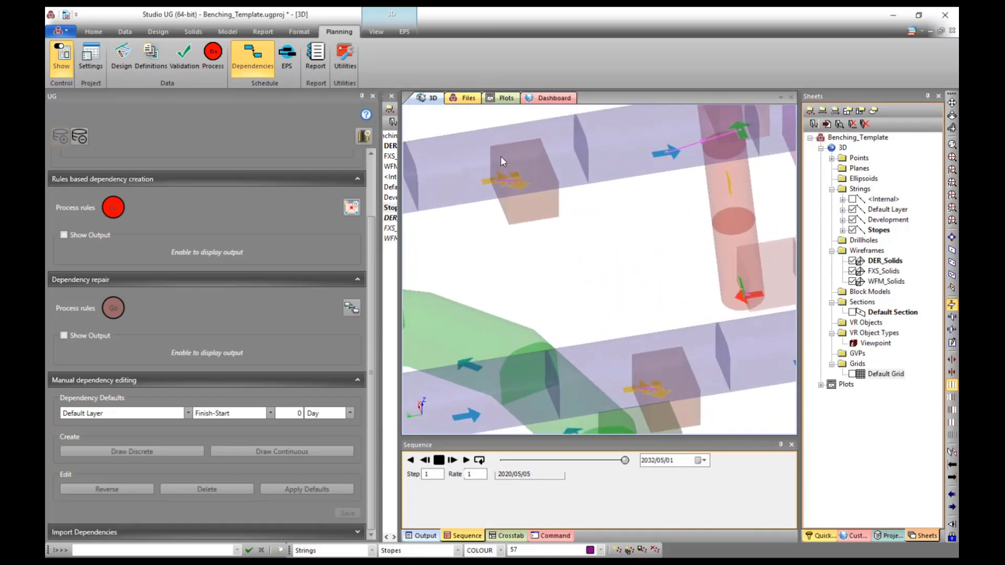
{"action": "scroll", "coordinate": [500, 156], "scroll_direction": "down", "scroll_amount": 10}
{"action": "left_click_drag", "start_coordinate": [499, 152], "coordinate": [550, 160]}
{"action": "scroll", "coordinate": [550, 160], "scroll_direction": "up", "scroll_amount": 6}
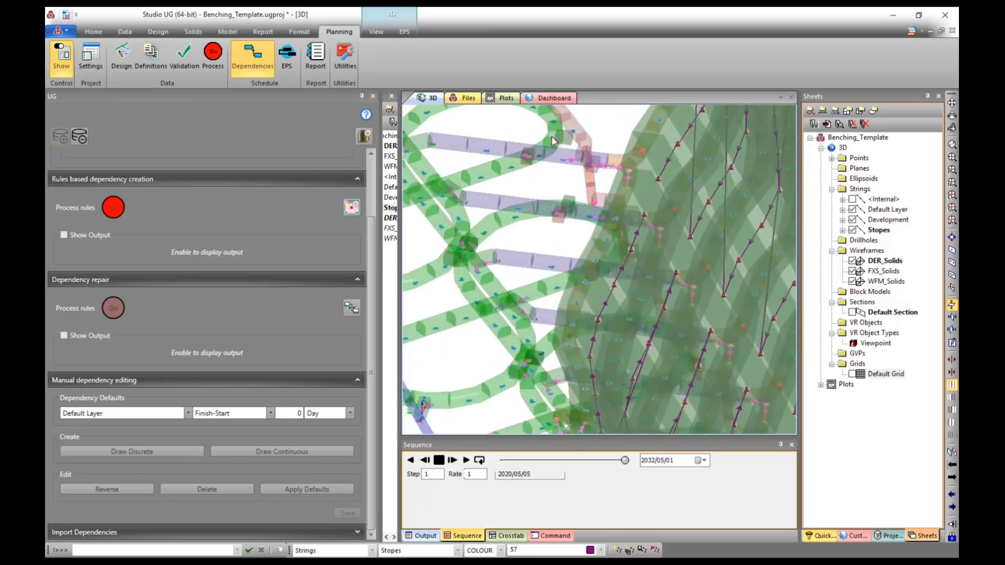
{"action": "scroll", "coordinate": [611, 171], "scroll_direction": "up", "scroll_amount": 5}
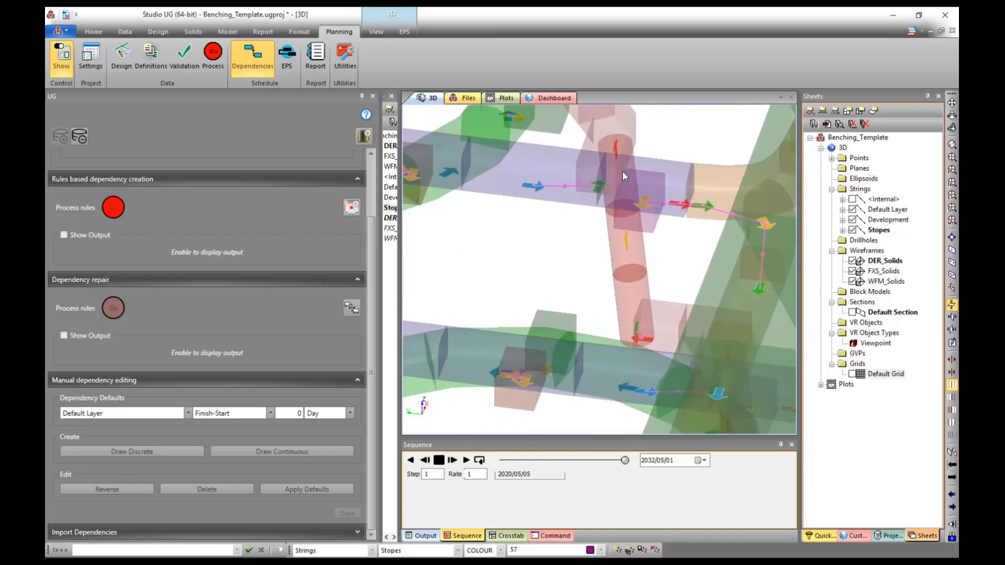
{"action": "left_click_drag", "start_coordinate": [615, 186], "coordinate": [603, 180]}
{"action": "scroll", "coordinate": [529, 117], "scroll_direction": "up", "scroll_amount": 6}
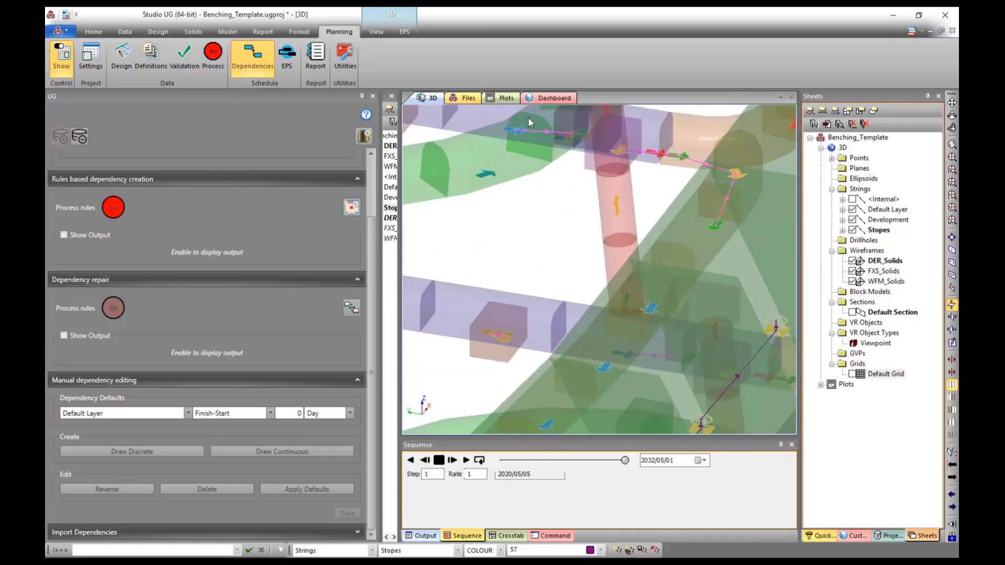
{"action": "left_click_drag", "start_coordinate": [541, 112], "coordinate": [561, 165]}
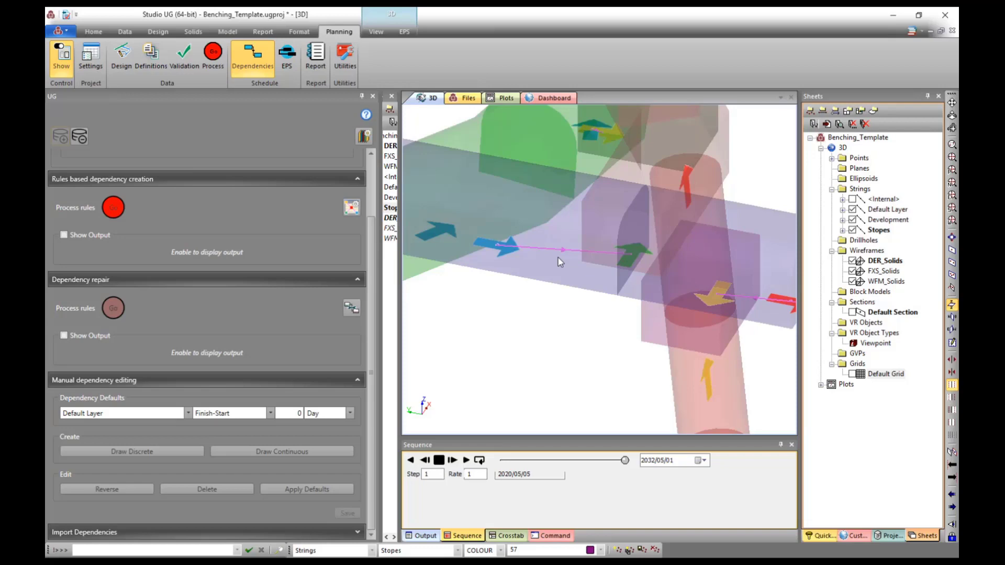
{"action": "scroll", "coordinate": [561, 193], "scroll_direction": "down", "scroll_amount": 10}
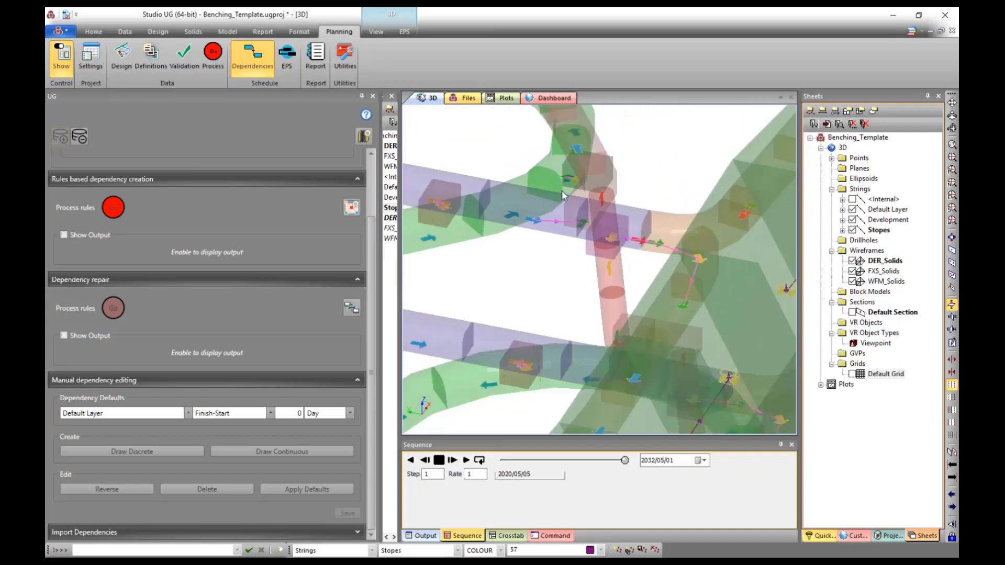
{"action": "scroll", "coordinate": [561, 191], "scroll_direction": "down", "scroll_amount": 10}
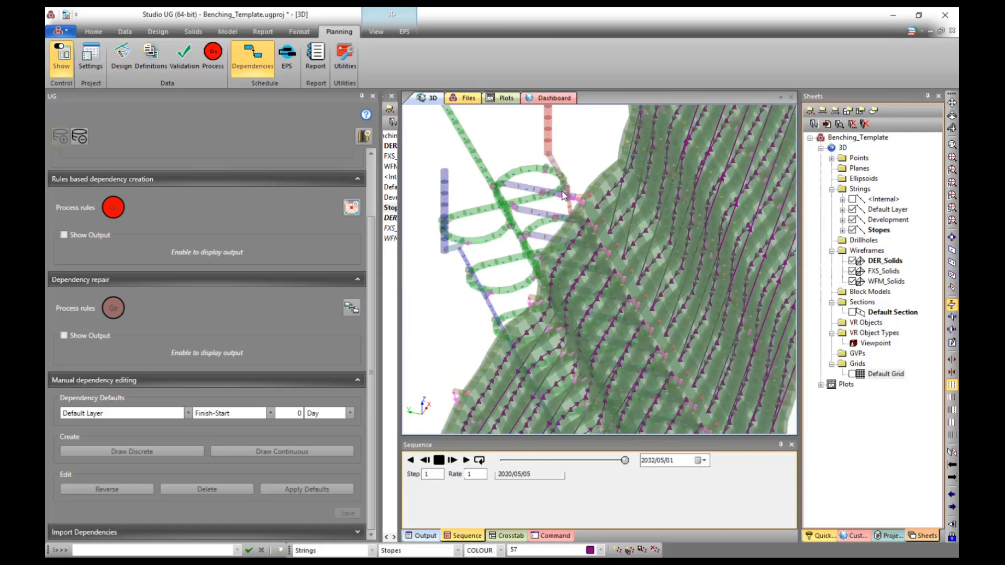
{"action": "scroll", "coordinate": [563, 195], "scroll_direction": "down", "scroll_amount": 2}
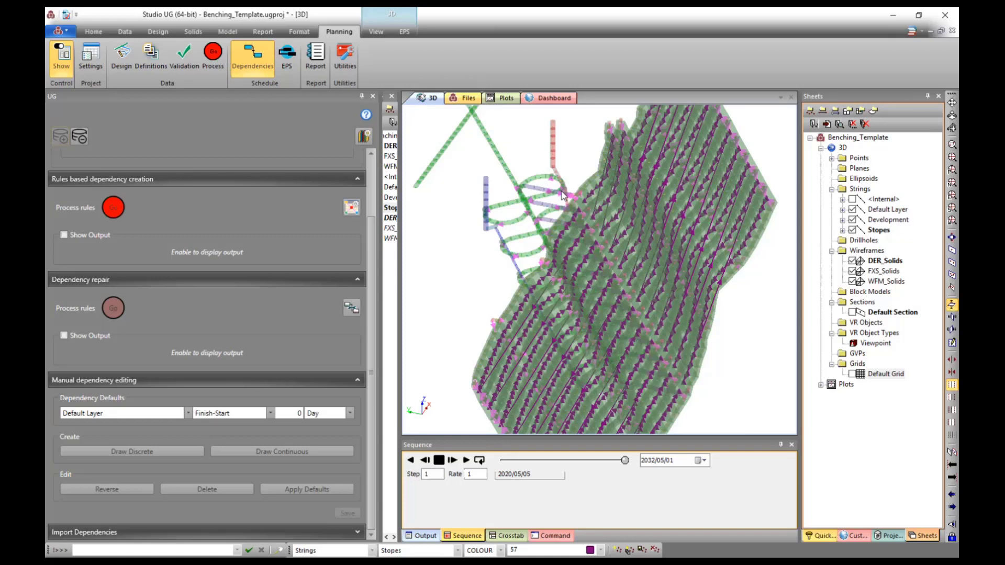
- Open the dependency rules and review the spatial based rule sets and the attribute based STP_Last_First rule
{"action": "left_click", "coordinate": [352, 208]}
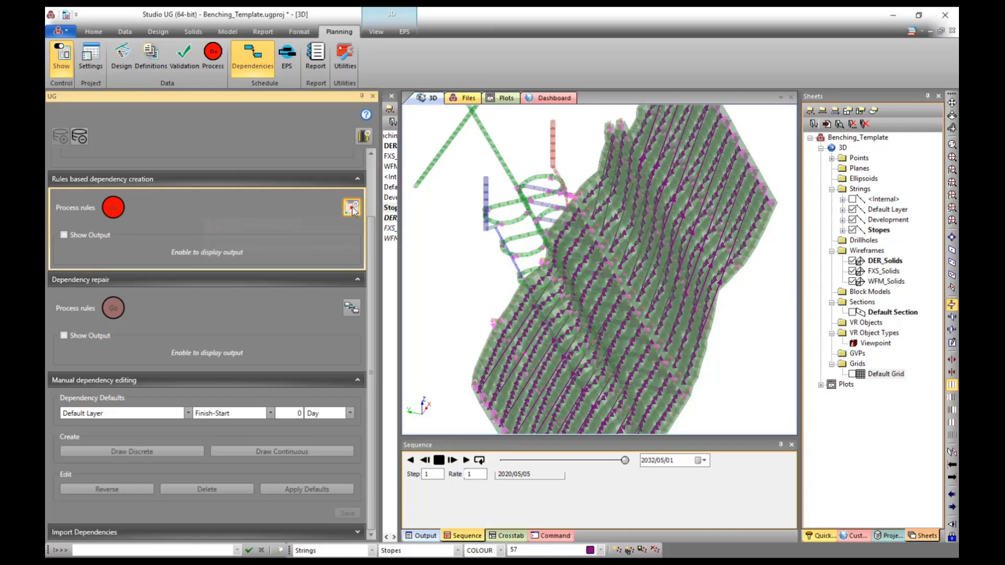
{"action": "left_click", "coordinate": [351, 208]}
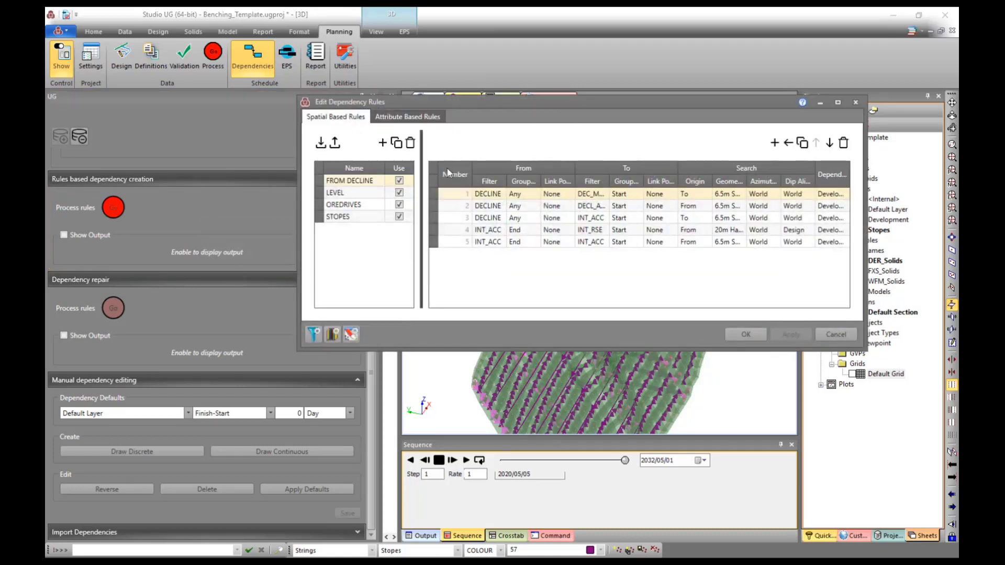
{"action": "left_click_drag", "start_coordinate": [599, 102], "coordinate": [548, 98]}
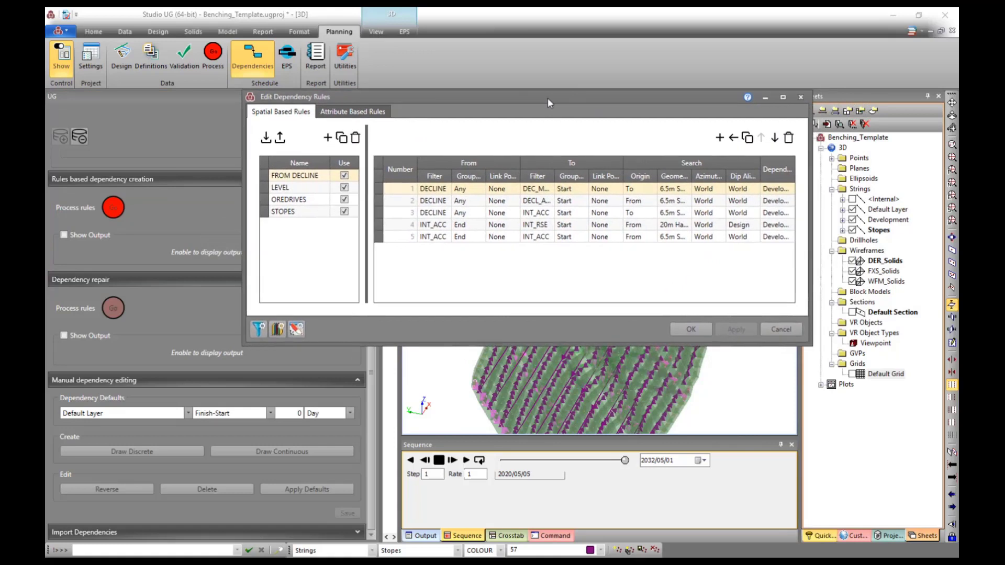
{"action": "left_click", "coordinate": [372, 115]}
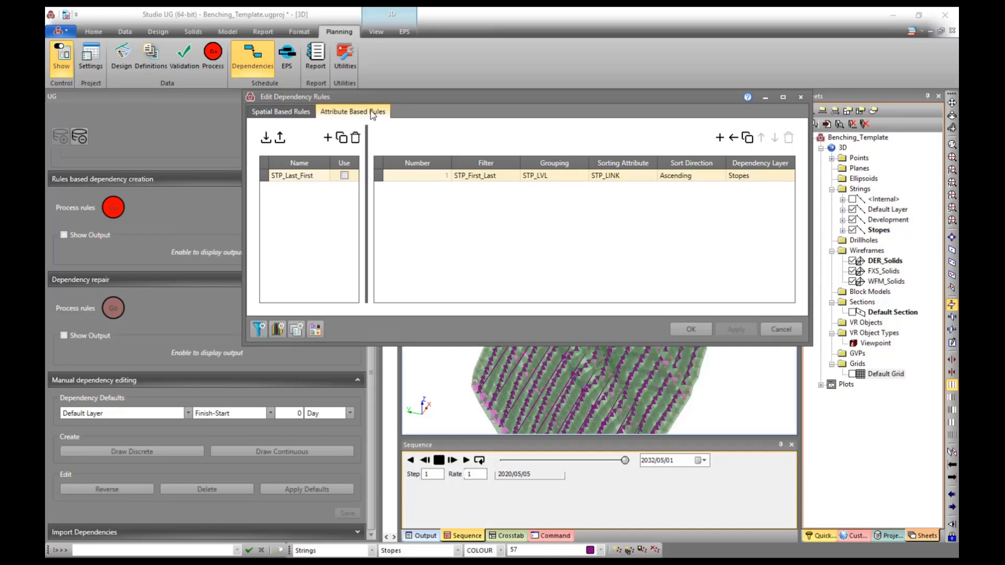
{"action": "left_click", "coordinate": [277, 113]}
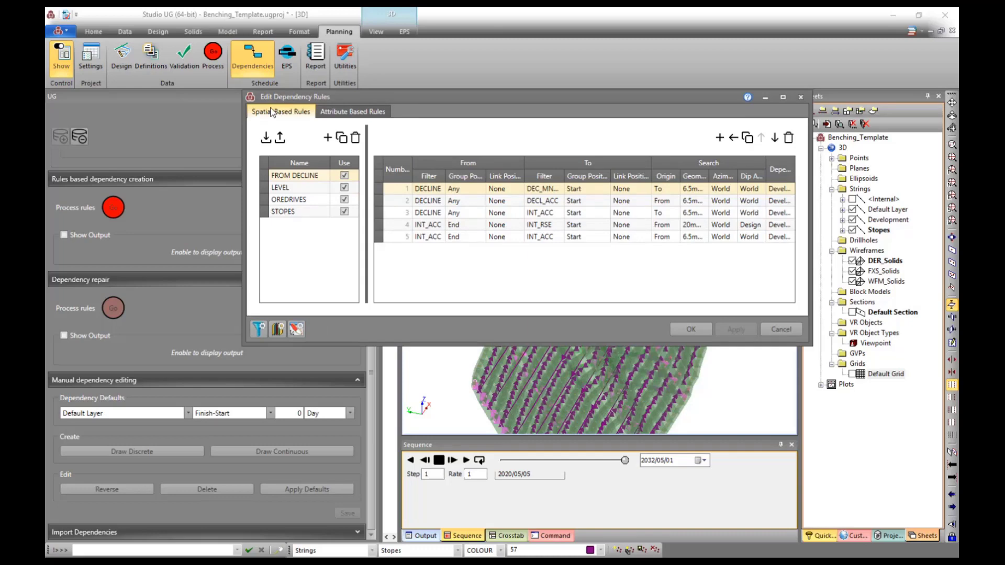
- Review the search geometries available to the spatial rules and close the dependency rules without making changes
{"action": "left_click", "coordinate": [296, 330]}
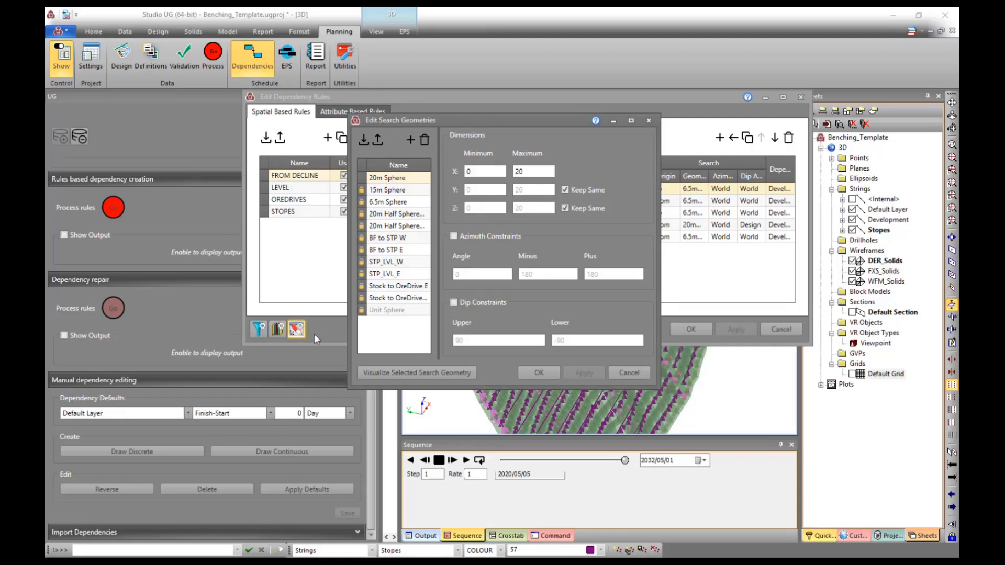
{"action": "left_click", "coordinate": [643, 373]}
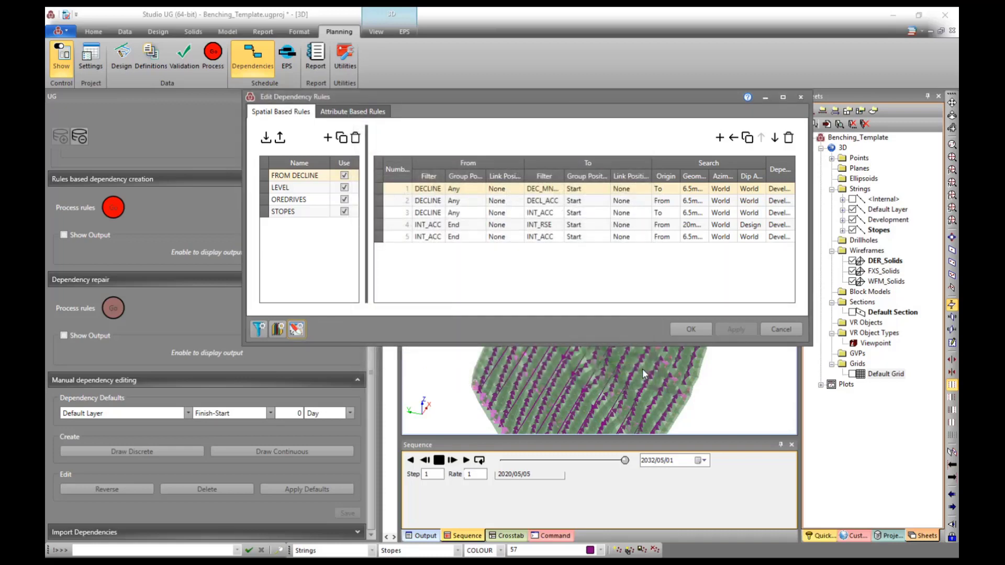
{"action": "left_click", "coordinate": [780, 329]}
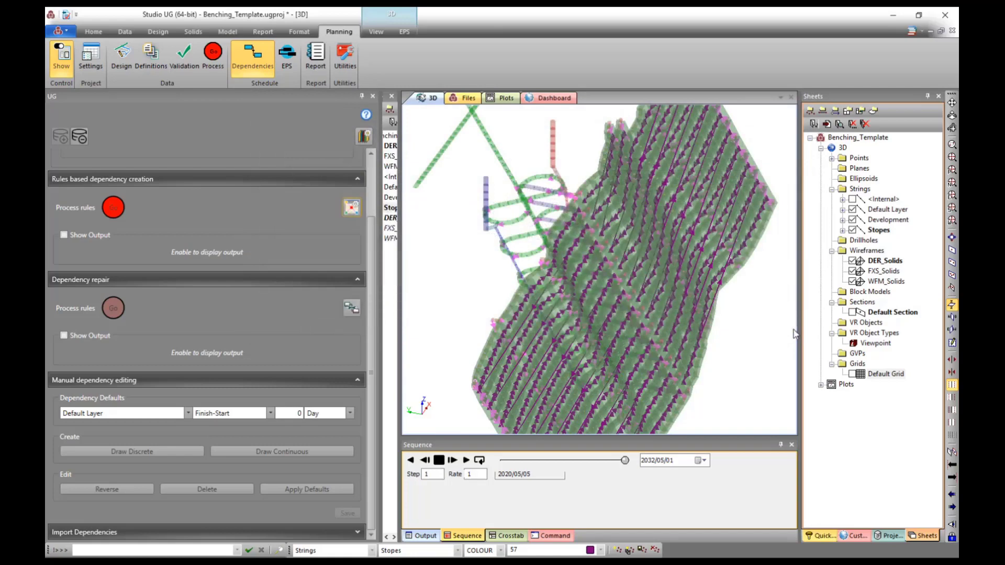
- Examine the dependencies around the decline and the uppermost level access junction for missing links
{"action": "left_click_drag", "start_coordinate": [582, 297], "coordinate": [594, 288]}
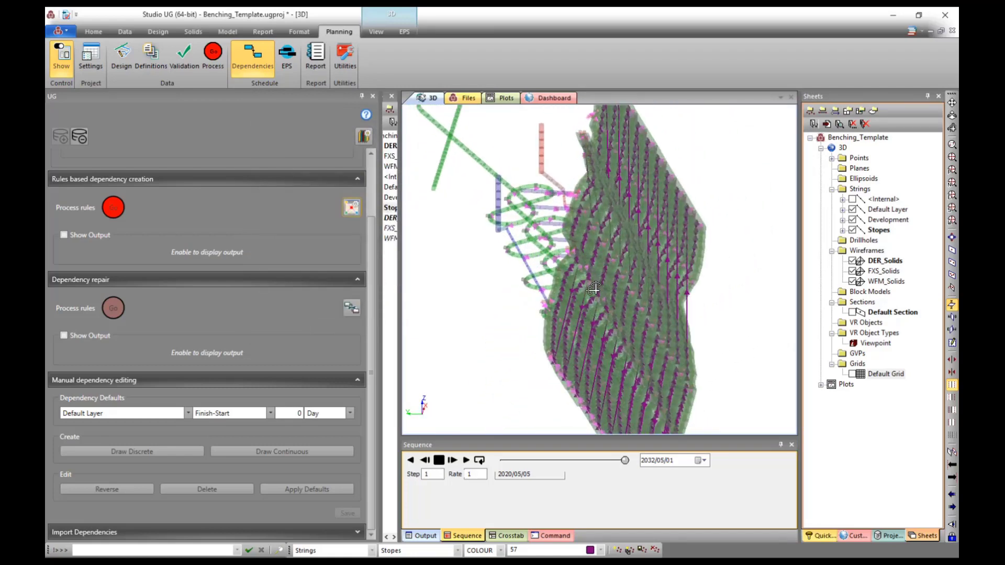
{"action": "scroll", "coordinate": [461, 179], "scroll_direction": "up", "scroll_amount": 5}
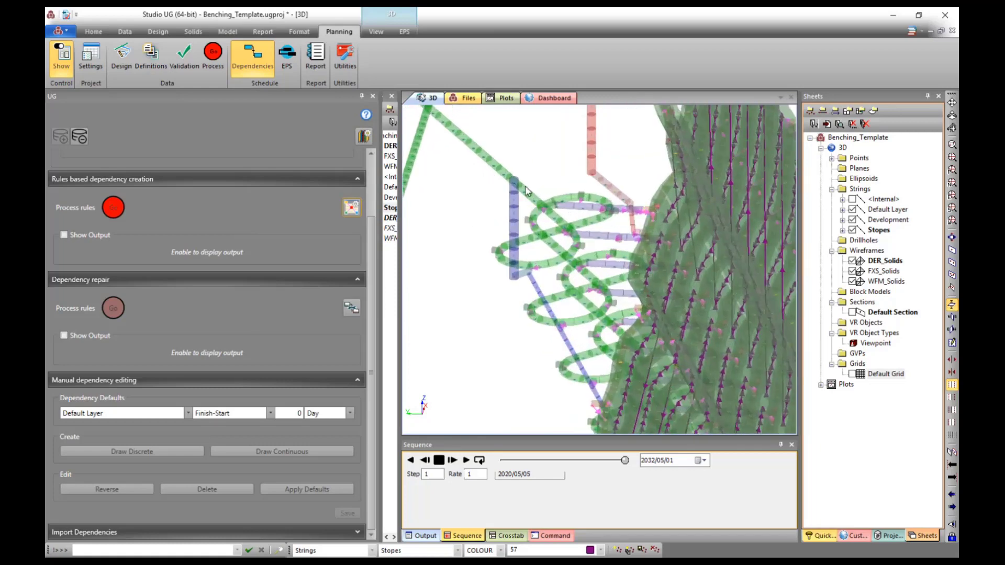
{"action": "scroll", "coordinate": [559, 210], "scroll_direction": "up", "scroll_amount": 5}
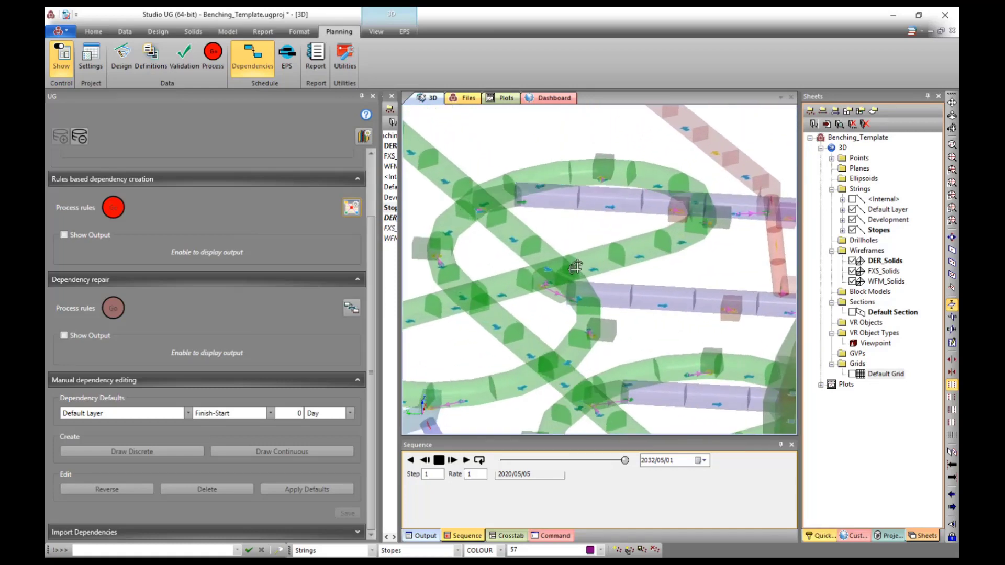
{"action": "left_click_drag", "start_coordinate": [569, 257], "coordinate": [533, 245]}
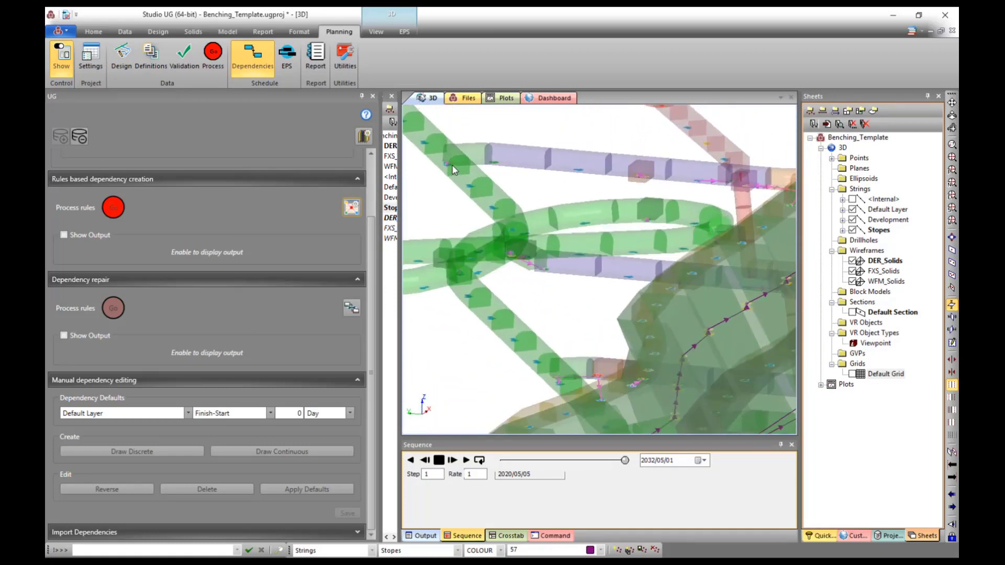
{"action": "scroll", "coordinate": [453, 150], "scroll_direction": "up", "scroll_amount": 1}
{"action": "scroll", "coordinate": [454, 149], "scroll_direction": "up", "scroll_amount": 1}
{"action": "left_click_drag", "start_coordinate": [463, 152], "coordinate": [458, 189]}
{"action": "scroll", "coordinate": [431, 199], "scroll_direction": "up", "scroll_amount": 5}
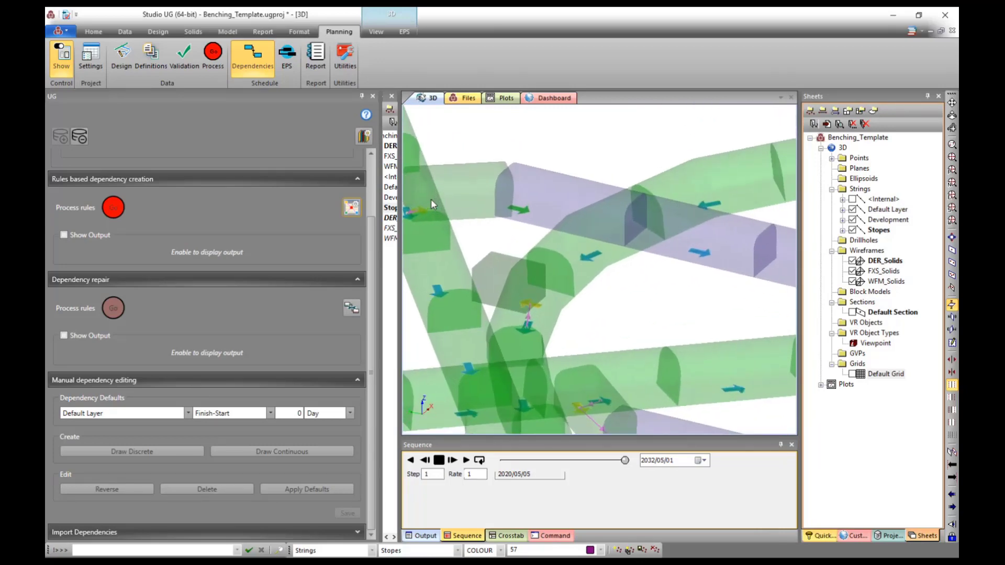
{"action": "scroll", "coordinate": [673, 182], "scroll_direction": "down", "scroll_amount": 3}
{"action": "scroll", "coordinate": [576, 179], "scroll_direction": "up", "scroll_amount": 10}
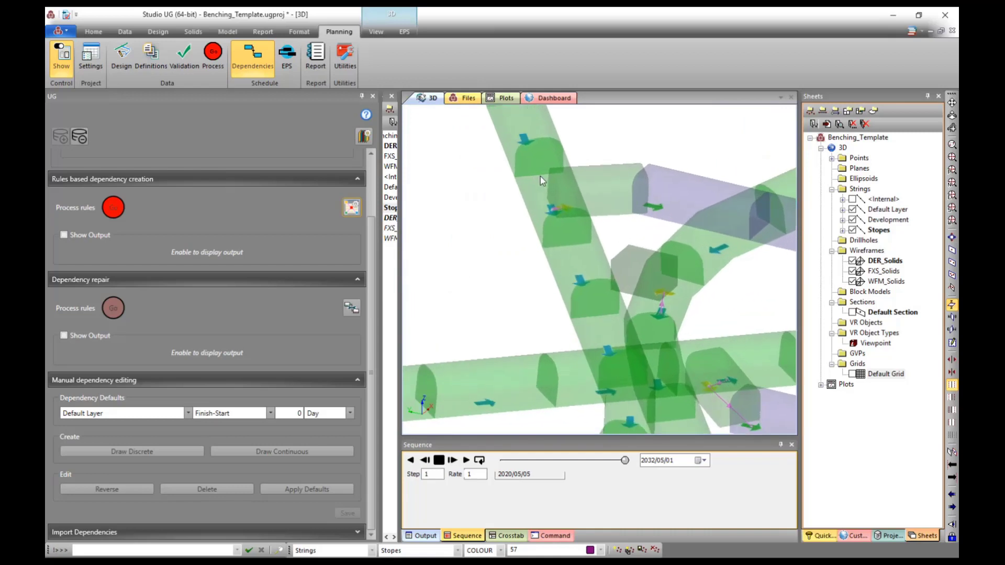
{"action": "scroll", "coordinate": [669, 162], "scroll_direction": "down", "scroll_amount": 3}
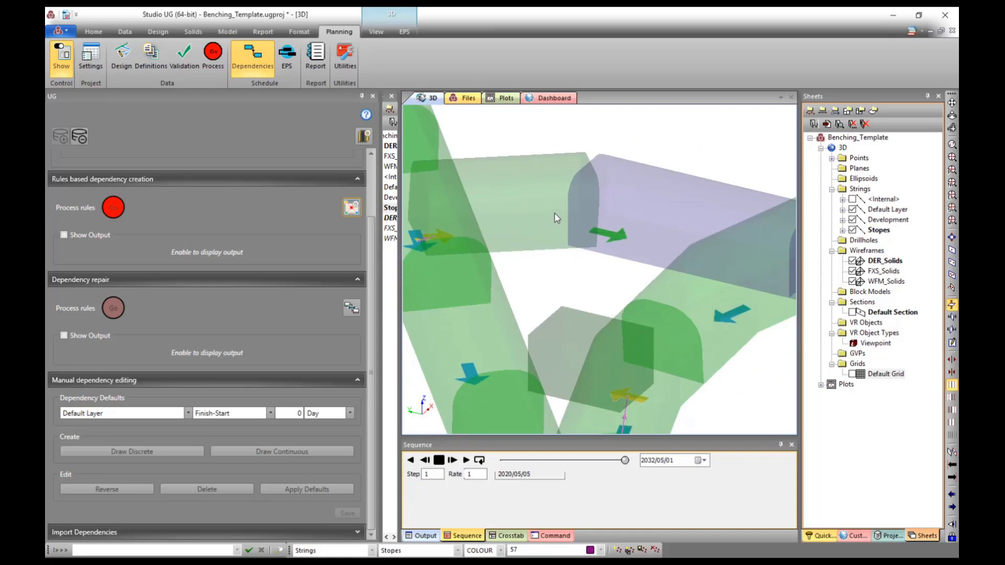
{"action": "scroll", "coordinate": [484, 165], "scroll_direction": "down", "scroll_amount": 2}
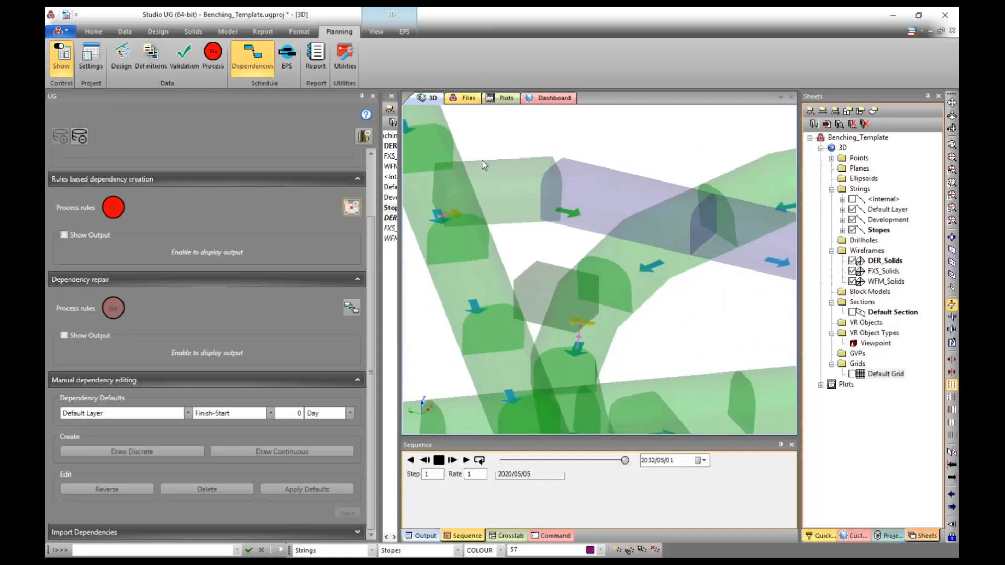
{"action": "scroll", "coordinate": [485, 166], "scroll_direction": "down", "scroll_amount": 3}
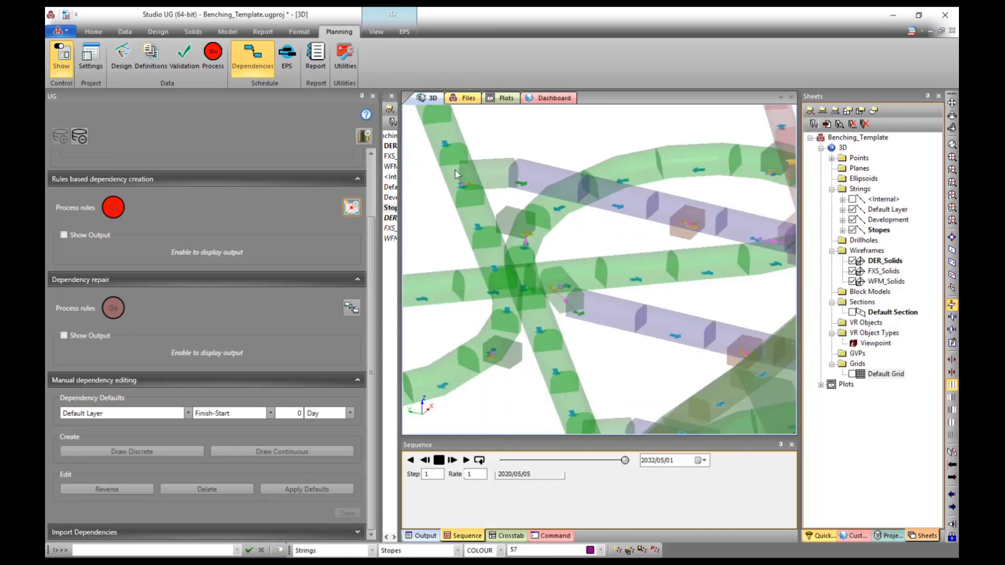
- Set the default layer for manually created dependencies to Development
{"action": "scroll", "coordinate": [492, 158], "scroll_direction": "up", "scroll_amount": 3}
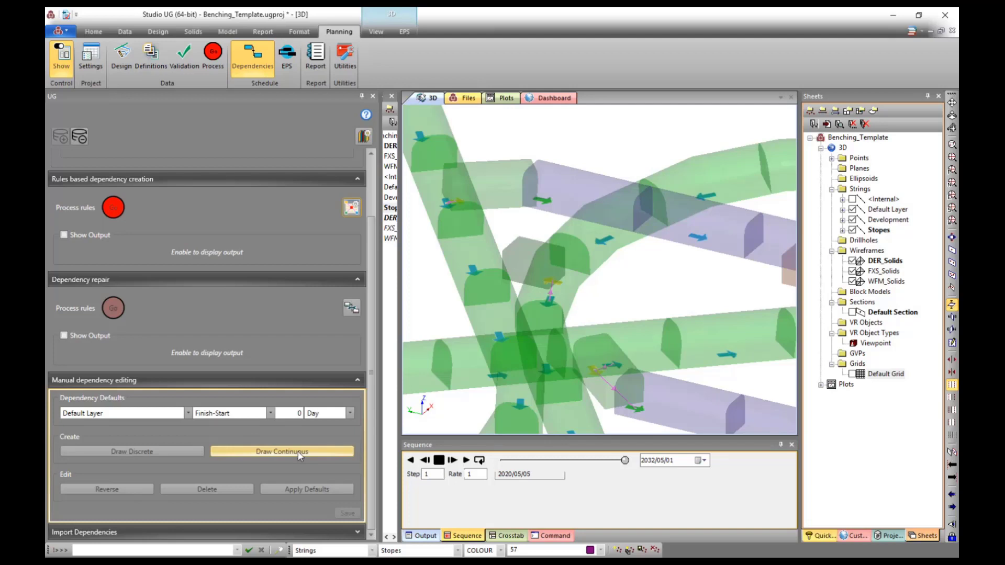
{"action": "left_click", "coordinate": [189, 413]}
{"action": "left_click", "coordinate": [114, 438]}
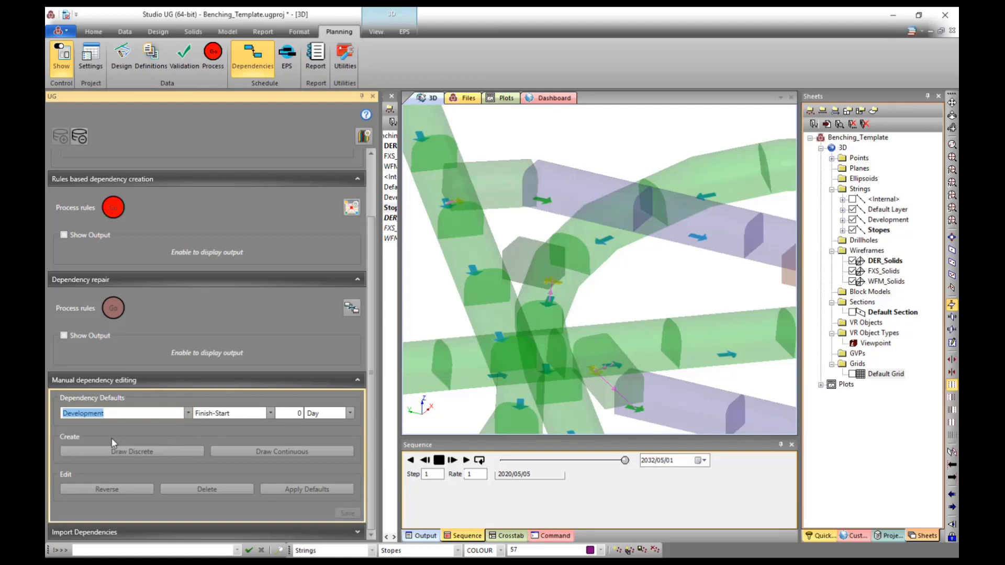
- Draw a discrete Finish-Start dependency from the short uppermost access solid beside the decline to the adjoining purple drive, and inspect the link
{"action": "left_click", "coordinate": [143, 452]}
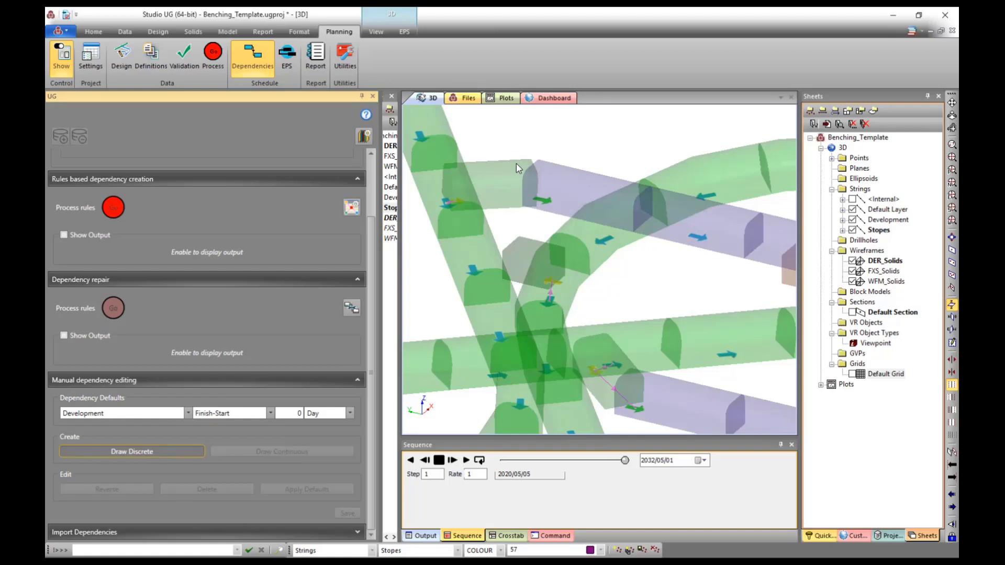
{"action": "left_click", "coordinate": [496, 183]}
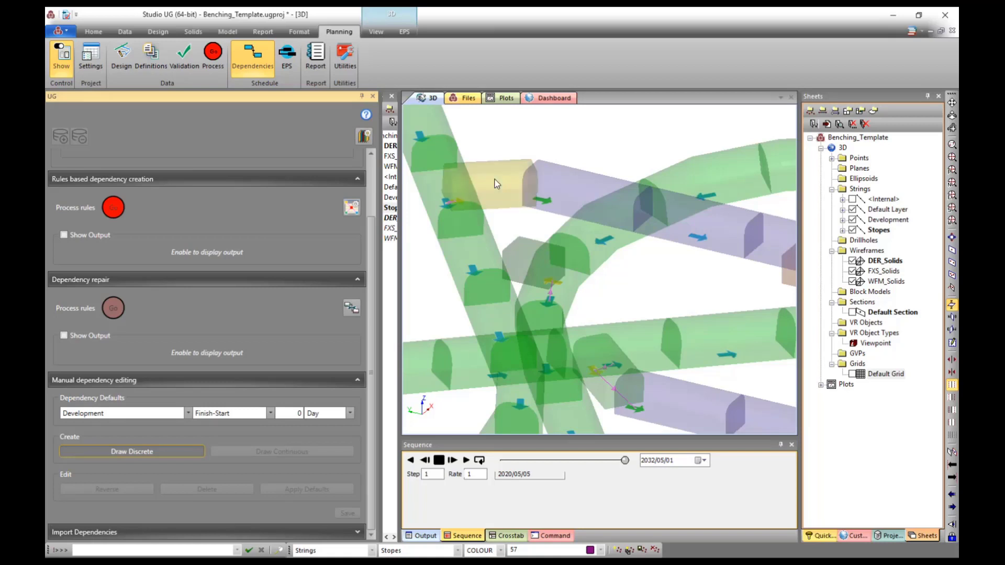
{"action": "left_click", "coordinate": [584, 190]}
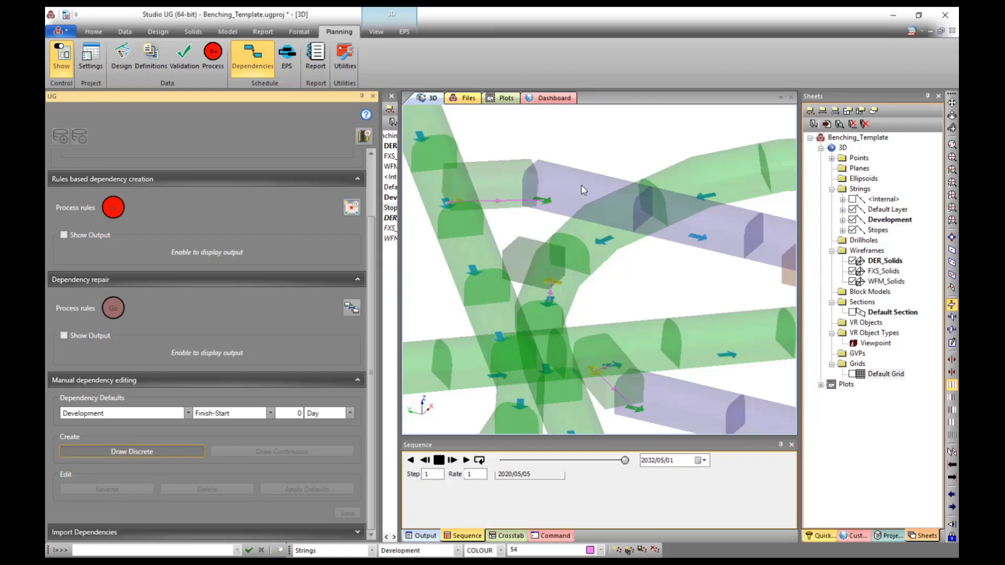
{"action": "scroll", "coordinate": [456, 201], "scroll_direction": "up", "scroll_amount": 3}
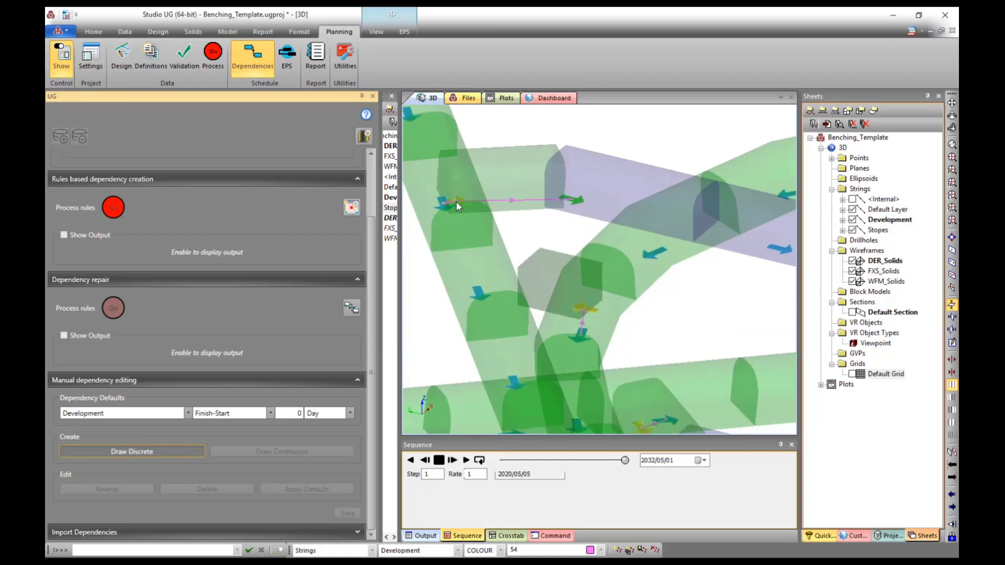
{"action": "scroll", "coordinate": [451, 203], "scroll_direction": "up", "scroll_amount": 2}
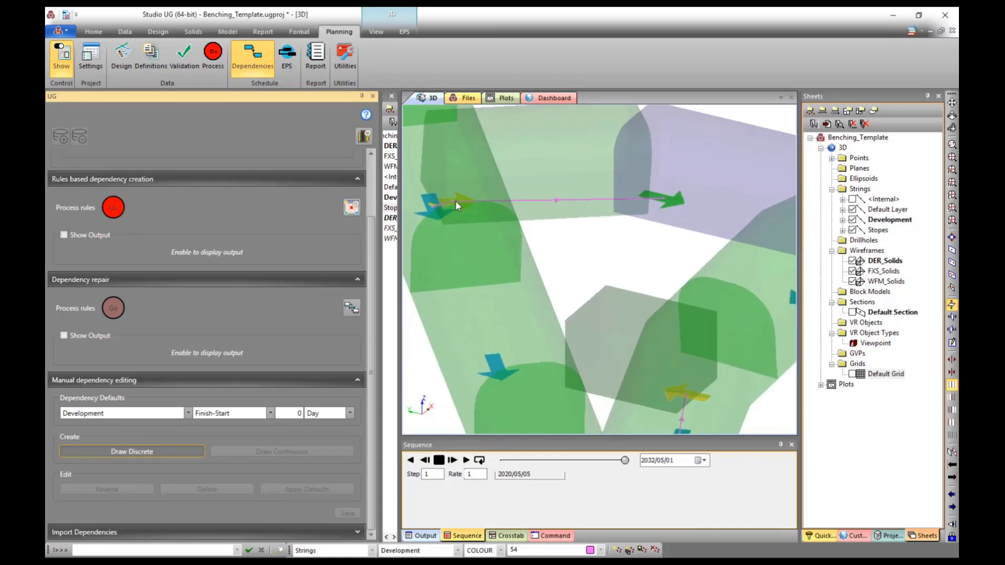
{"action": "scroll", "coordinate": [528, 201], "scroll_direction": "down", "scroll_amount": 3}
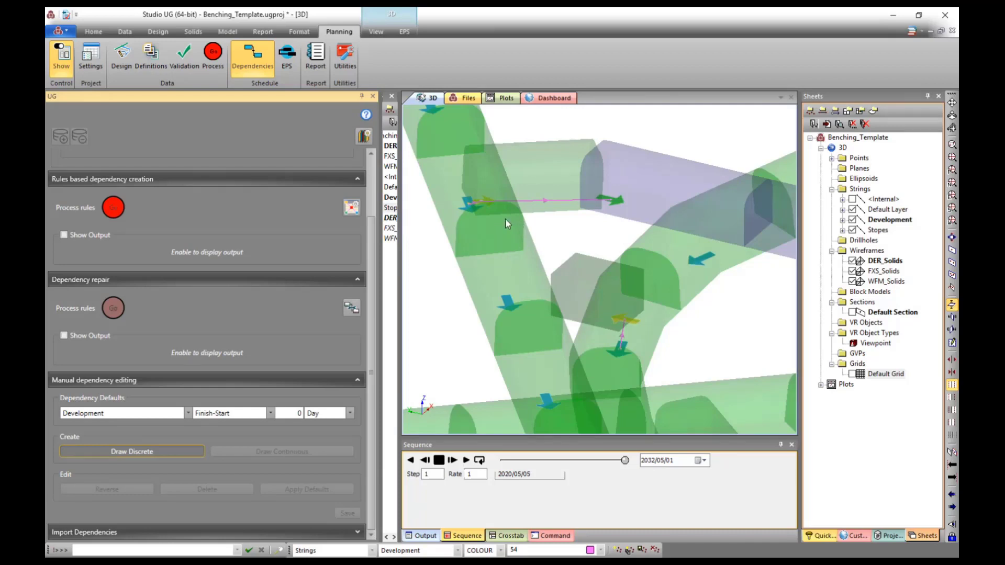
- Hide the Default Layer, Development and Stopes dependency strings so that only the mine solids are displayed
{"action": "scroll", "coordinate": [495, 217], "scroll_direction": "down", "scroll_amount": 8}
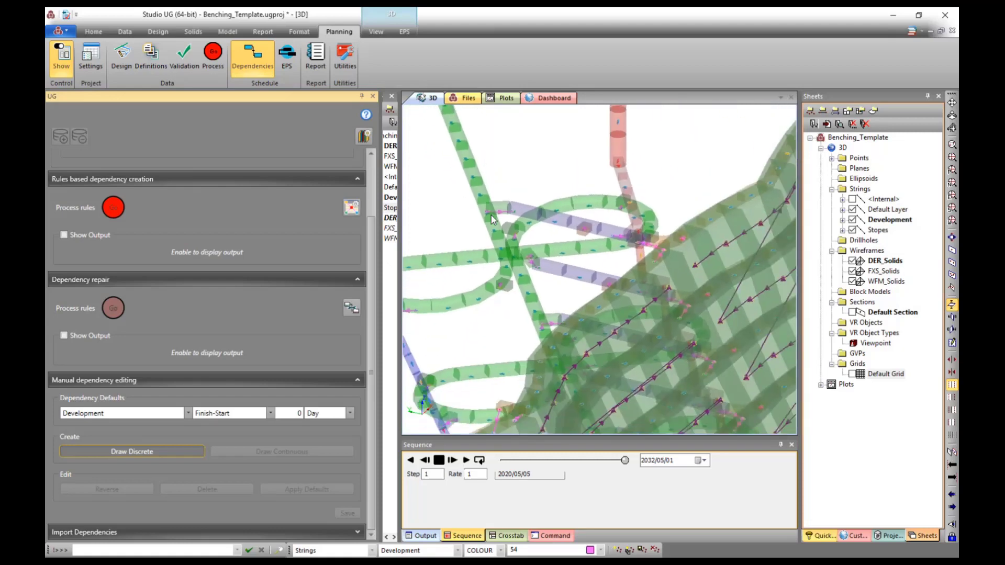
{"action": "scroll", "coordinate": [493, 218], "scroll_direction": "down", "scroll_amount": 8}
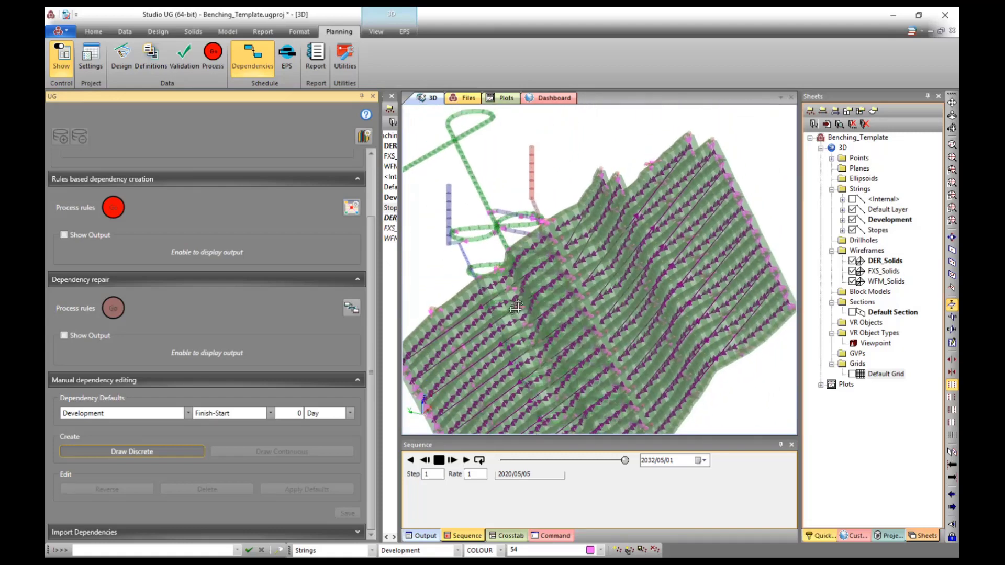
{"action": "left_click_drag", "start_coordinate": [516, 307], "coordinate": [505, 267], "text": "shift"}
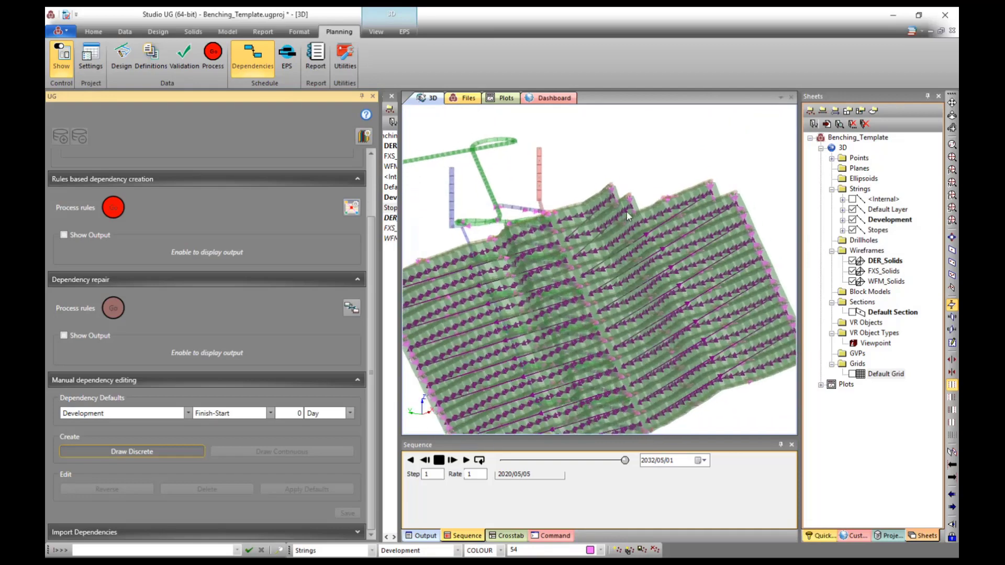
{"action": "scroll", "coordinate": [626, 212], "scroll_direction": "down", "scroll_amount": 4}
{"action": "left_click_drag", "start_coordinate": [629, 201], "coordinate": [505, 425], "text": "shift"}
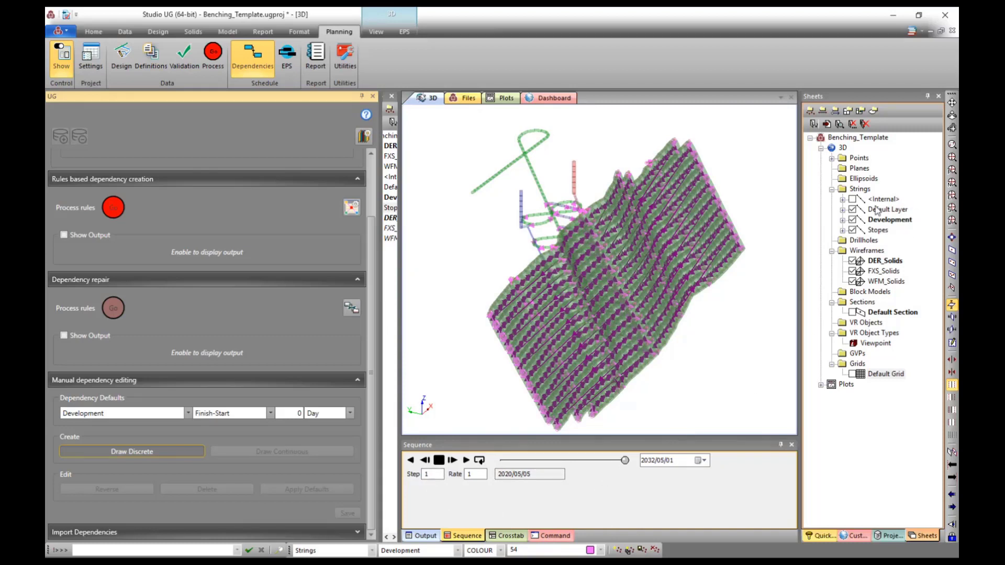
{"action": "left_click", "coordinate": [852, 209]}
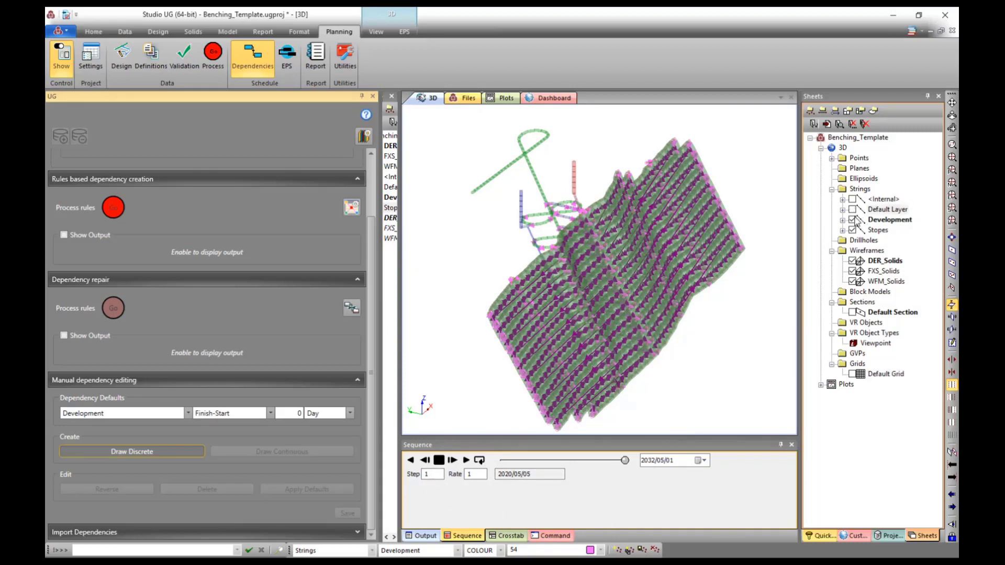
{"action": "left_click", "coordinate": [853, 219]}
{"action": "left_click", "coordinate": [852, 230]}
- Play the mining sequence of the solids from the start date 2020/05/05 through to 2032/05/01
{"action": "left_click_drag", "start_coordinate": [712, 291], "coordinate": [713, 278], "text": "shift"}
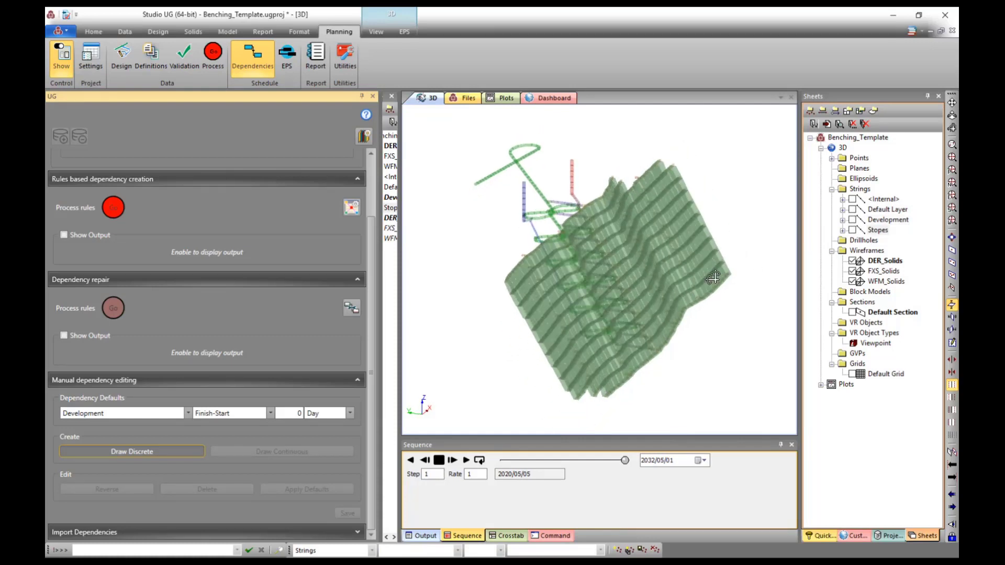
{"action": "left_click_drag", "start_coordinate": [626, 462], "coordinate": [465, 464]}
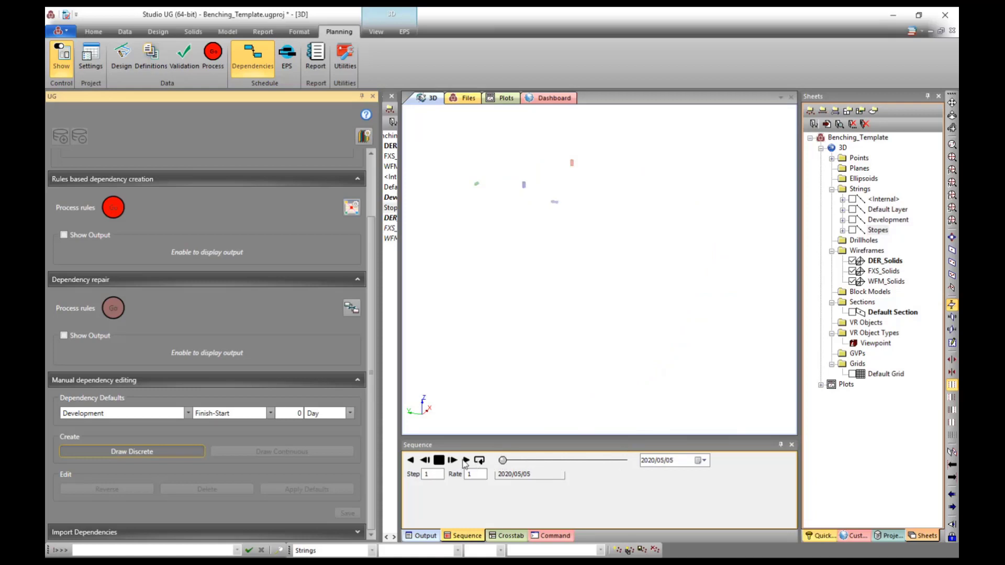
{"action": "left_click", "coordinate": [466, 460]}
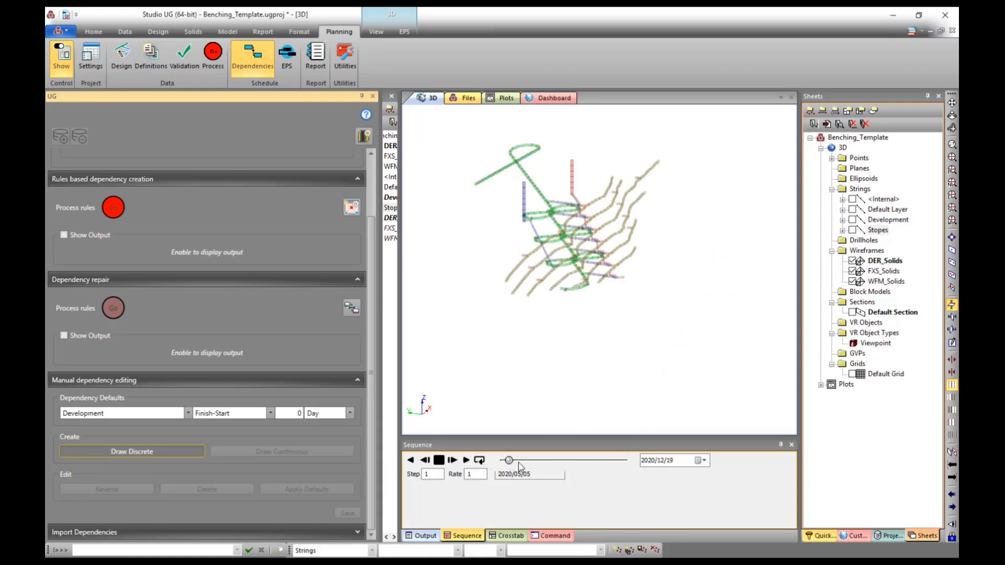
{"action": "left_click_drag", "start_coordinate": [539, 467], "coordinate": [628, 469]}
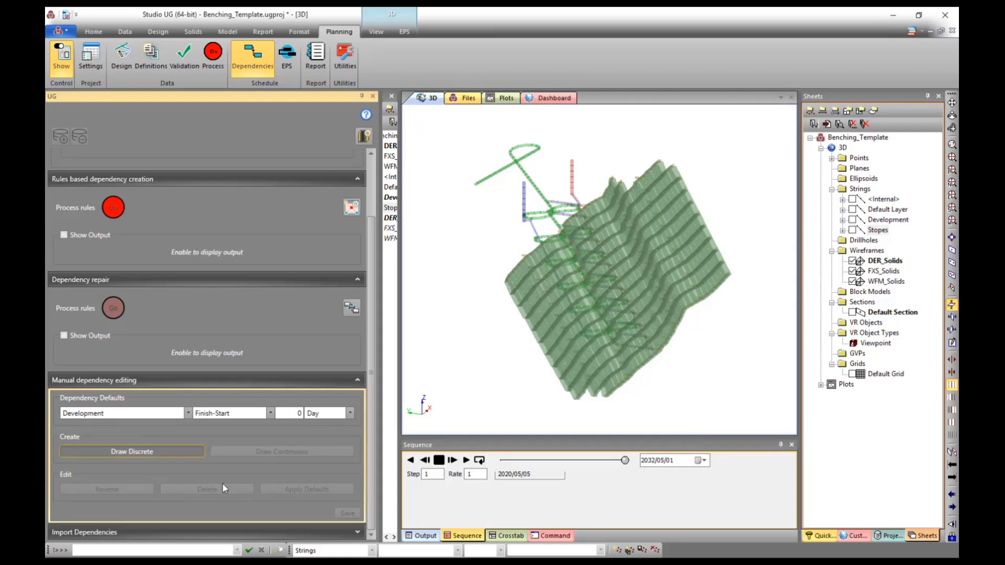
- End discrete dependency drawing and unload the dependency data, discarding the unsaved changes
{"action": "left_click", "coordinate": [141, 451]}
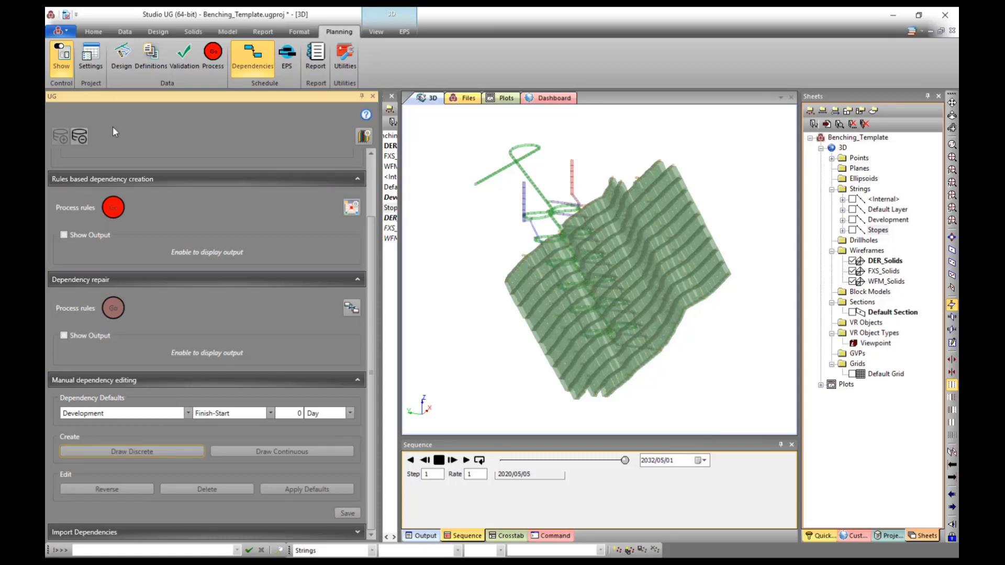
{"action": "left_click", "coordinate": [81, 136]}
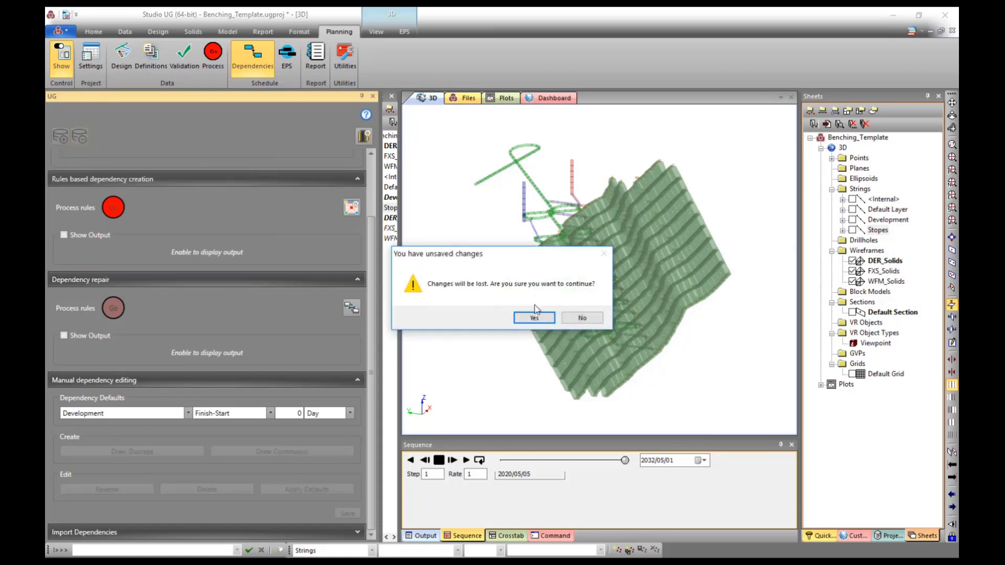
{"action": "left_click", "coordinate": [533, 317]}
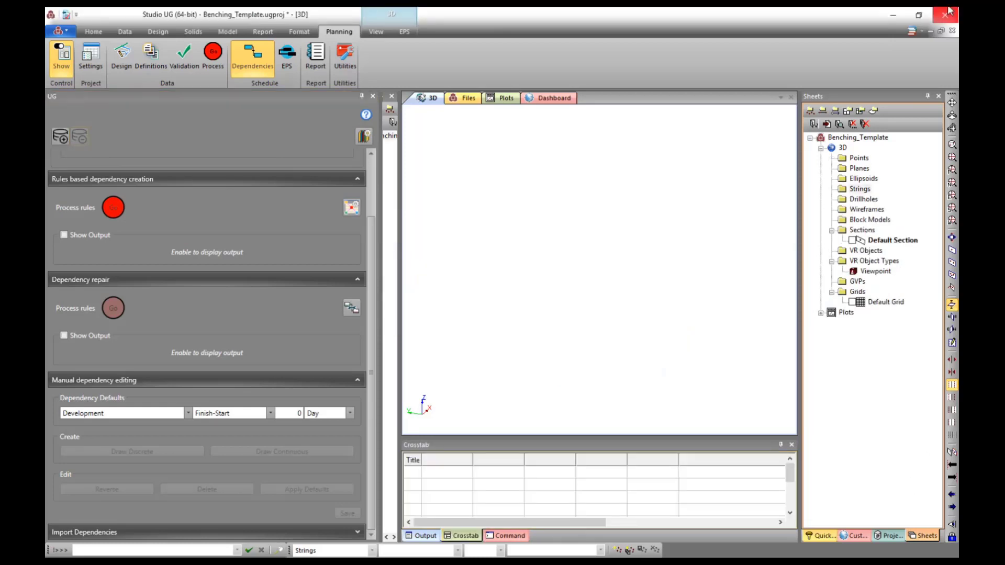
- Review the EPS transfer options for updating the existing schedule and switch to the EPS window
{"action": "left_click", "coordinate": [292, 64]}
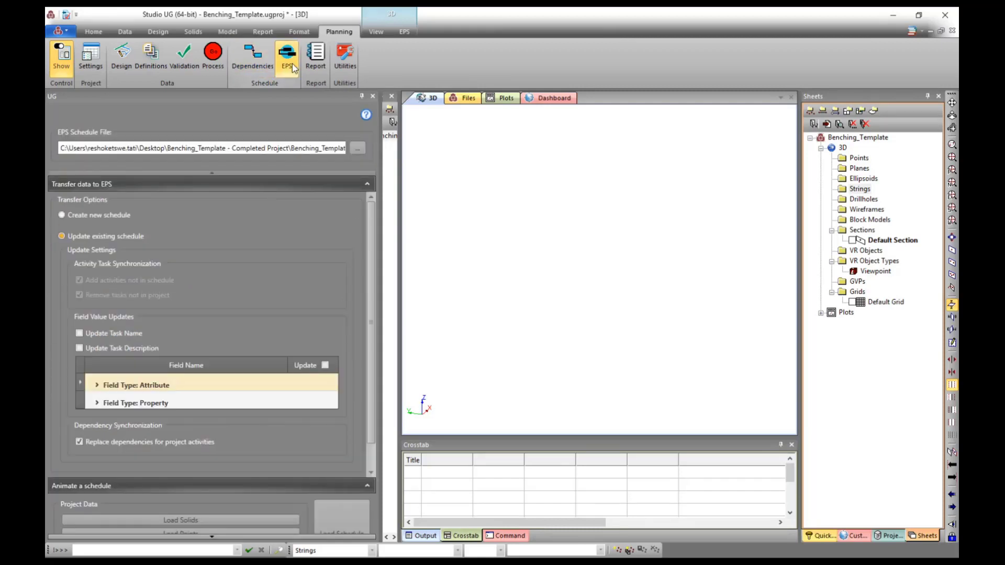
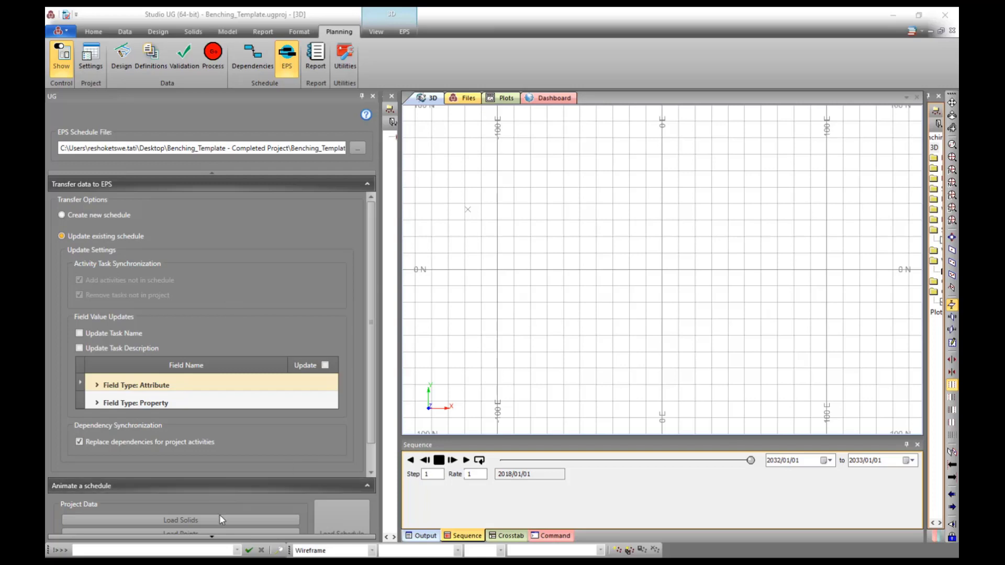
{"action": "scroll", "coordinate": [209, 374], "scroll_direction": "down", "scroll_amount": 1}
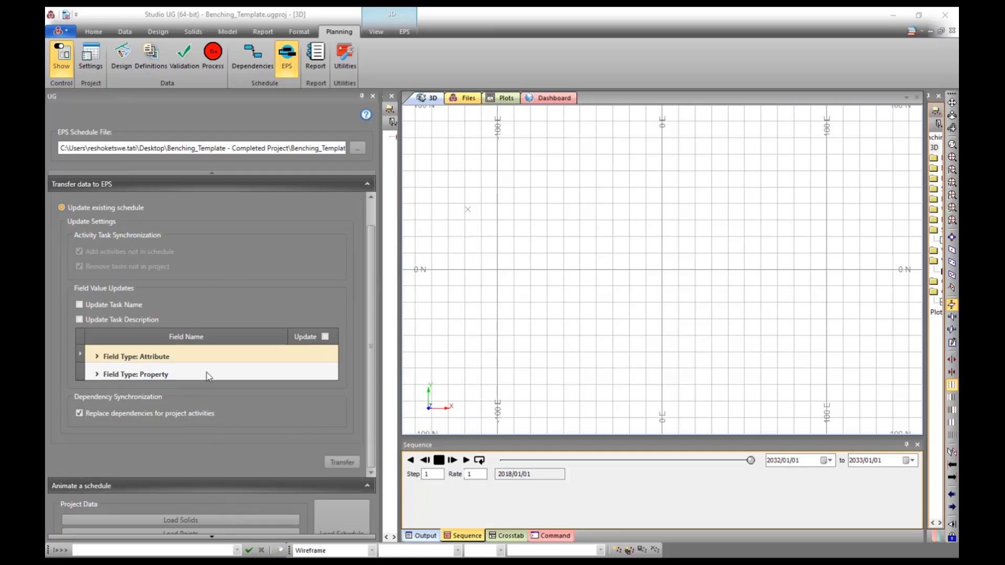
{"action": "left_click", "coordinate": [187, 520]}
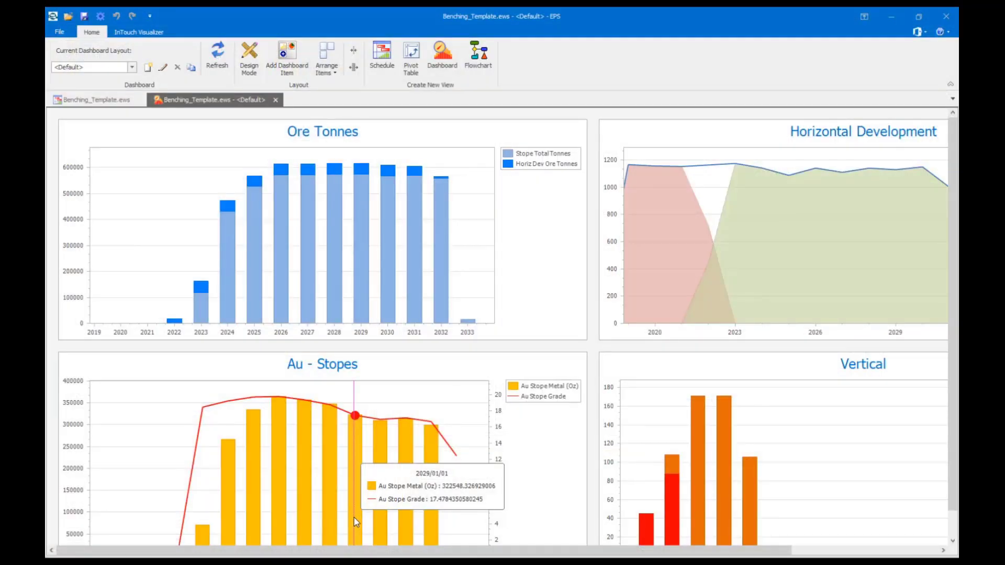
- Open the benching_template.ews schedule view, enlarge its task table and review the activity ID and Name columns
{"action": "left_click", "coordinate": [88, 100]}
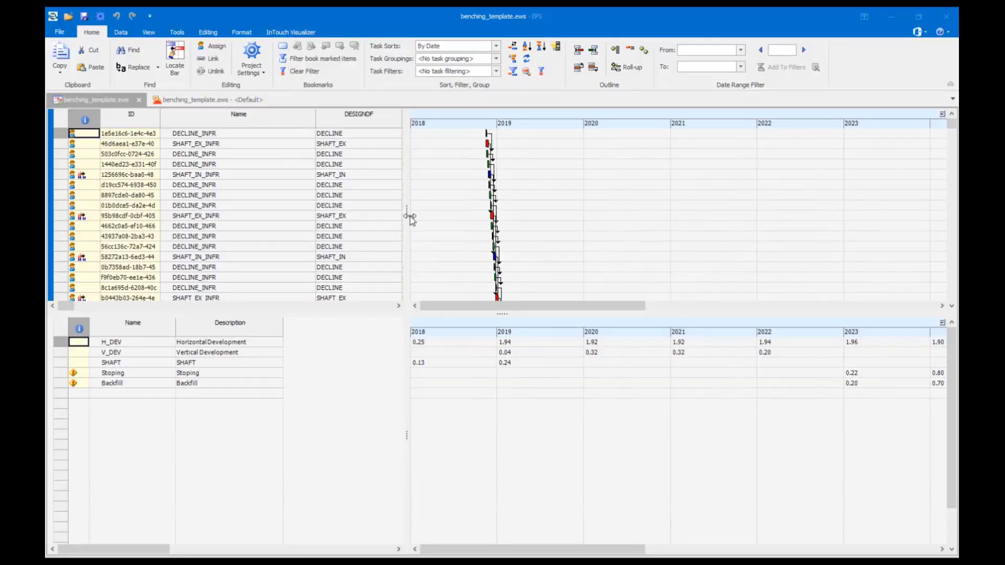
{"action": "left_click_drag", "start_coordinate": [407, 220], "coordinate": [670, 257]}
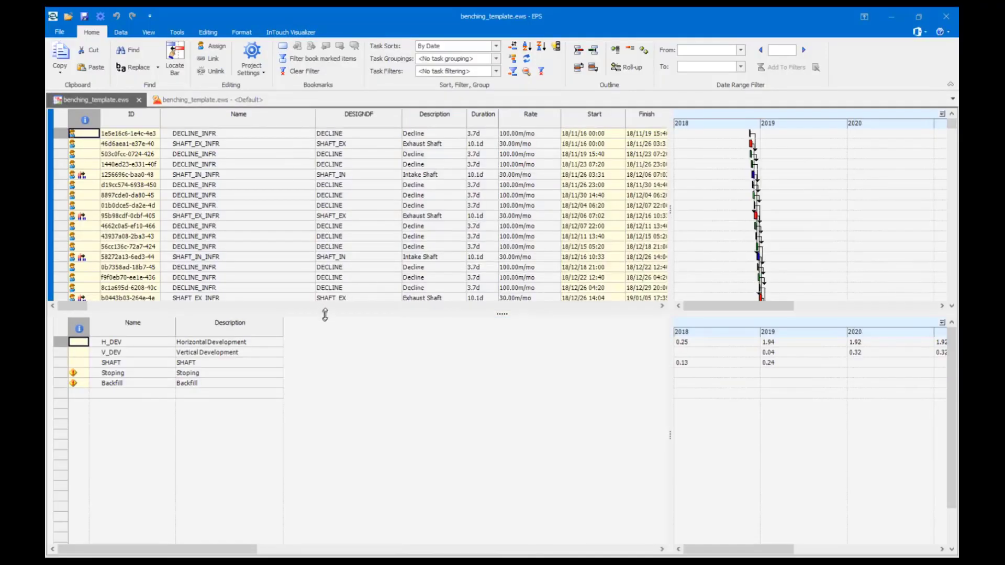
{"action": "left_click_drag", "start_coordinate": [324, 313], "coordinate": [314, 424]}
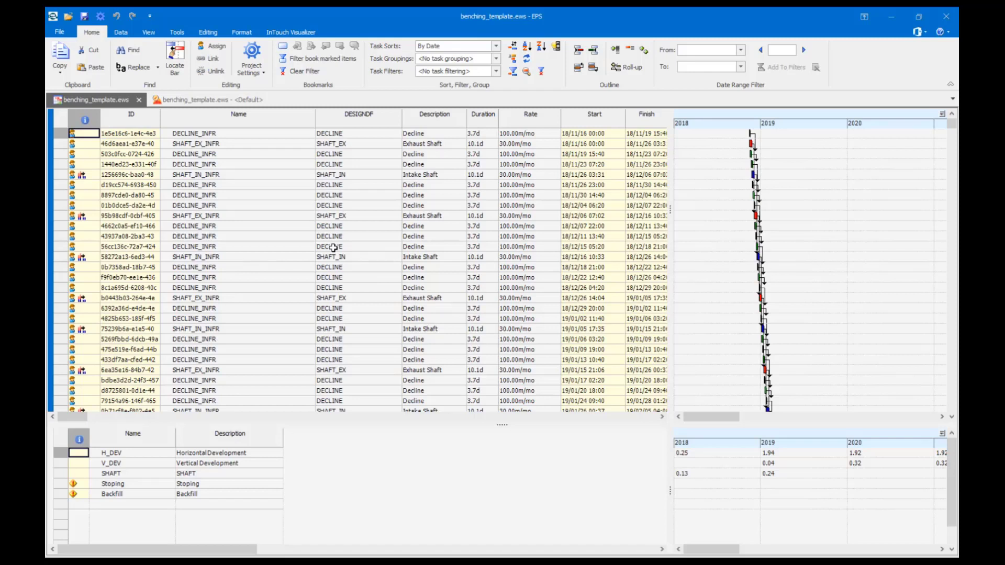
{"action": "left_click", "coordinate": [144, 113]}
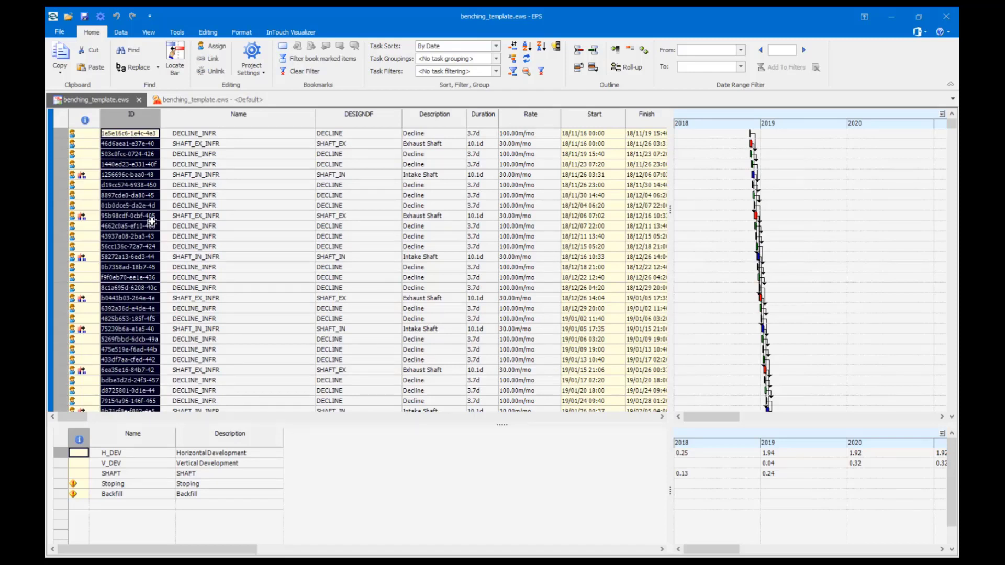
{"action": "left_click", "coordinate": [204, 155]}
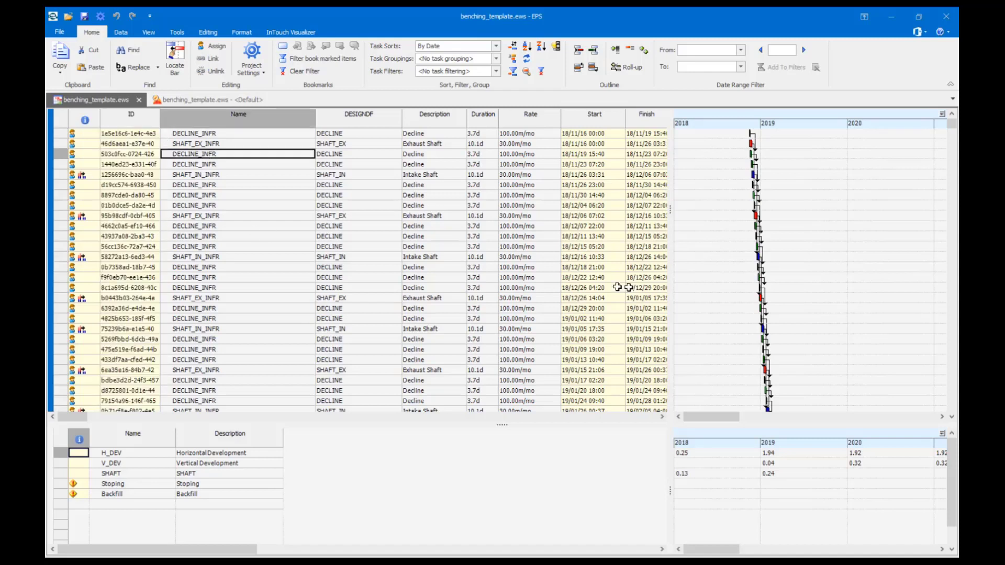
- Enlarge the Gantt chart and resource areas, view the resources as a resource bar chart, and return them to the crosstab view
{"action": "left_click_drag", "start_coordinate": [670, 266], "coordinate": [389, 247]}
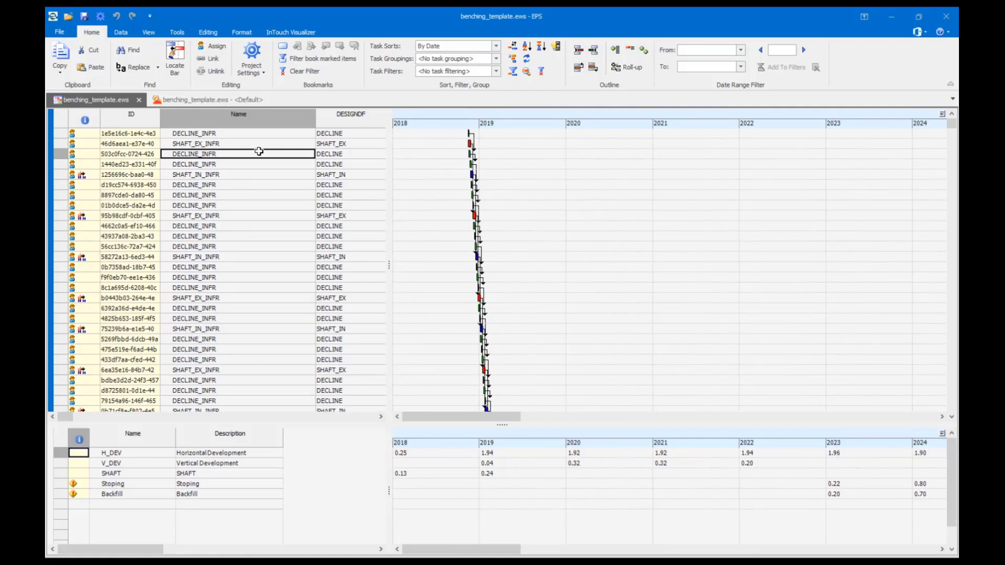
{"action": "left_click_drag", "start_coordinate": [328, 423], "coordinate": [316, 278]}
{"action": "mouse_move", "coordinate": [557, 547]}
{"action": "left_mouse_down"}
{"action": "mouse_move", "coordinate": [679, 547]}
{"action": "mouse_move", "coordinate": [557, 547]}
{"action": "left_mouse_up"}
{"action": "right_click", "coordinate": [541, 348]}
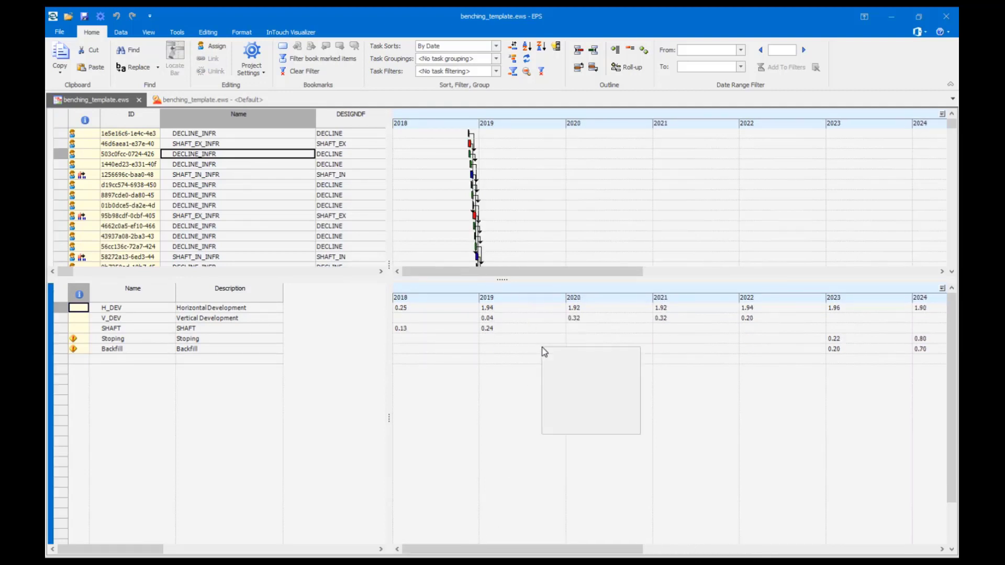
{"action": "left_click", "coordinate": [599, 382]}
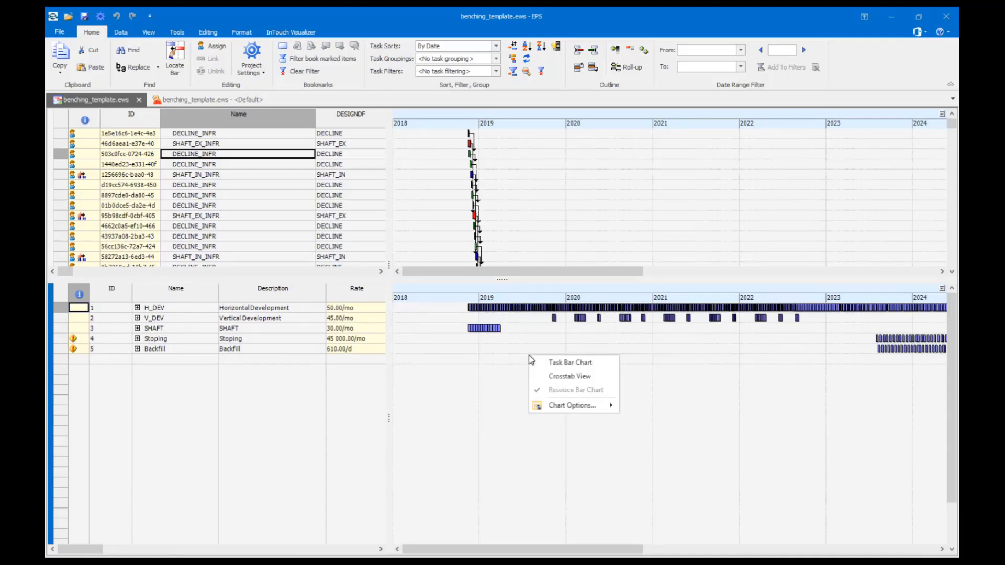
{"action": "right_click", "coordinate": [530, 357]}
{"action": "left_click", "coordinate": [555, 376]}
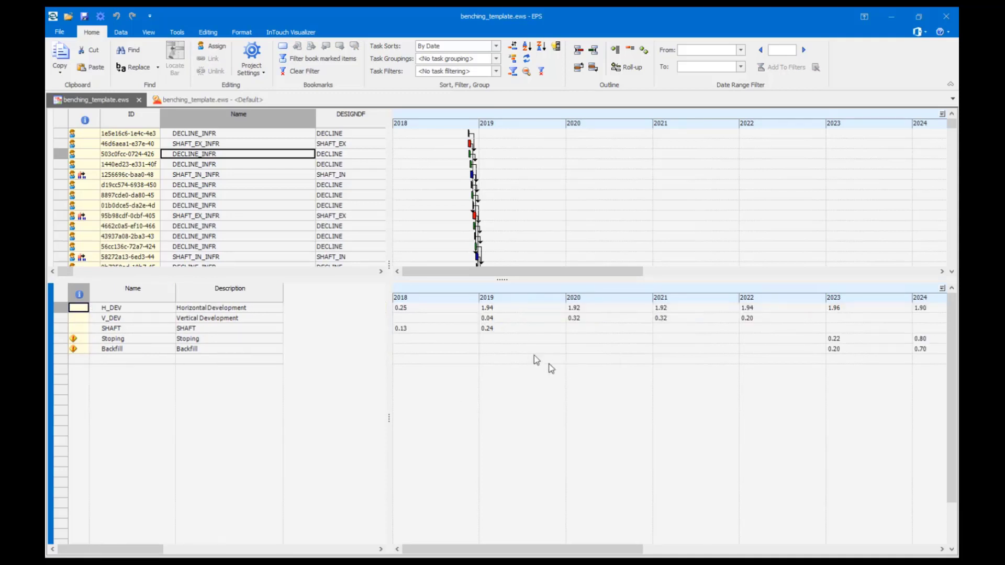
- Enlarge the task table again and look through the scheduled activities with their descriptions, durations and rates
{"action": "left_click_drag", "start_coordinate": [362, 281], "coordinate": [382, 425]}
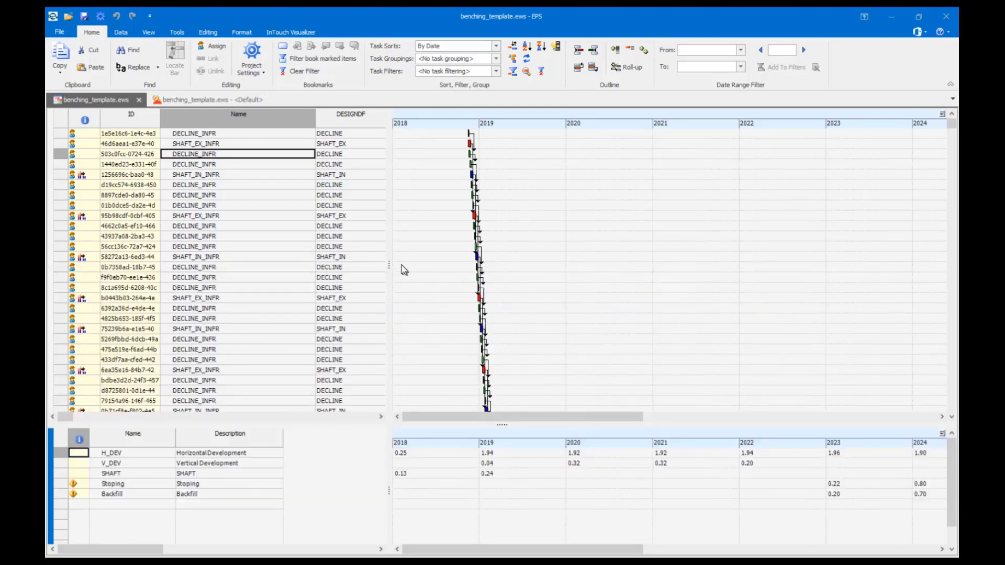
{"action": "left_click_drag", "start_coordinate": [392, 267], "coordinate": [579, 268]}
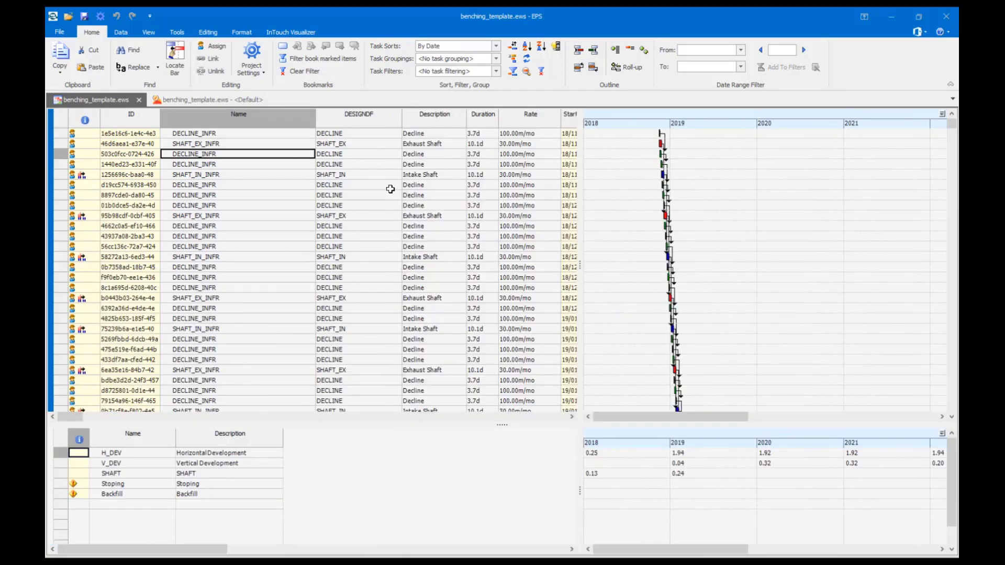
{"action": "scroll", "coordinate": [390, 189], "scroll_direction": "down", "scroll_amount": 14}
{"action": "scroll", "coordinate": [390, 187], "scroll_direction": "up", "scroll_amount": 14}
- Review the default dashboard charts for ore tonnes, development and gold stopes, and return to the schedule view
{"action": "left_click", "coordinate": [189, 100]}
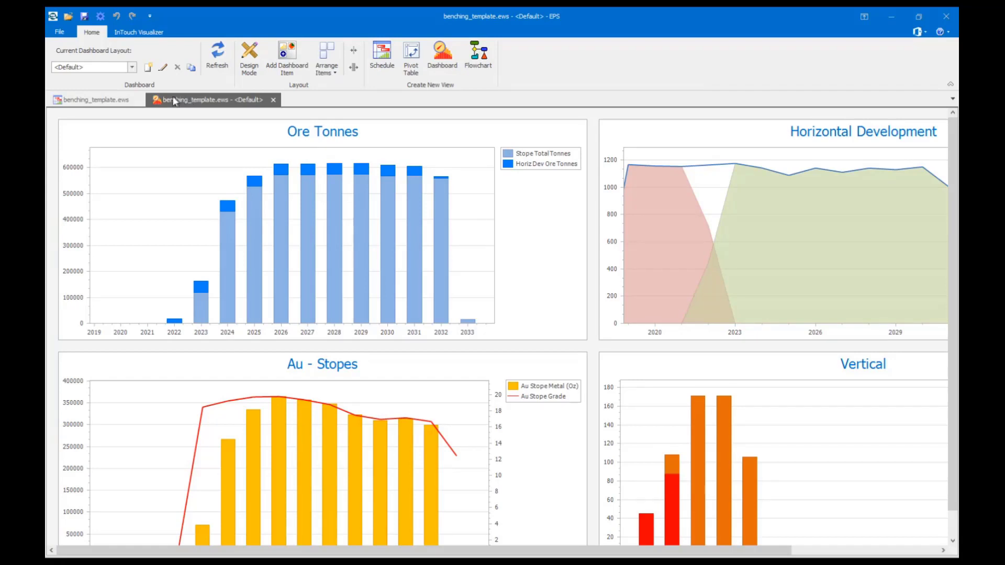
{"action": "left_click", "coordinate": [104, 103]}
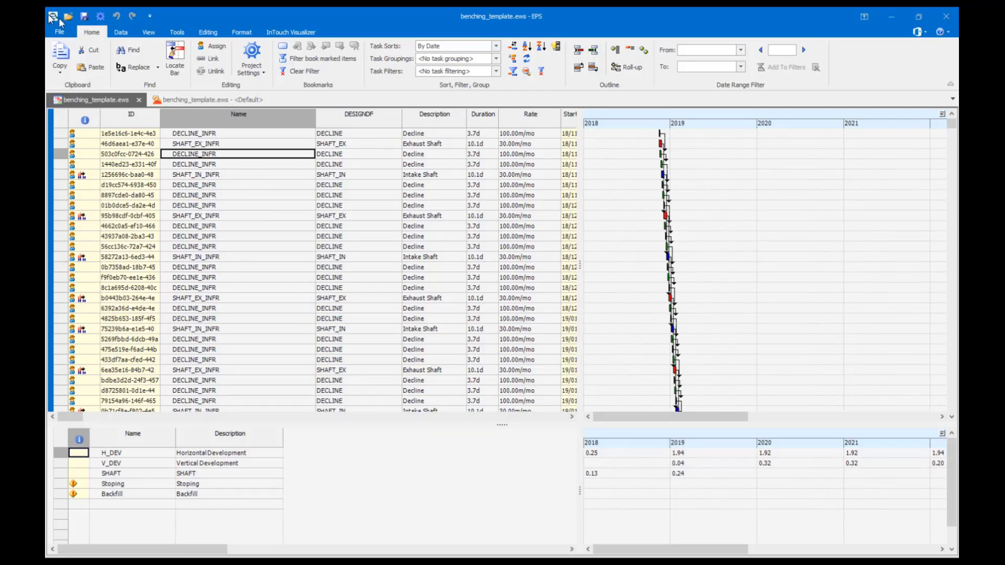
- Close EPS and the project folder window, and unload the project solids in Studio UG
{"action": "left_click", "coordinate": [944, 16]}
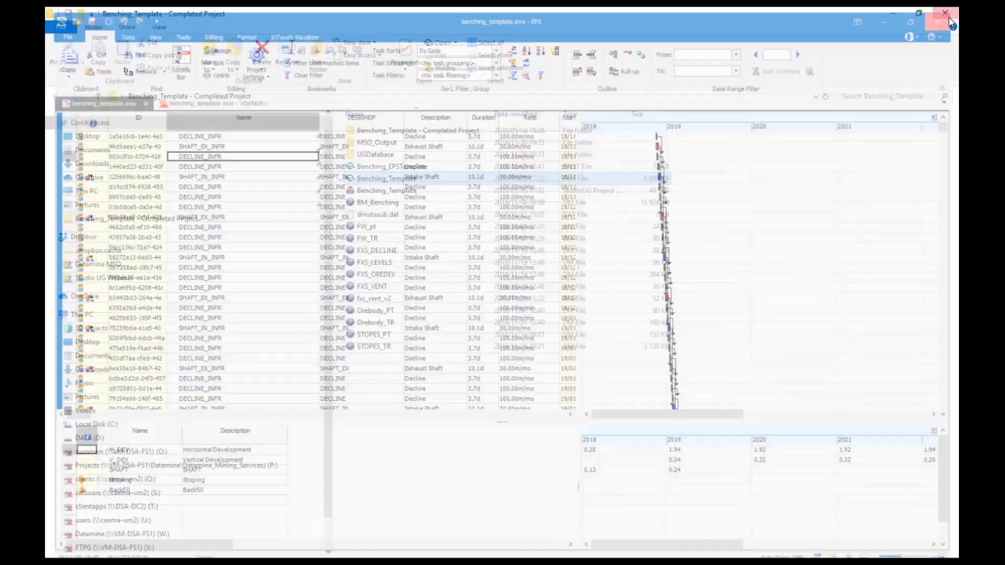
{"action": "left_click", "coordinate": [946, 15]}
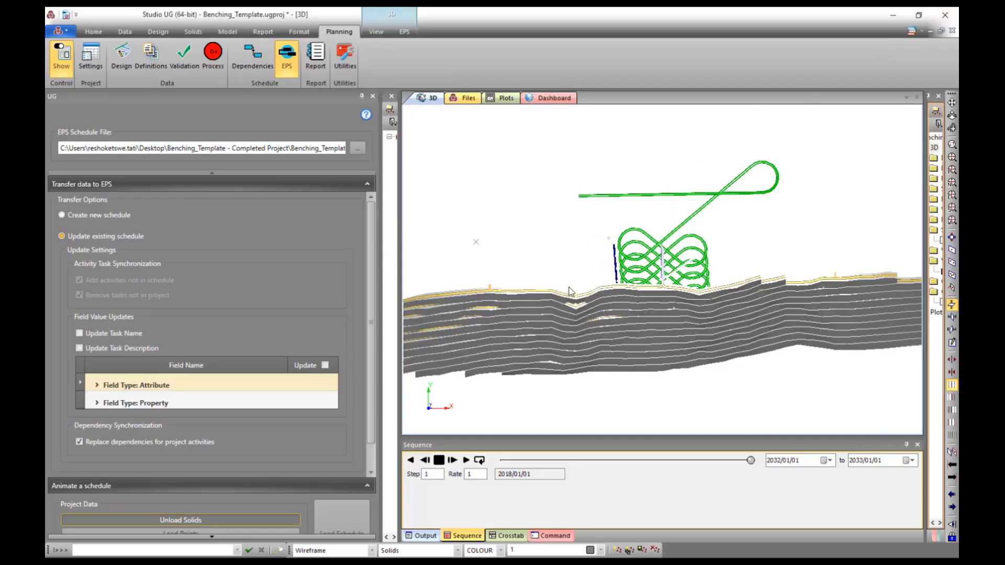
{"action": "left_click", "coordinate": [240, 519]}
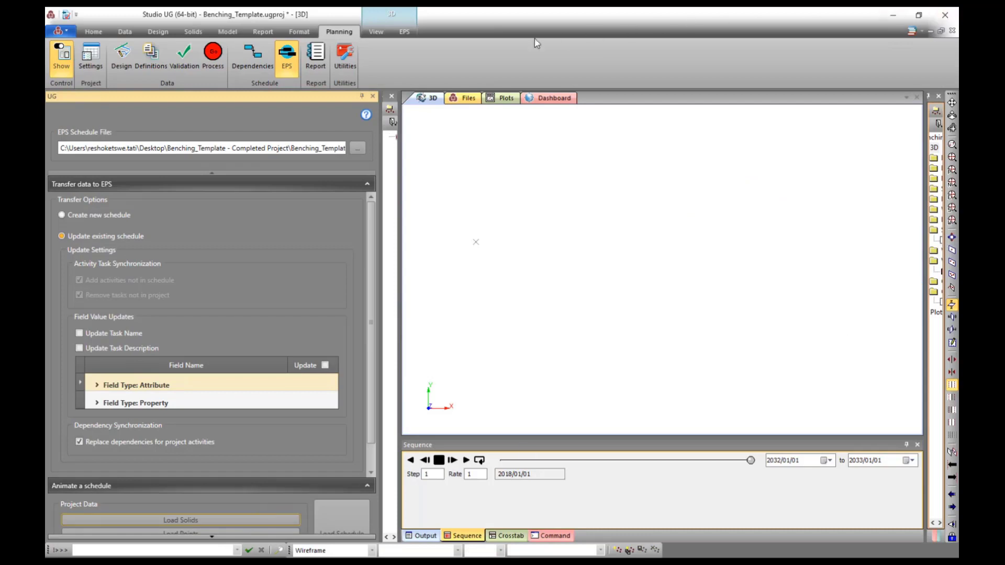
- Replace the fxs_vent design file with fxs_vent_v2 in the project settings and save the change
{"action": "left_click", "coordinate": [90, 58]}
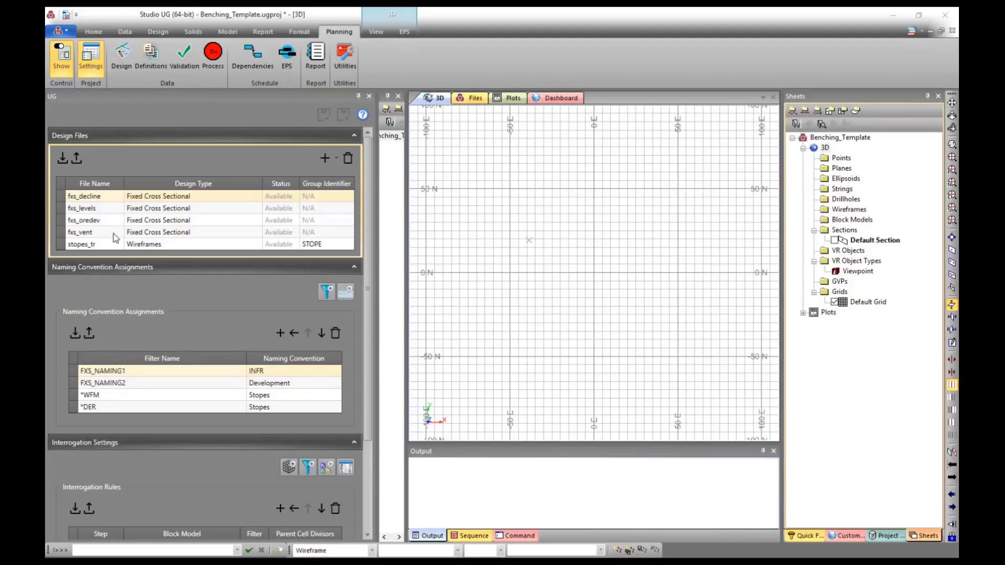
{"action": "double_click", "coordinate": [120, 234]}
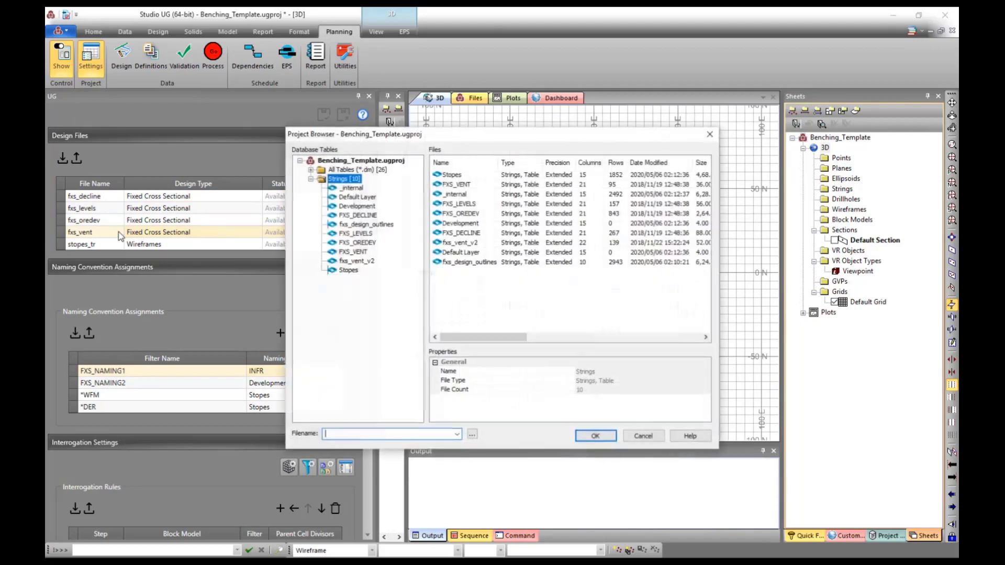
{"action": "left_click", "coordinate": [356, 260]}
{"action": "left_click", "coordinate": [596, 436]}
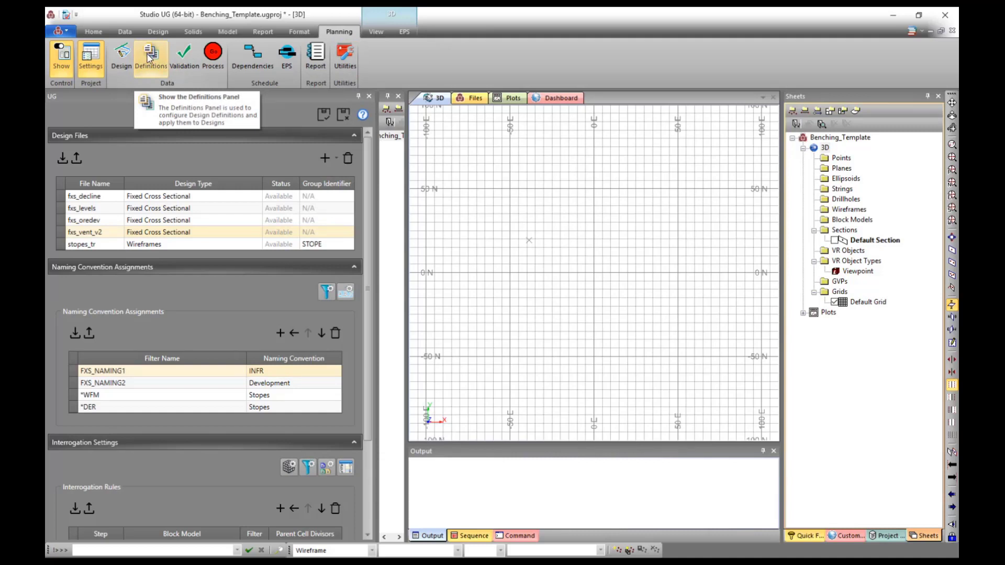
{"action": "left_click", "coordinate": [325, 115]}
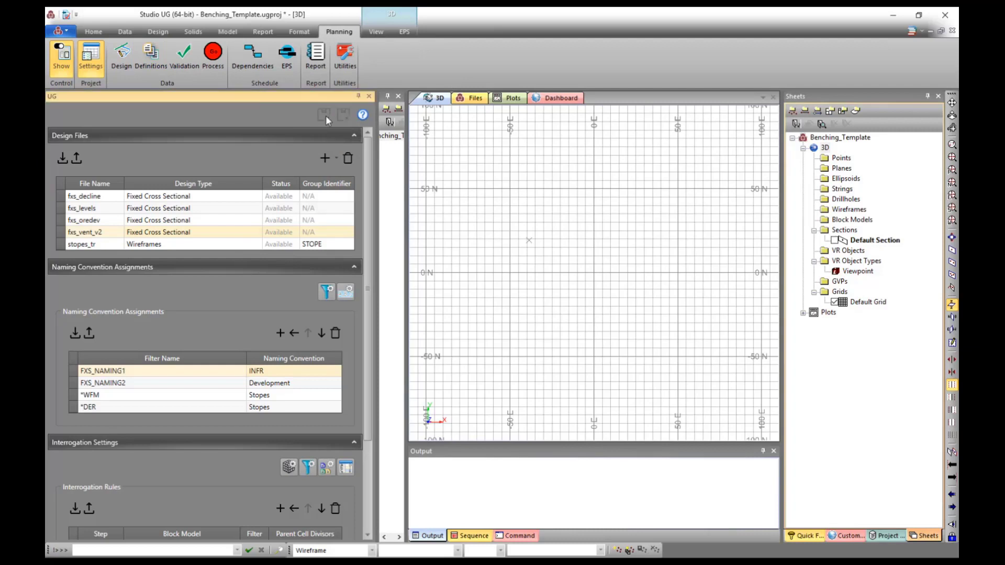
- Process all design changes and review the process output, collapsing the FXS Designs messages
{"action": "left_click", "coordinate": [214, 54]}
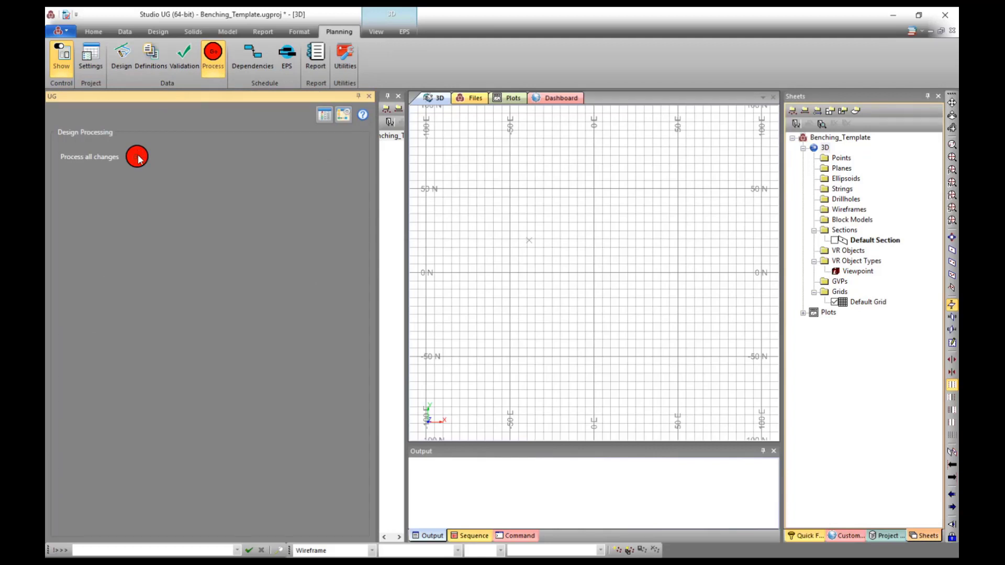
{"action": "left_click", "coordinate": [137, 157]}
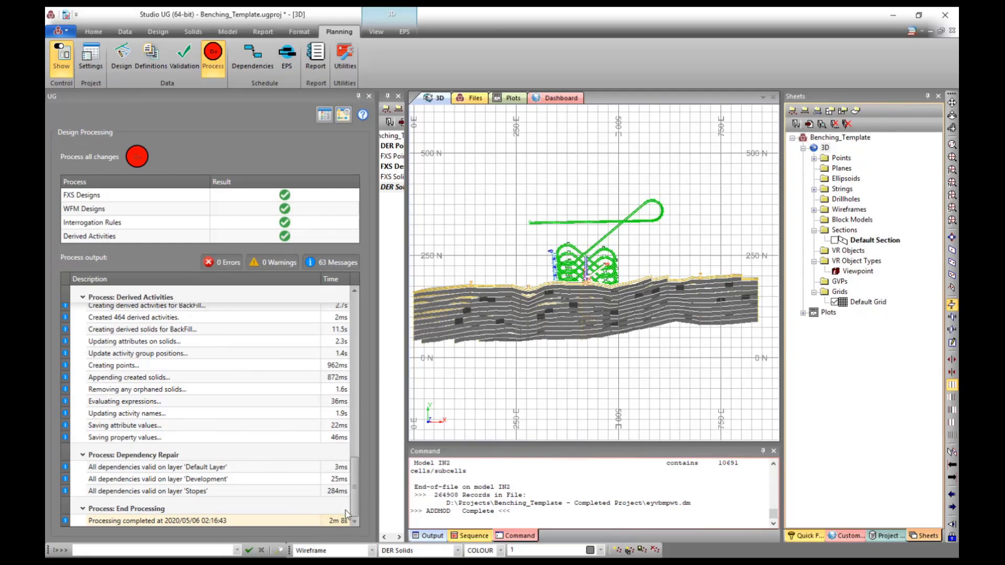
{"action": "left_click_drag", "start_coordinate": [356, 489], "coordinate": [362, 306]}
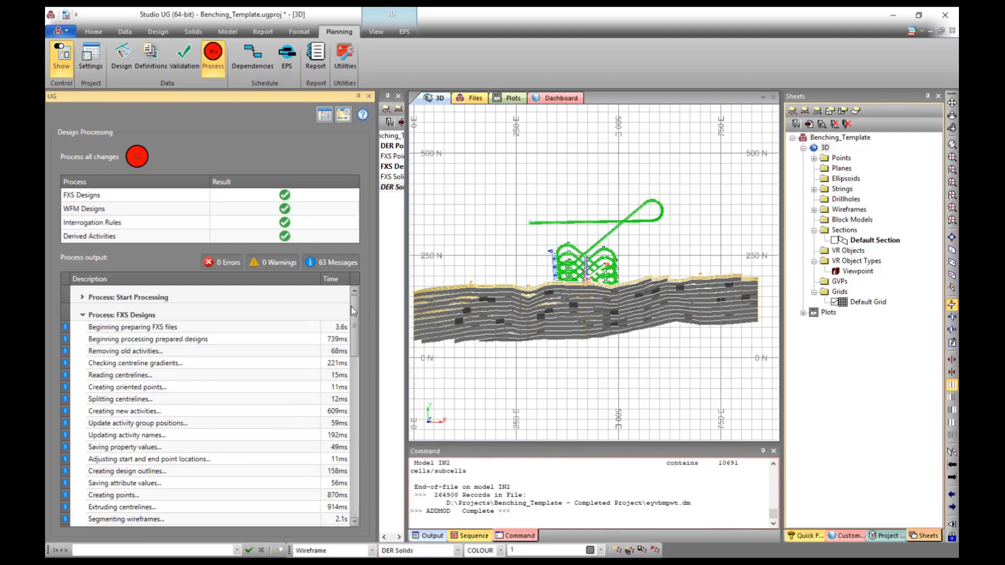
{"action": "left_click", "coordinate": [83, 315]}
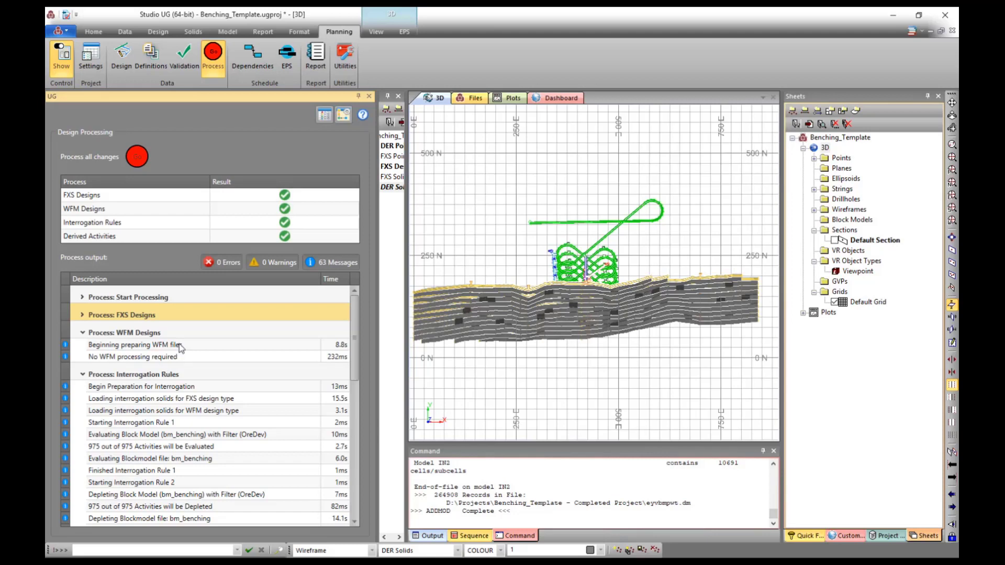
- Run the rules-based dependency creation and transfer the project data to EPS, updating the existing Benching_Template.ews schedule with replaced dependencies
{"action": "left_click", "coordinate": [249, 56]}
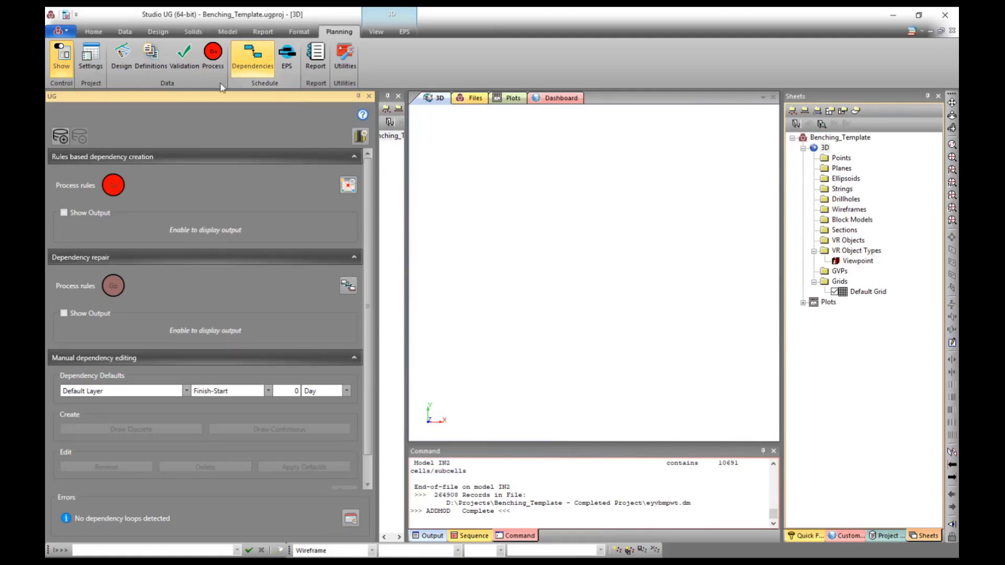
{"action": "left_click", "coordinate": [115, 187]}
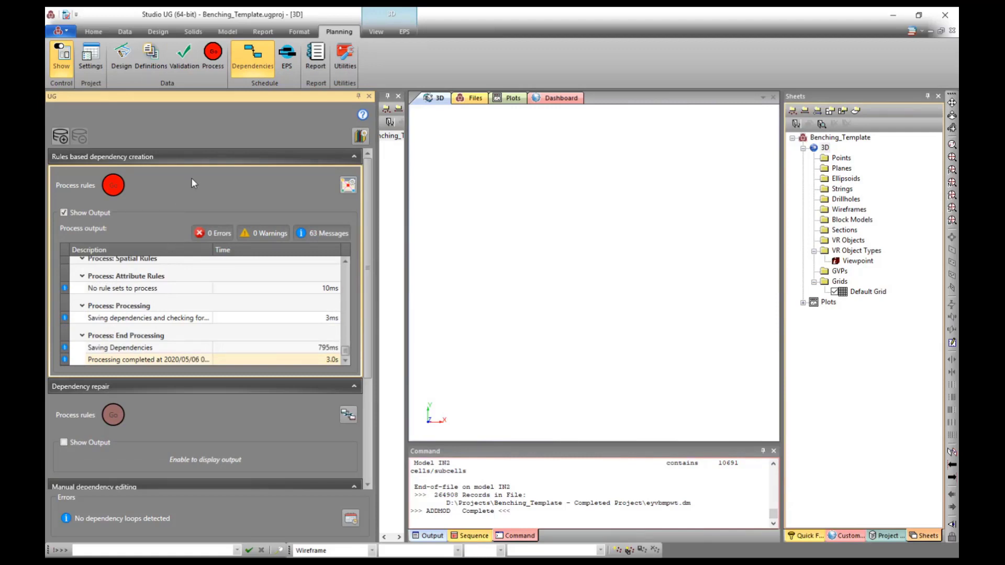
{"action": "left_click", "coordinate": [287, 65]}
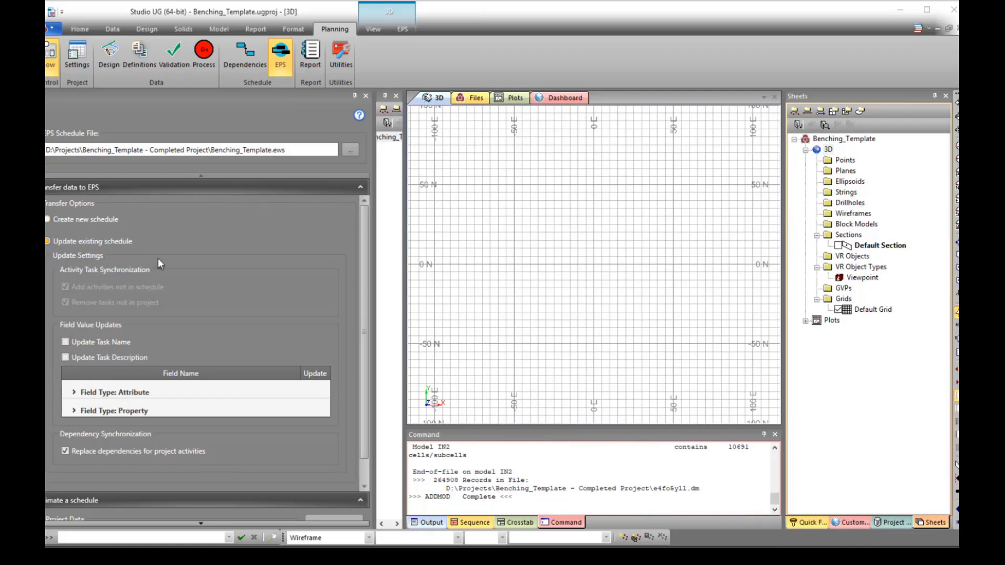
{"action": "scroll", "coordinate": [302, 329], "scroll_direction": "down", "scroll_amount": 1}
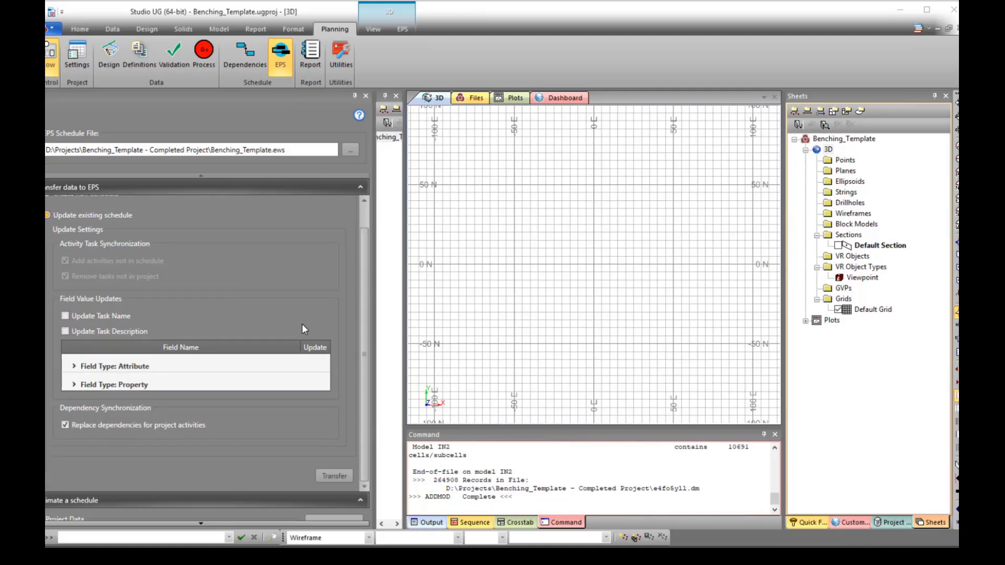
{"action": "left_click", "coordinate": [344, 476]}
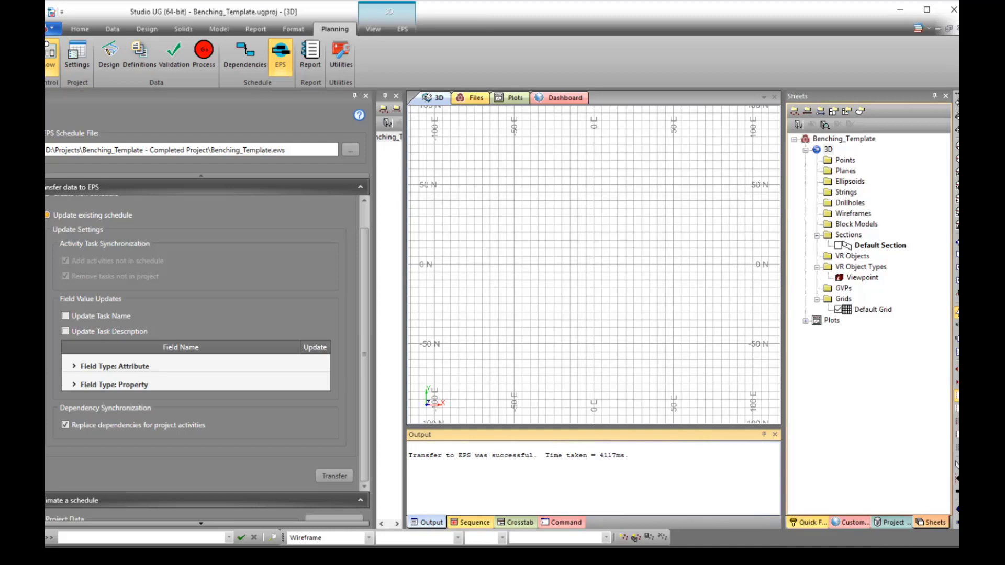
- Switch to the updated schedule in EPS, review its default dashboard, and look through the task table for activities without an assigned resource
{"action": "left_click", "coordinate": [351, 517]}
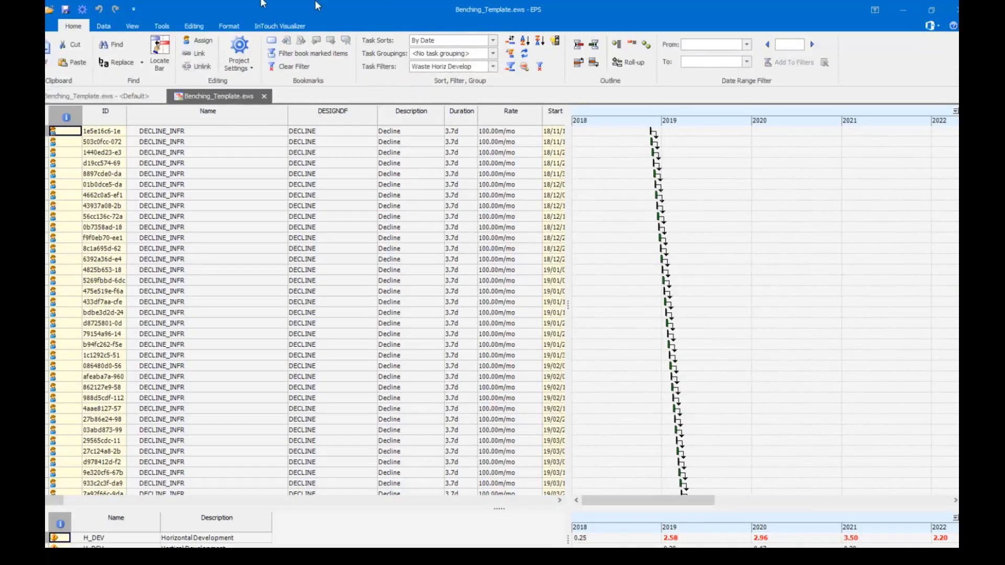
{"action": "left_click", "coordinate": [95, 93]}
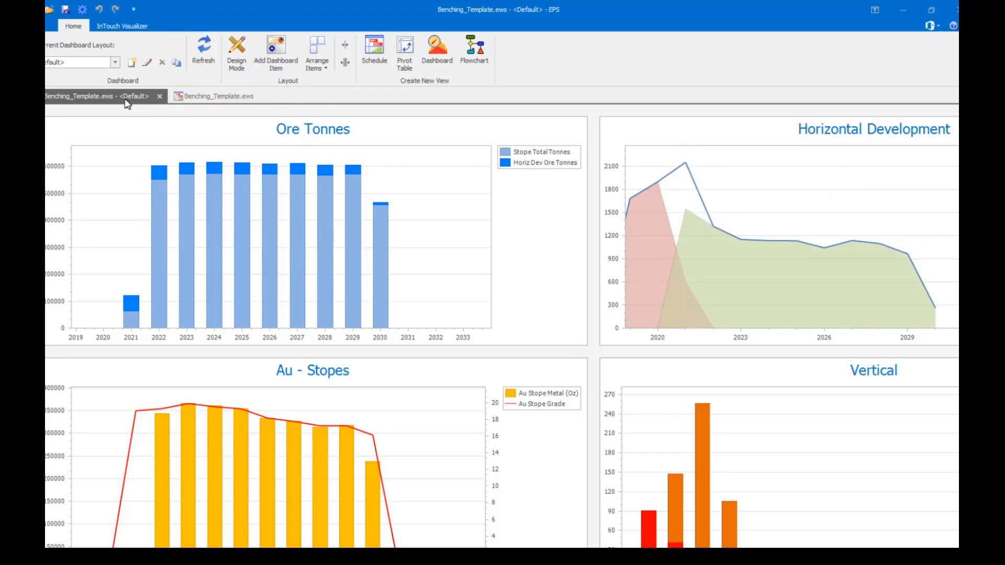
{"action": "left_click", "coordinate": [194, 100]}
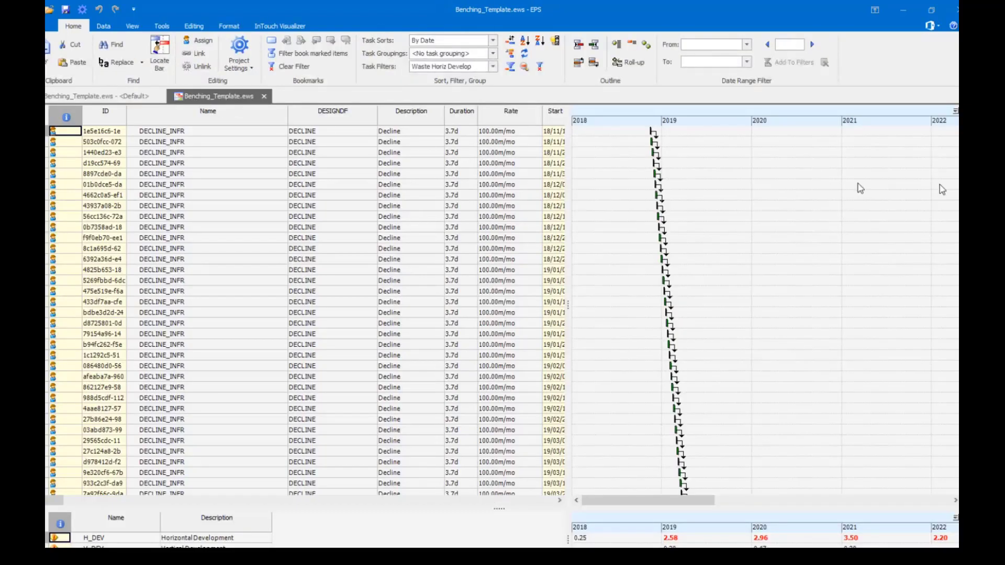
{"action": "scroll", "coordinate": [314, 311], "scroll_direction": "down", "scroll_amount": 9}
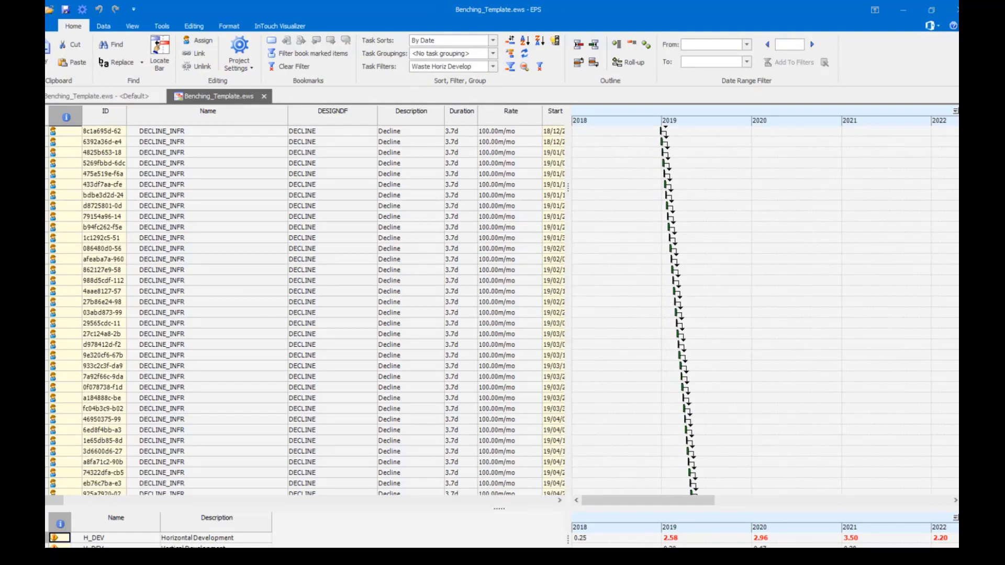
{"action": "scroll", "coordinate": [314, 311], "scroll_direction": "down", "scroll_amount": 10}
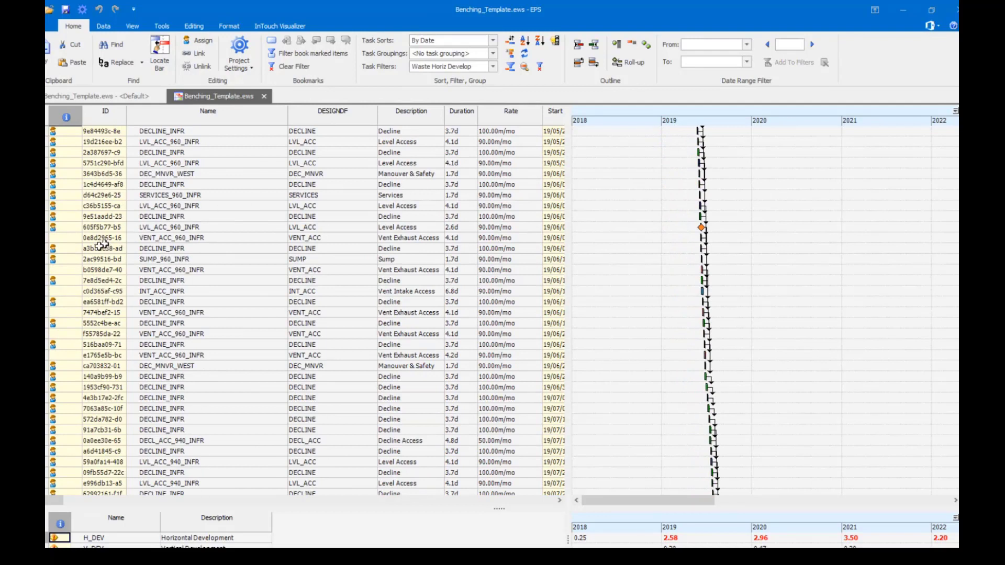
{"action": "left_click", "coordinate": [47, 237]}
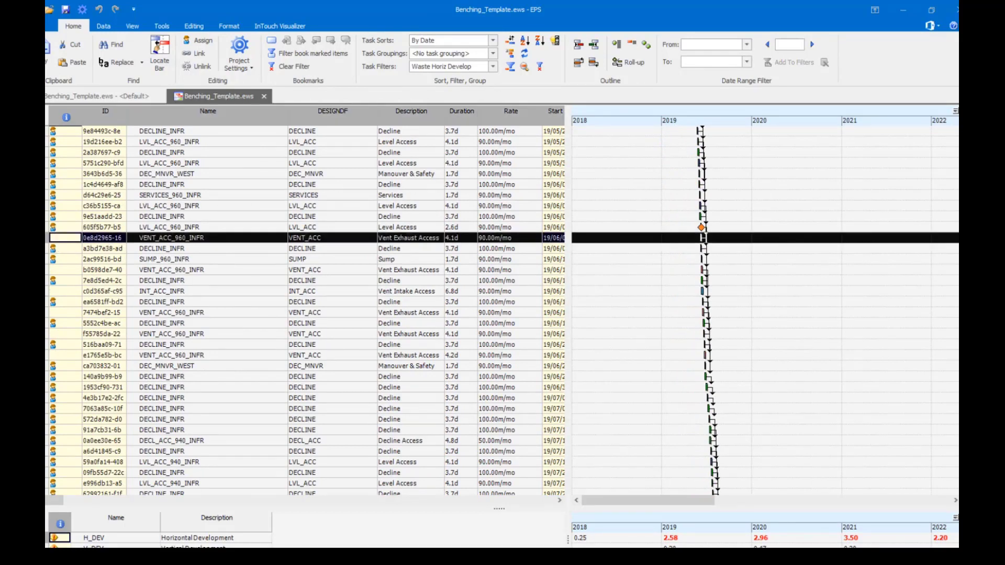
{"action": "left_click", "coordinate": [47, 269]}
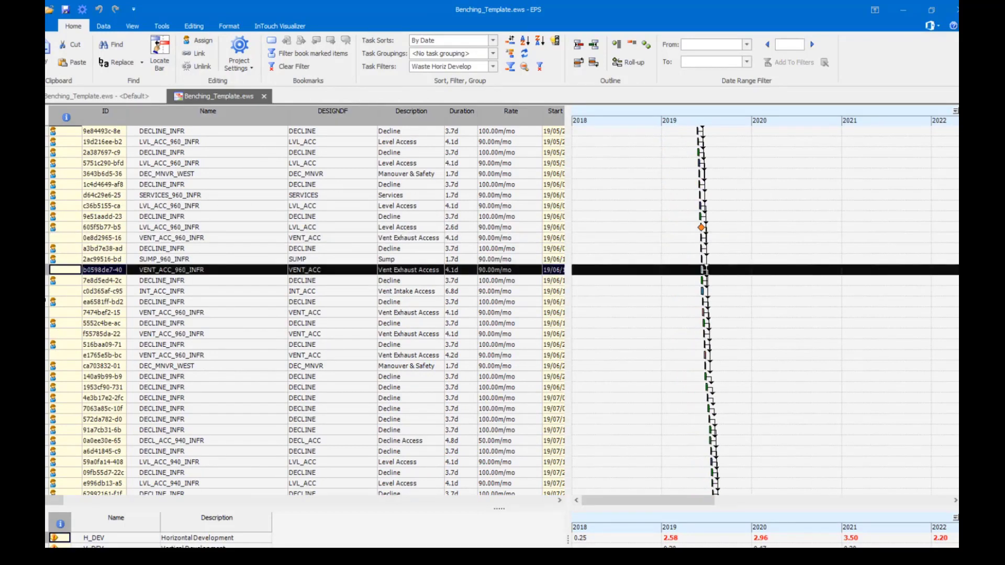
{"action": "left_click", "coordinate": [47, 291]}
{"action": "left_click", "coordinate": [47, 313]}
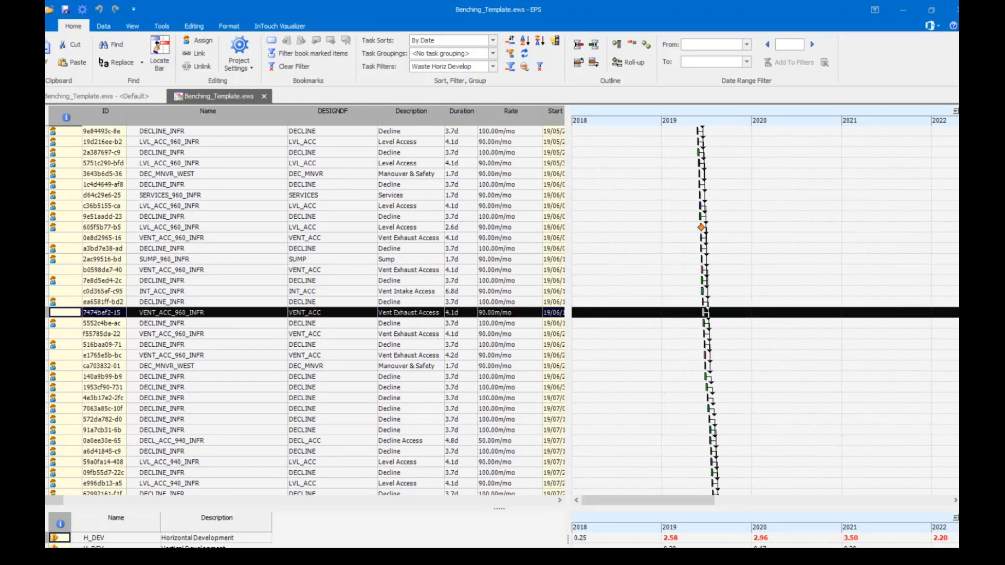
- Filter the tasks by H_VENT and assign the H_DEV resource to all of them as effort driven
{"action": "left_click", "coordinate": [494, 66]}
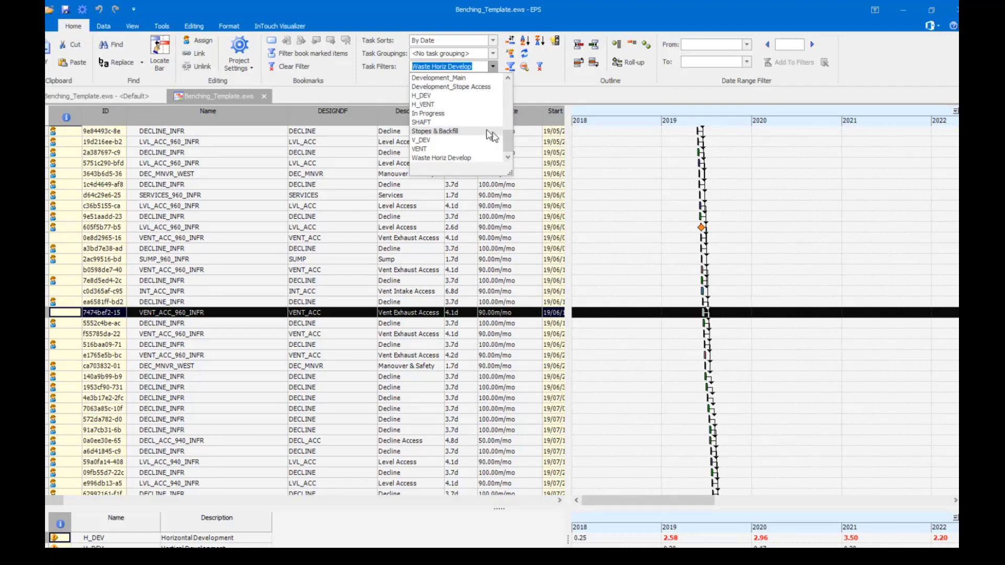
{"action": "left_click", "coordinate": [427, 104]}
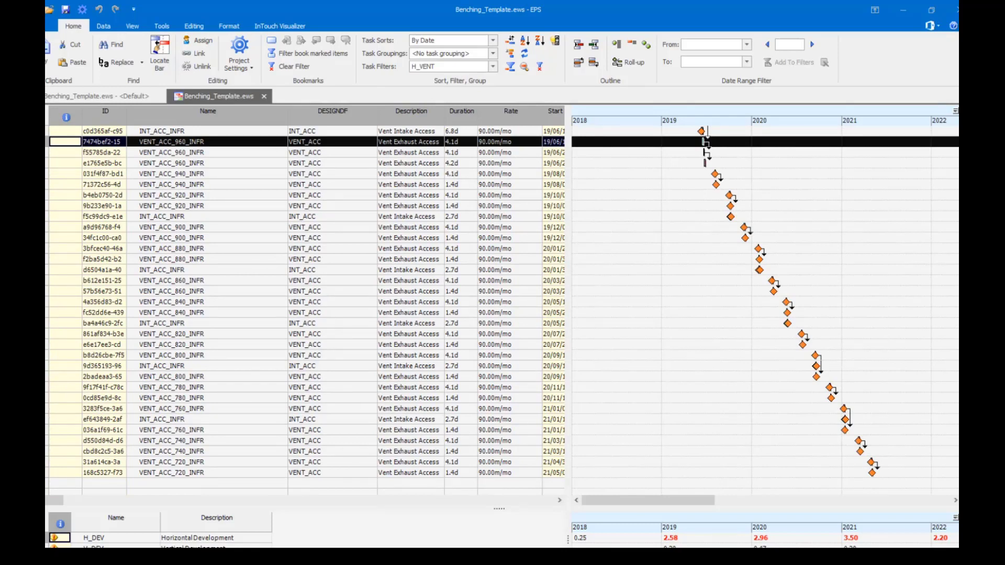
{"action": "key", "text": "ctrl+a"}
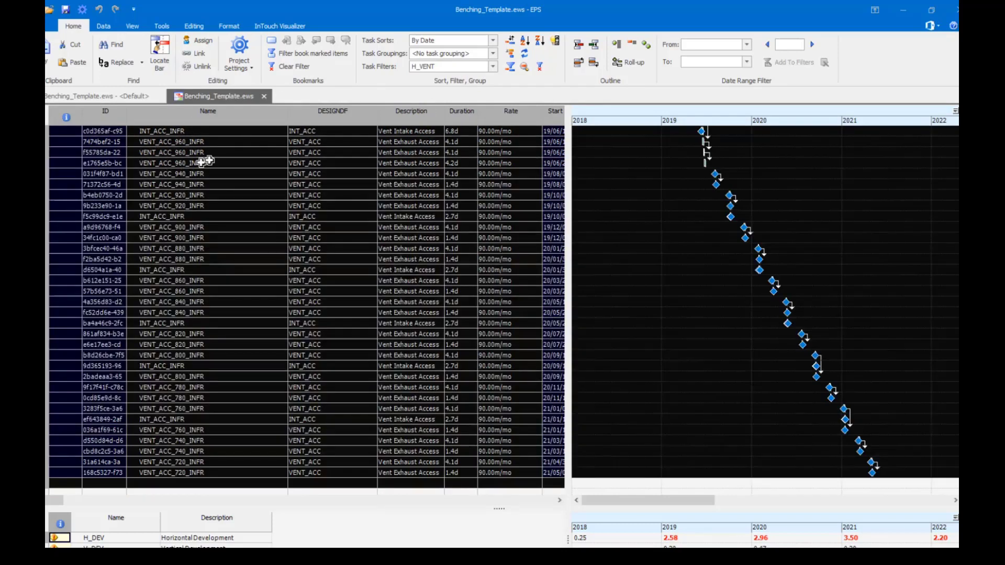
{"action": "left_click", "coordinate": [201, 41]}
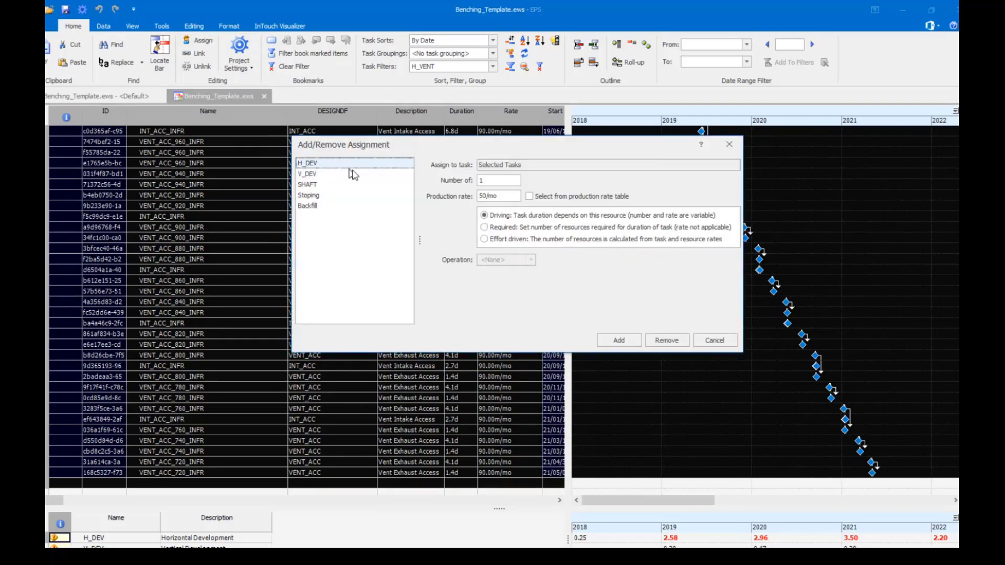
{"action": "left_click", "coordinate": [529, 239]}
{"action": "left_click", "coordinate": [634, 341]}
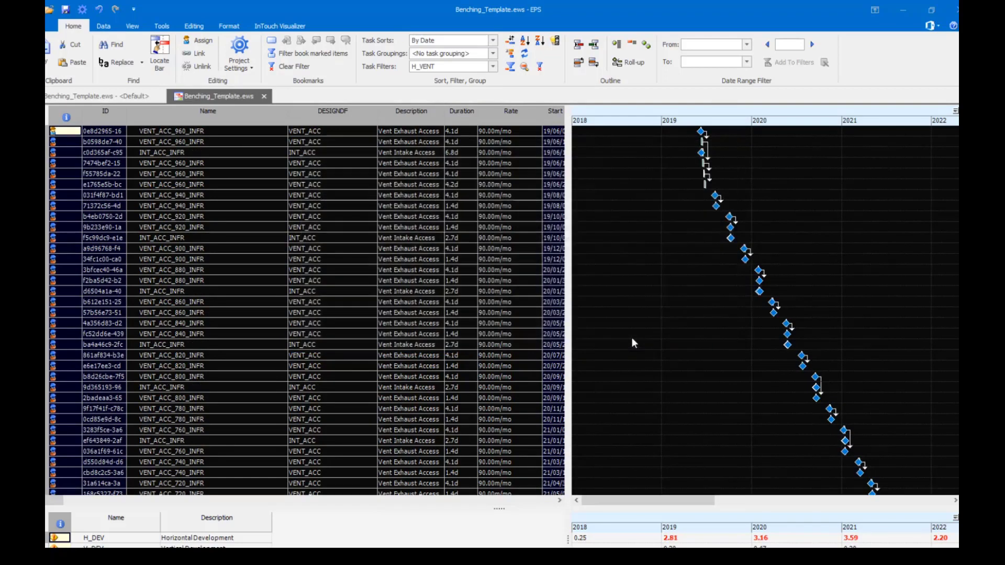
- Level the schedule's resources by Priority and Start, both ascending, using Algorithm 1
{"action": "left_click", "coordinate": [327, 238]}
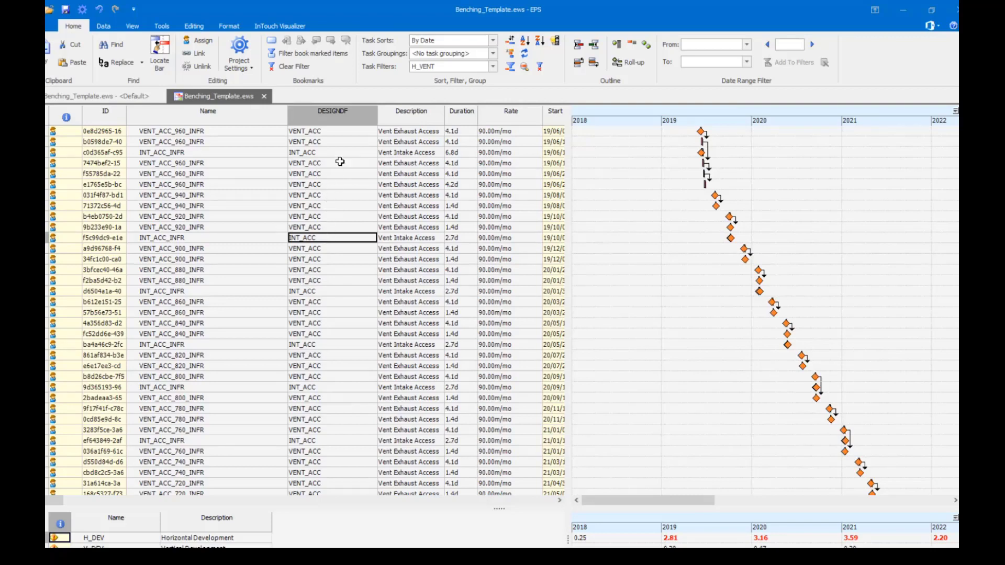
{"action": "left_click", "coordinate": [353, 152]}
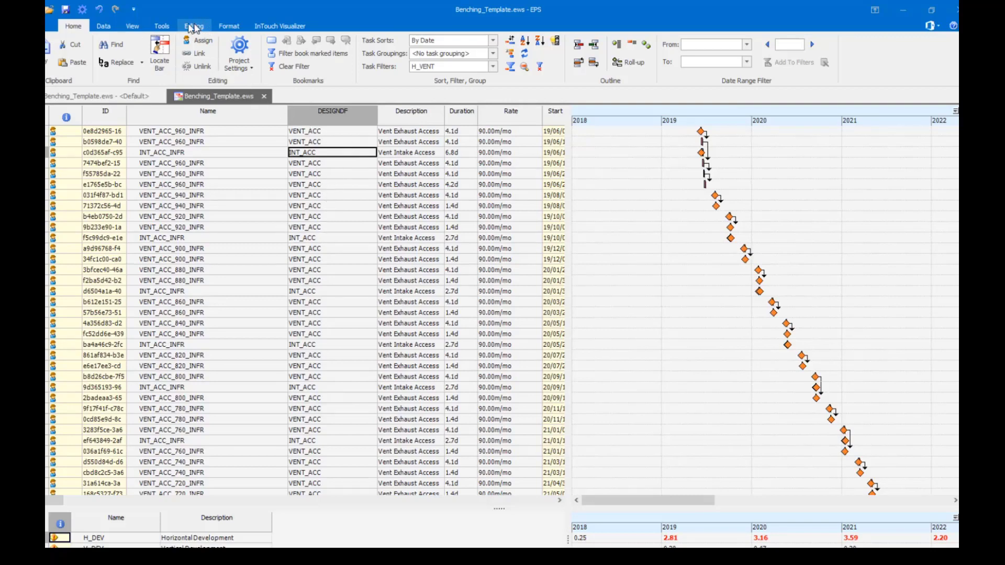
{"action": "left_click", "coordinate": [162, 26]}
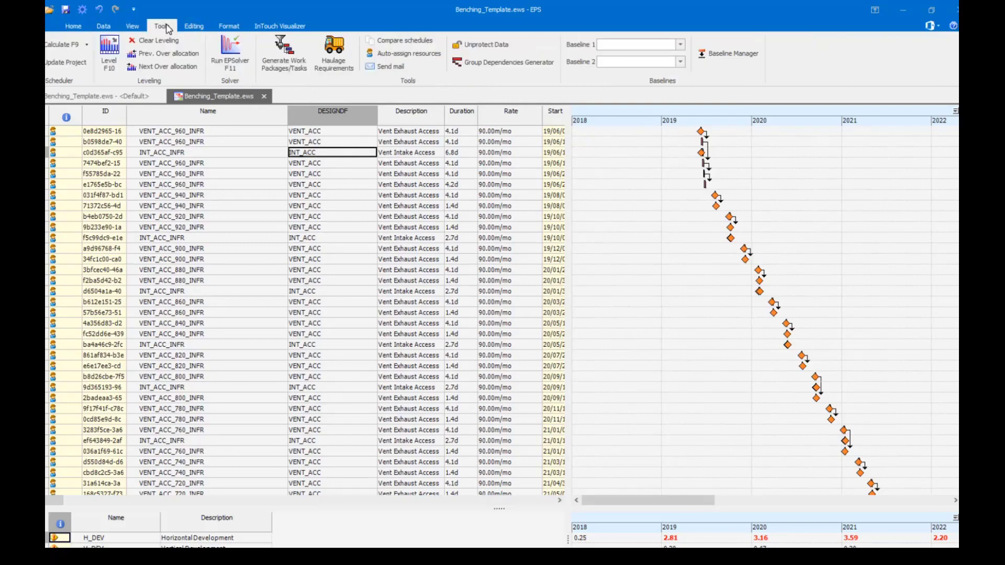
{"action": "left_click", "coordinate": [119, 48]}
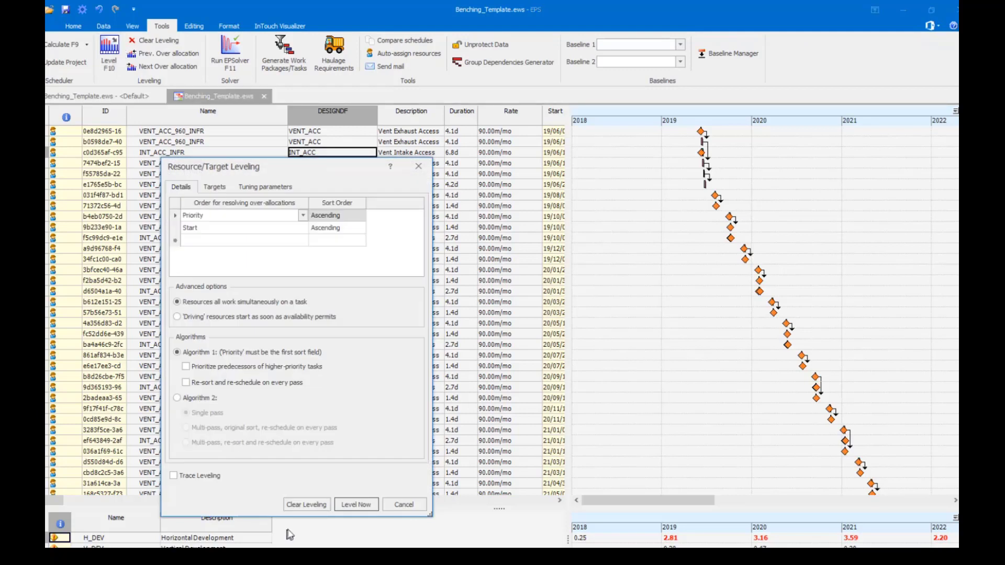
{"action": "left_click", "coordinate": [340, 504]}
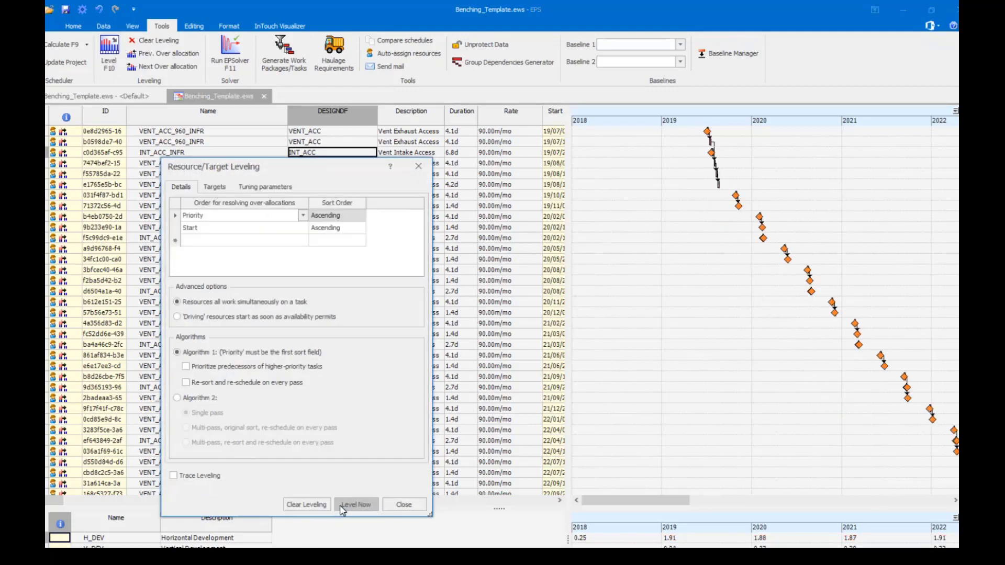
{"action": "left_click", "coordinate": [402, 505]}
- Review the default dashboard charts for the levelled schedule and switch to the PowerPoint contact slide
{"action": "left_click", "coordinate": [101, 97]}
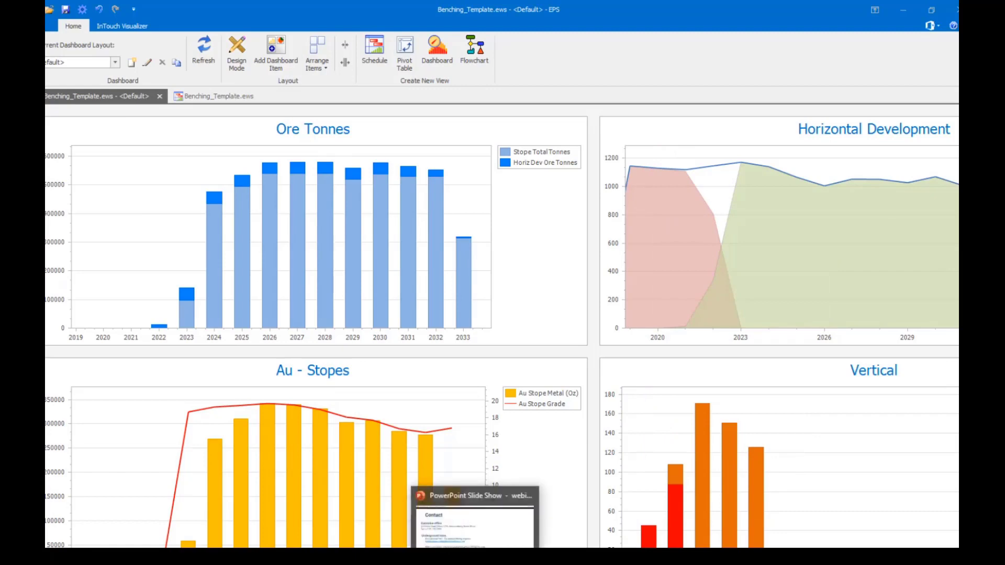
{"action": "left_click", "coordinate": [477, 558]}
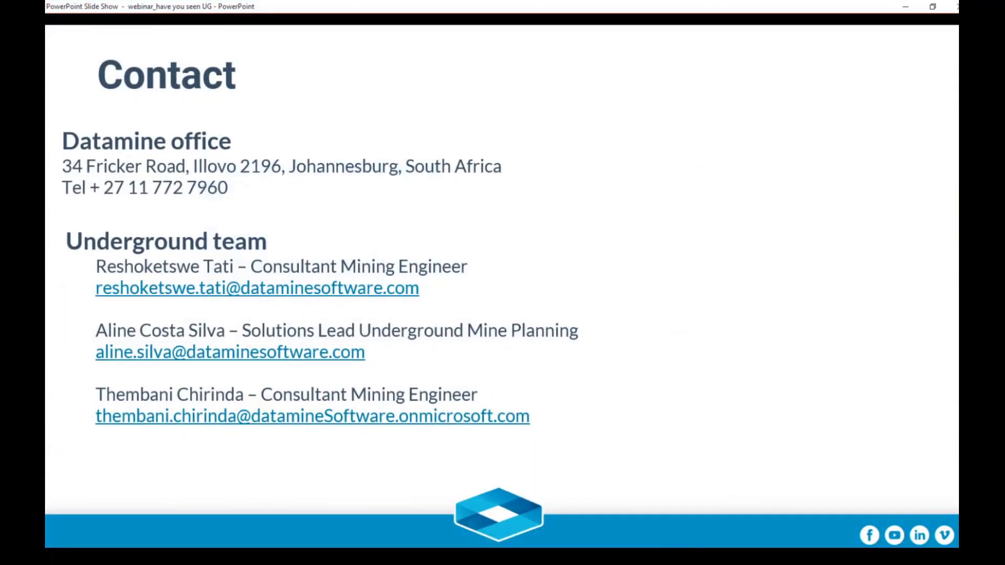